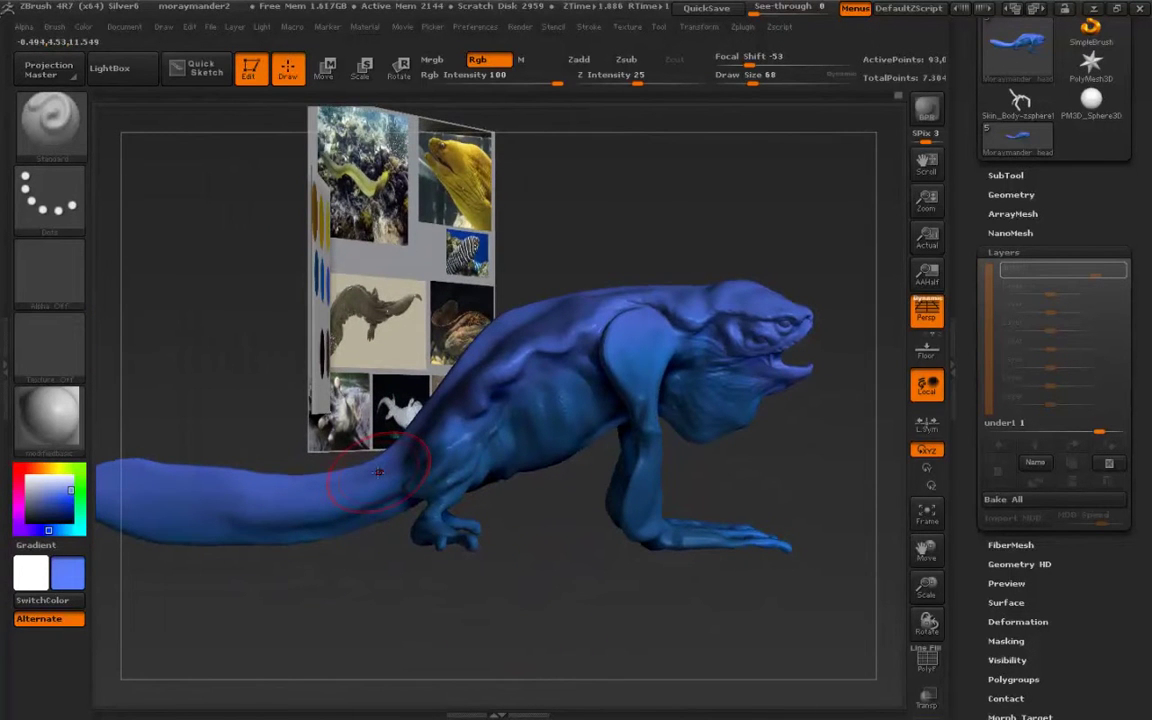
Raise the body's subdivision level and add a new layer named under2.
key(d)
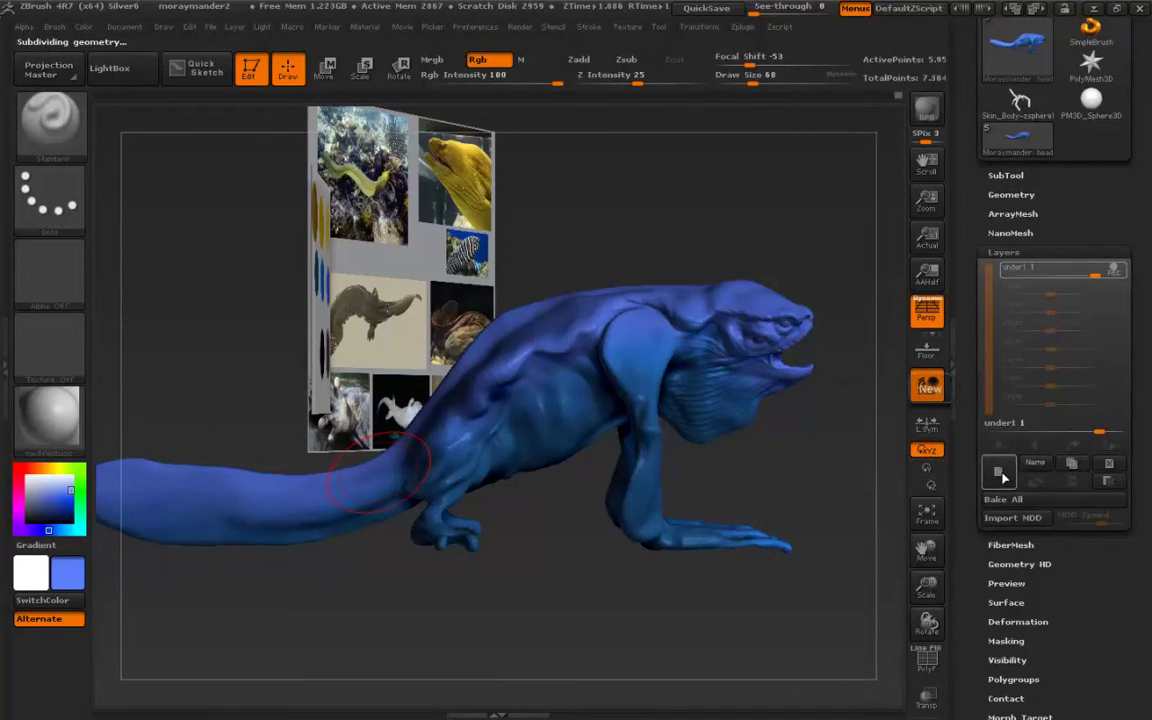
click(998, 470)
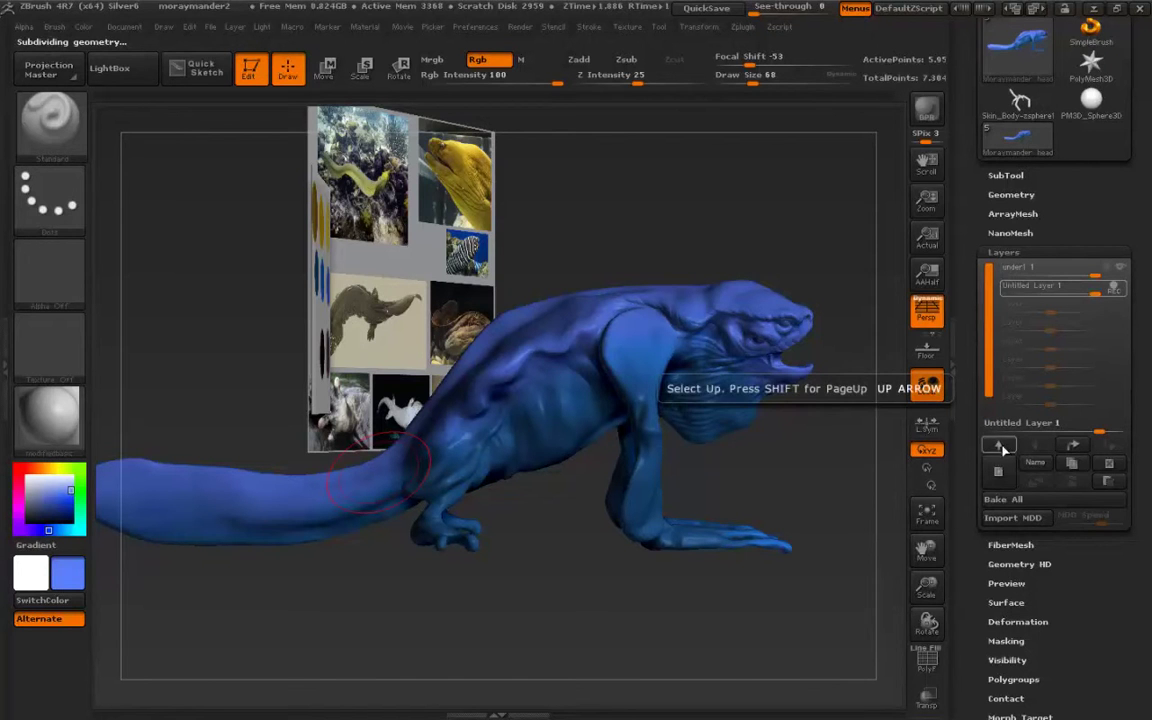
click(1036, 462)
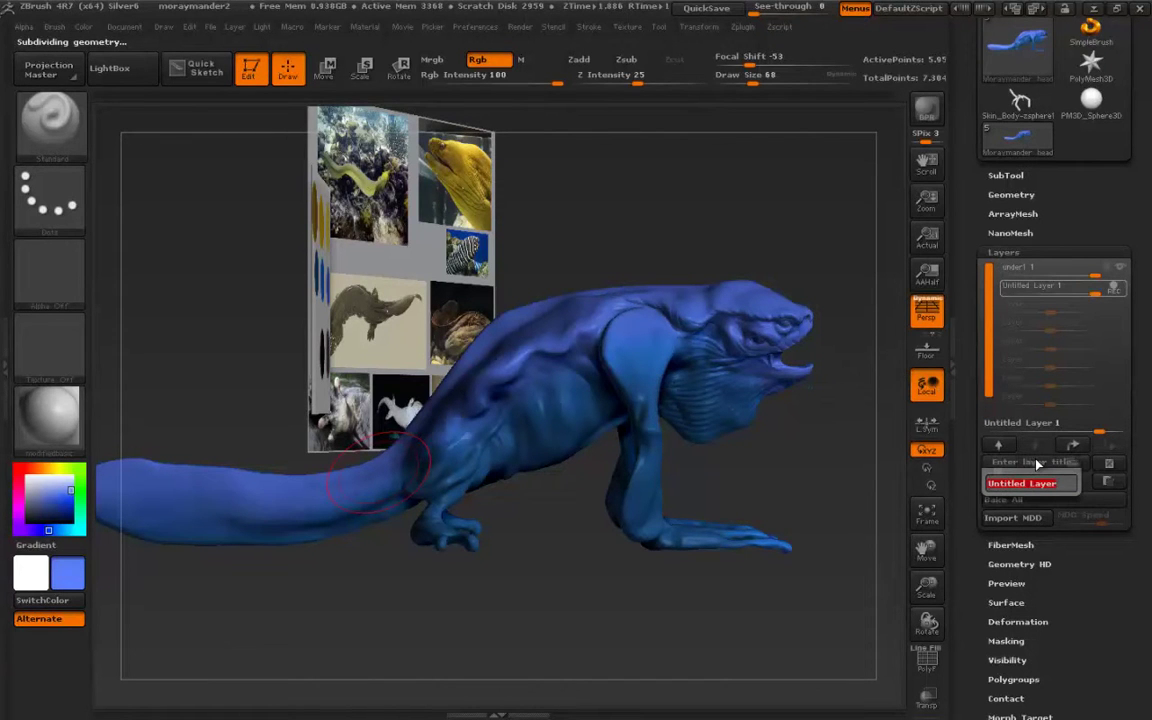
text(under2)
key(Return)
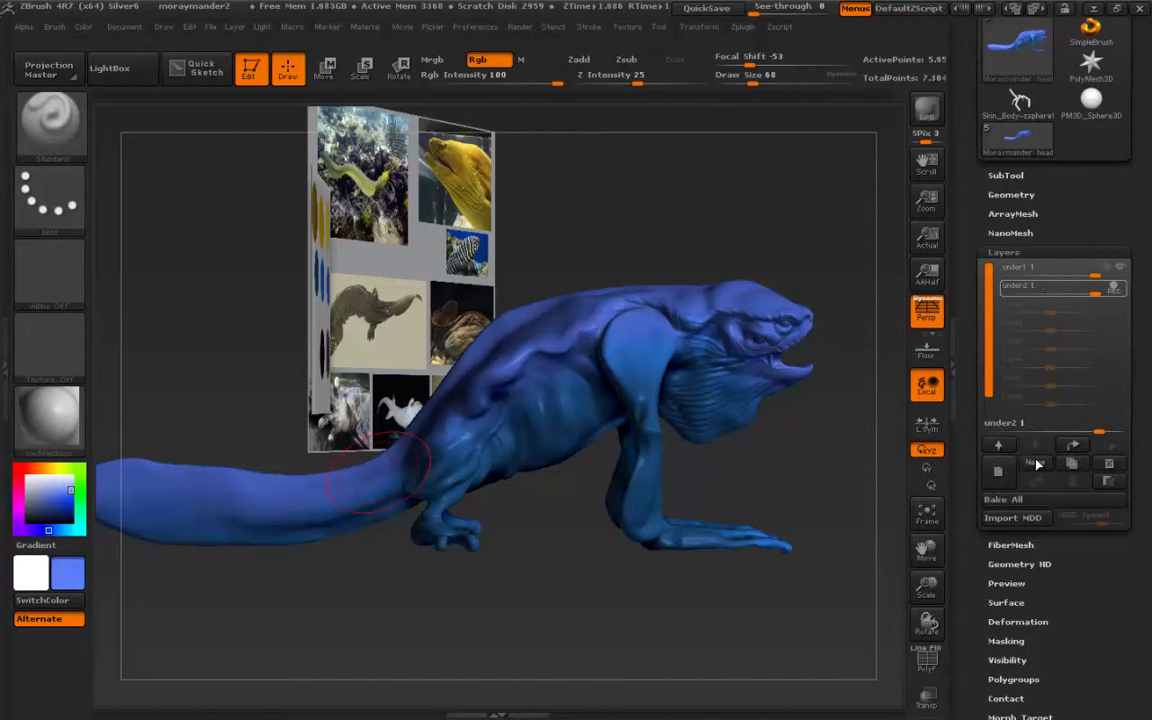
Sample the brown swatch from the reference palette as the paint colour.
drag(226, 424, 390, 370)
alt+drag(425, 313, 360, 309)
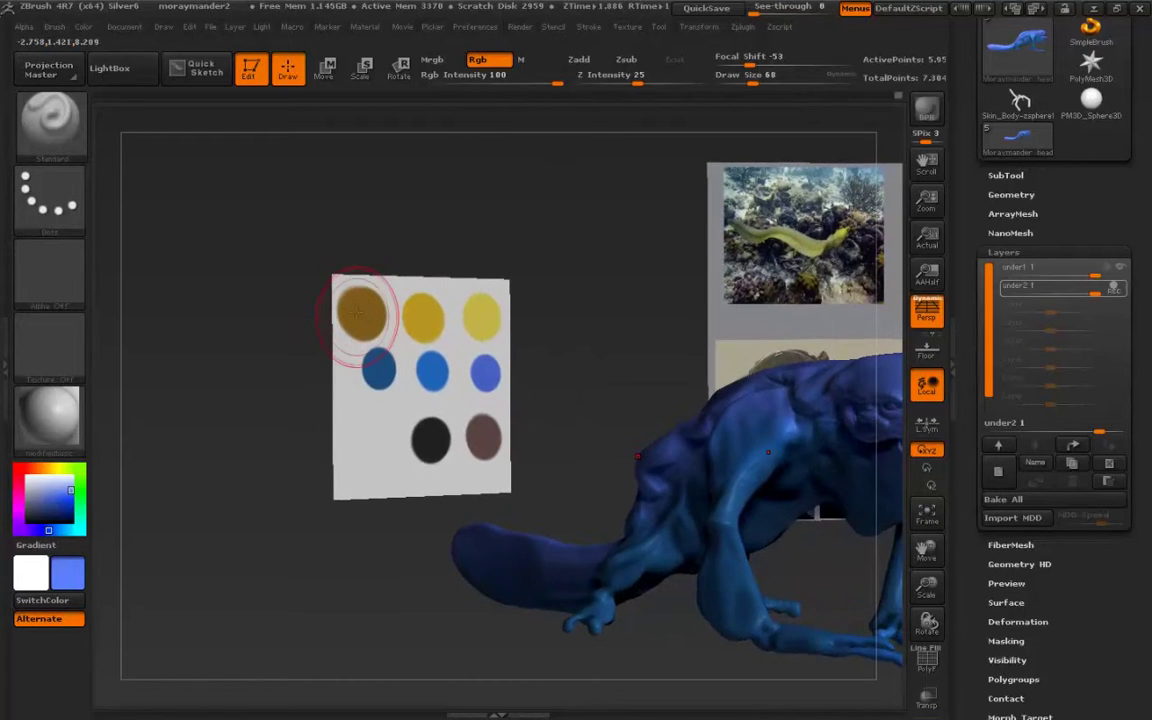
key(c)
alt+drag(597, 514, 408, 529)
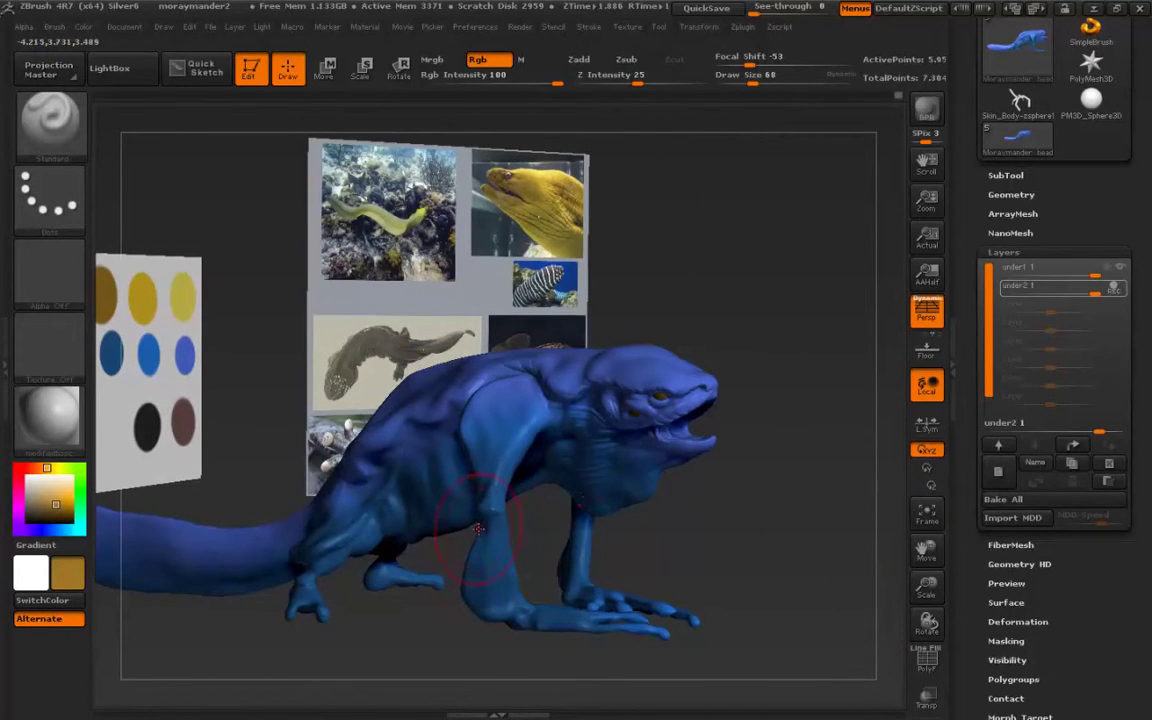
Reduce the brush draw size to 53 and set the focal shift to 38.
key(s)
drag(477, 524, 473, 524)
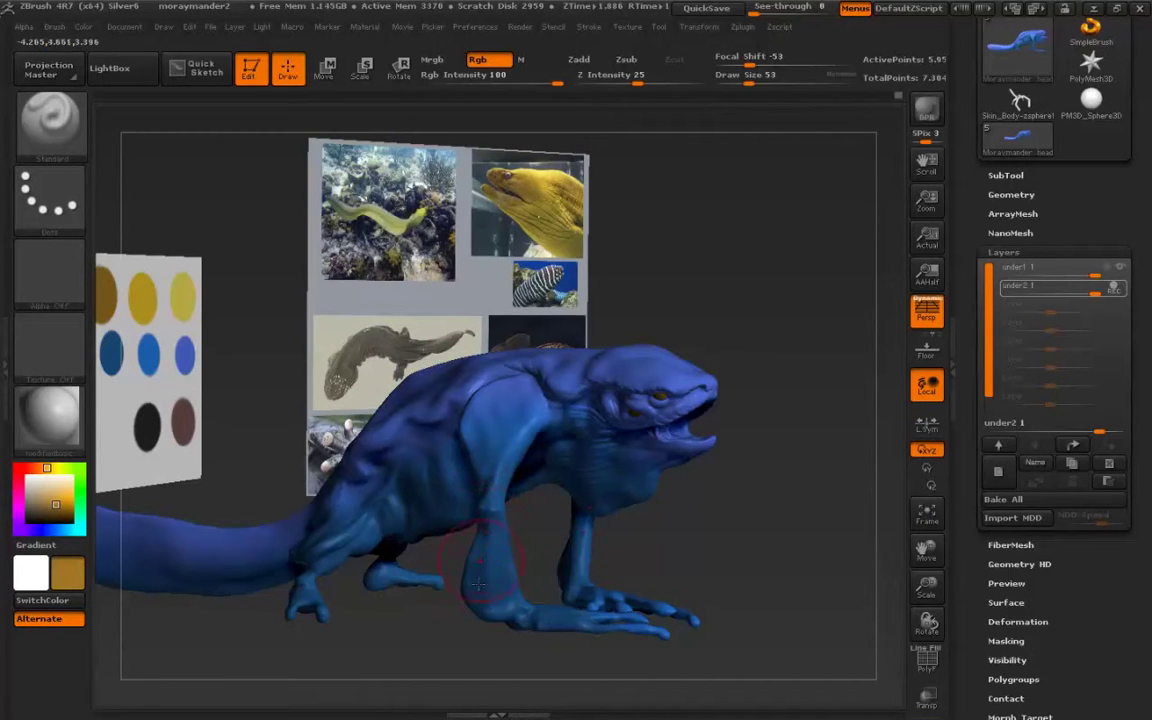
mouse_move(497, 572)
alt+mouse_down()
mouse_move(469, 488)
mouse_move(453, 547)
alt+mouse_up()
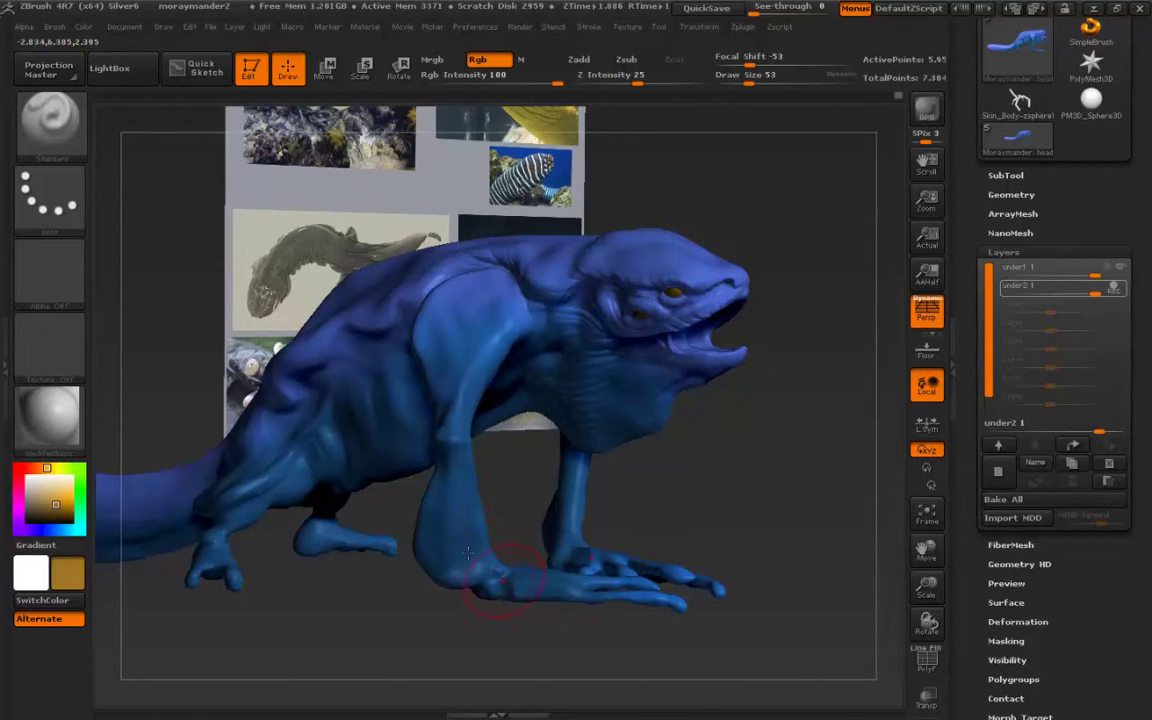
drag(520, 508, 482, 480)
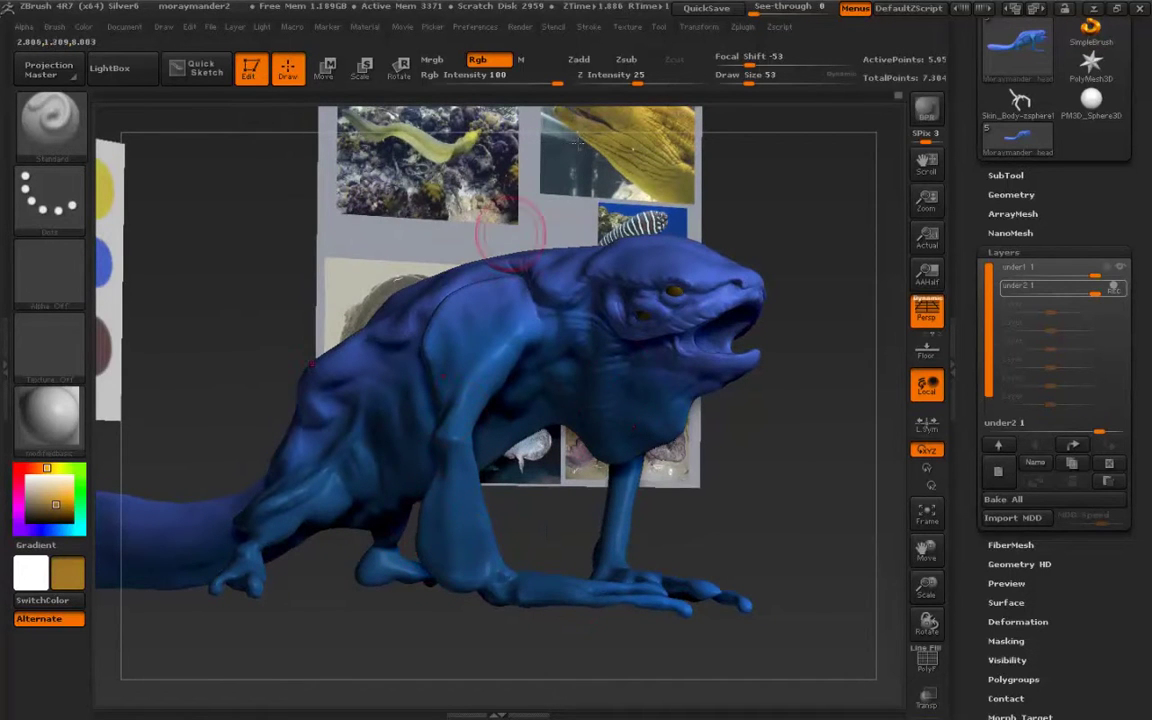
drag(760, 57, 812, 57)
Paint brown over the outer side of the front leg, from the forearm up to the shoulder.
right_drag(453, 515, 458, 487)
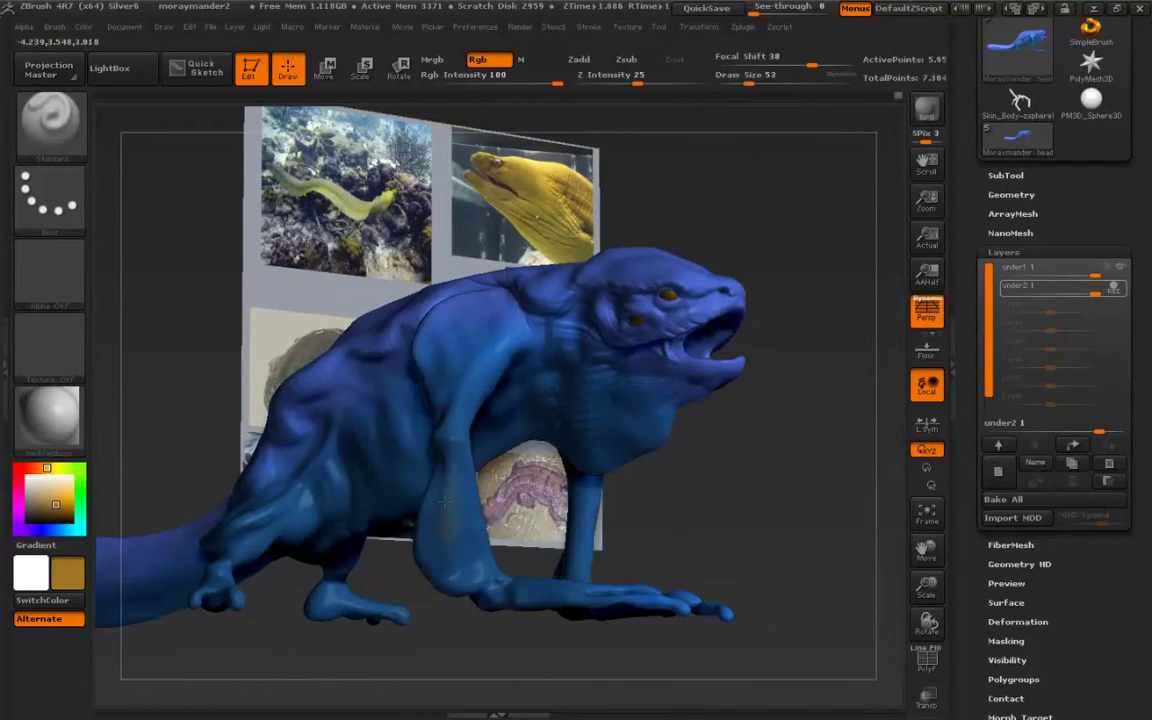
mouse_move(443, 497)
mouse_down()
mouse_move(440, 550)
mouse_move(446, 515)
mouse_move(444, 530)
mouse_up()
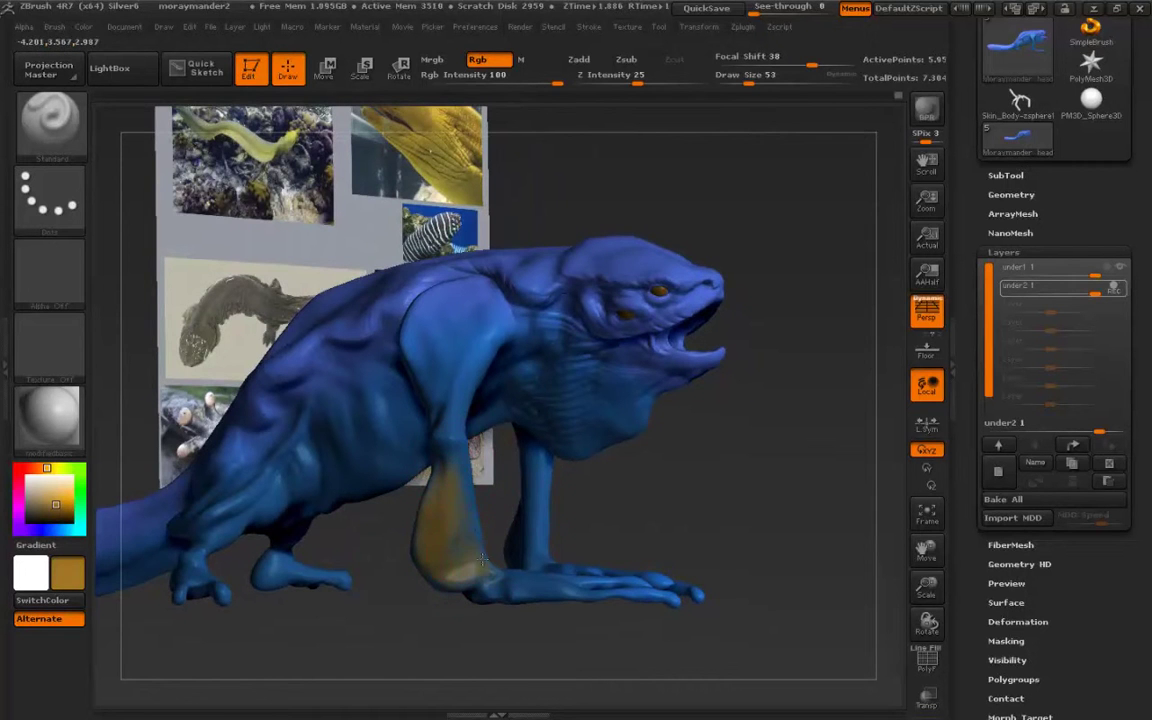
right_drag(444, 530, 447, 478)
mouse_move(447, 470)
mouse_down()
mouse_move(448, 385)
mouse_move(463, 466)
mouse_up()
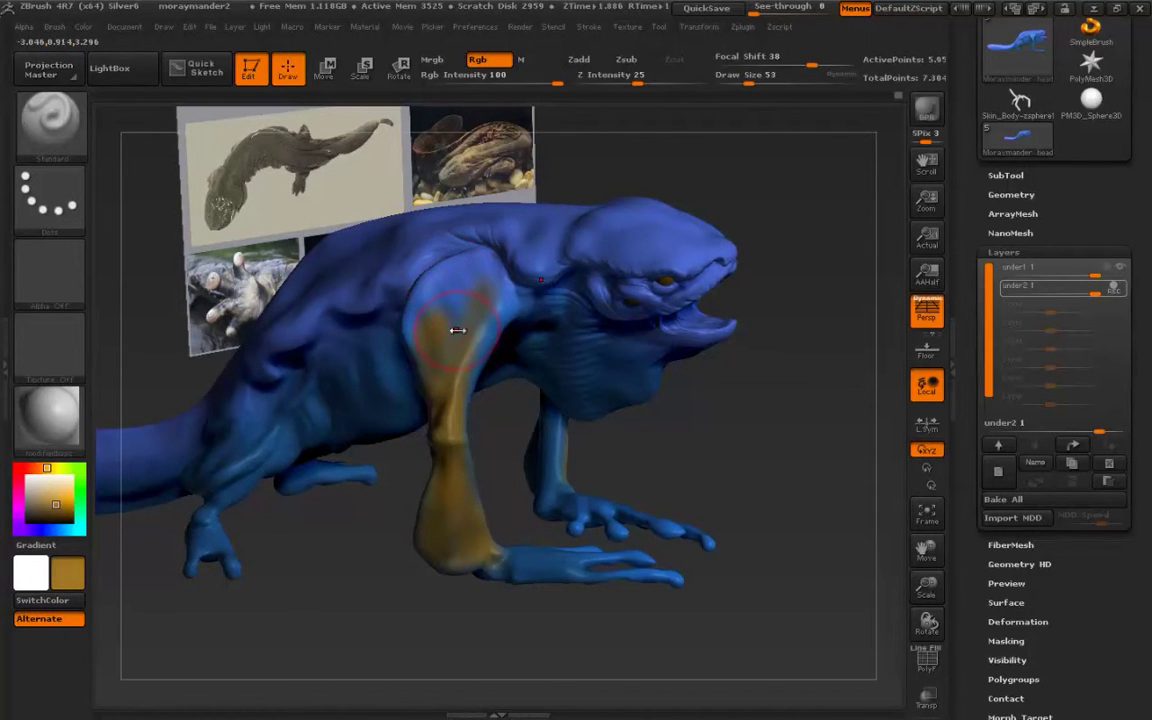
Enlarge the brush to draw size 92 and extend the brown over the shoulder, forearm and back of the hand.
key(s)
mouse_move(457, 330)
mouse_down()
mouse_move(470, 332)
mouse_move(470, 498)
mouse_up()
drag(532, 452, 554, 543)
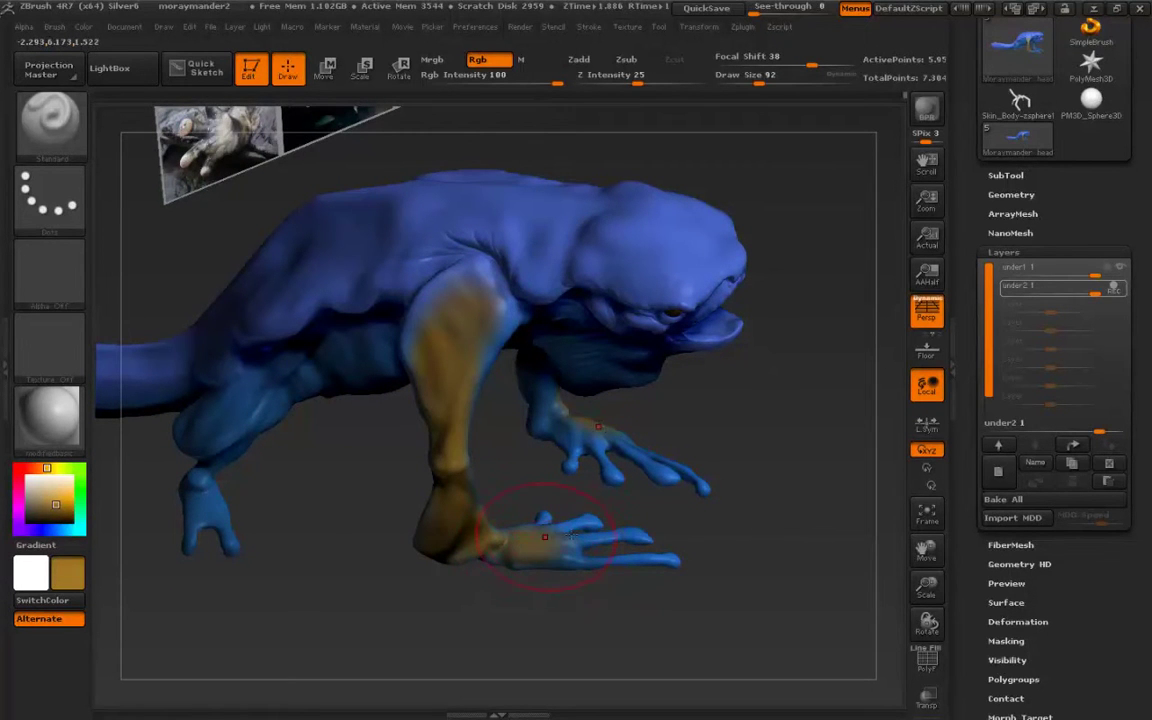
mouse_move(455, 571)
mouse_down()
mouse_move(441, 332)
mouse_move(165, 291)
mouse_up()
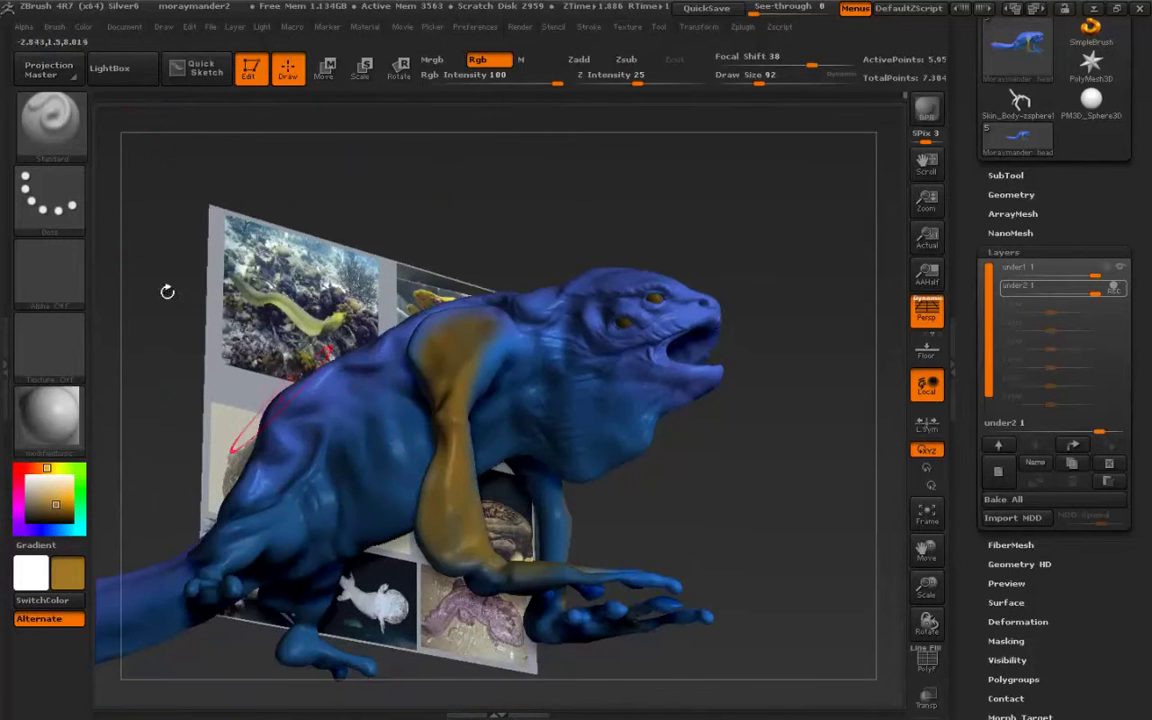
Turn on BackfaceMask in the brush's auto masking settings.
click(53, 27)
drag(47, 552, 59, 467)
click(58, 463)
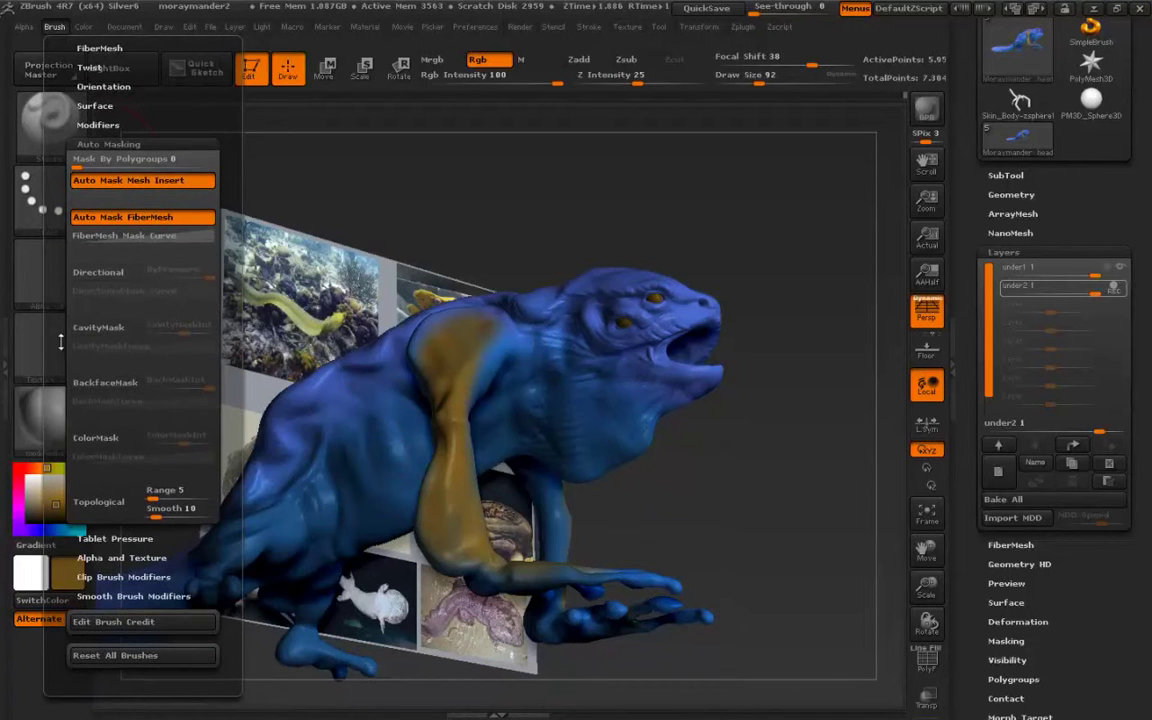
scroll(58, 363, up, 1)
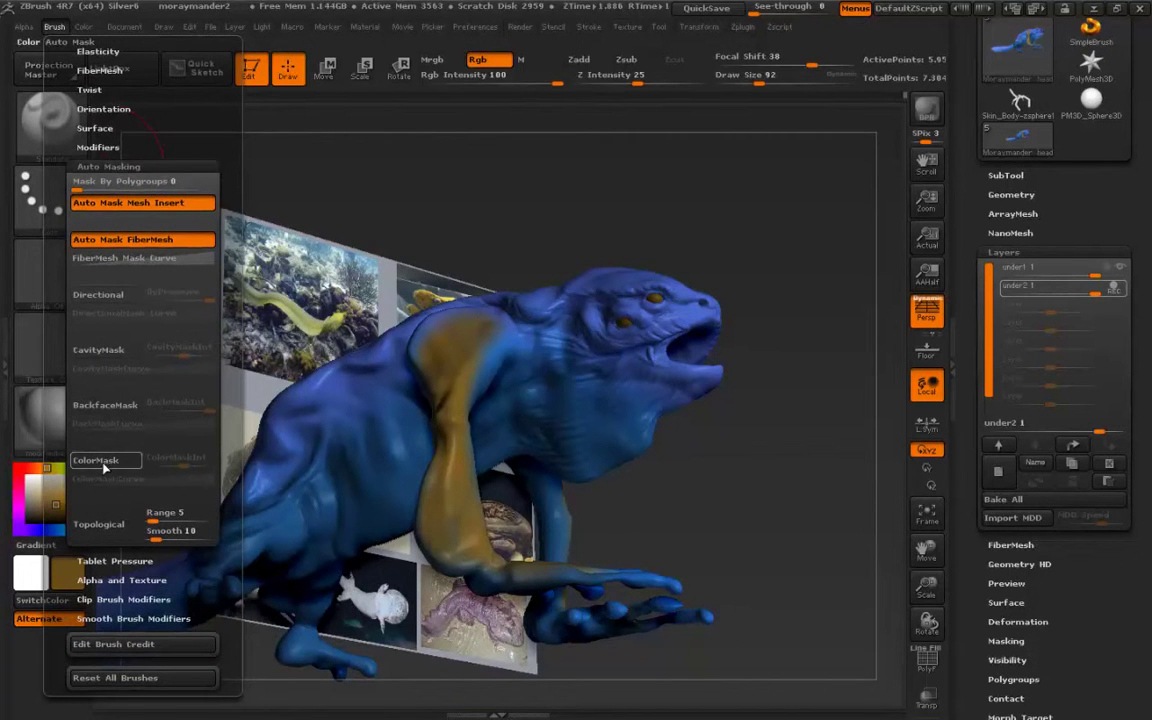
click(99, 410)
Fill out the brown on the shoulder, hand and fingers, and paint the neck, head and throat brown.
drag(478, 638, 513, 667)
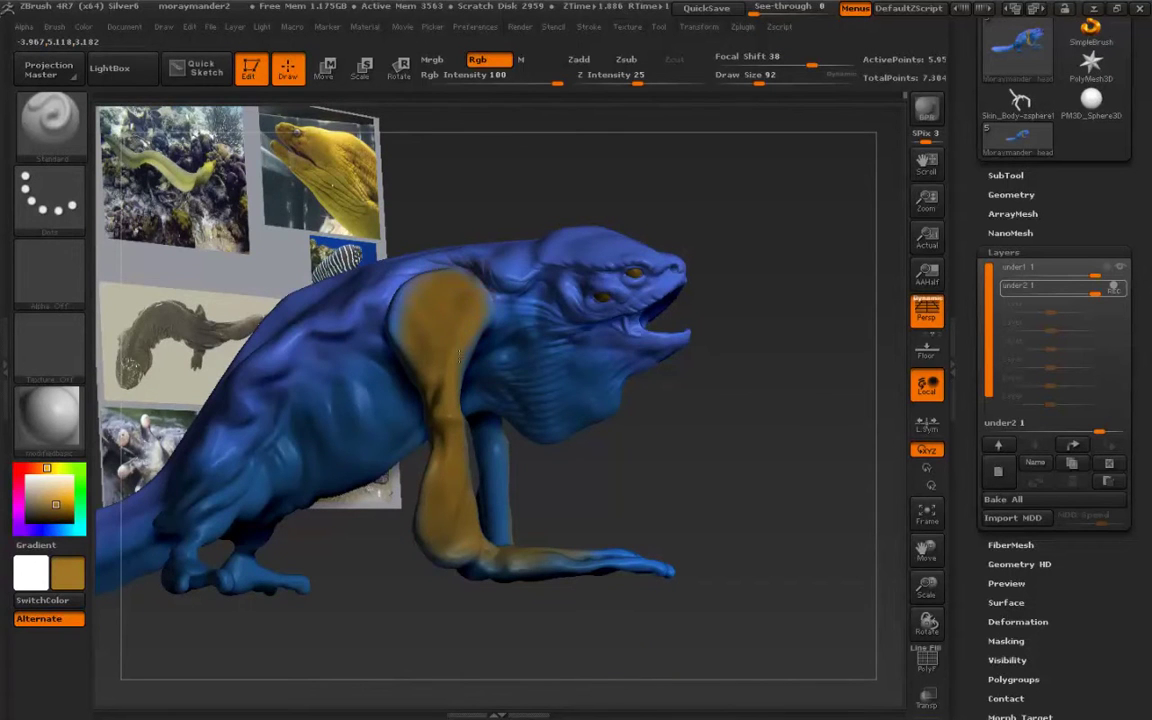
mouse_move(478, 622)
mouse_down()
mouse_move(510, 680)
mouse_move(530, 672)
mouse_up()
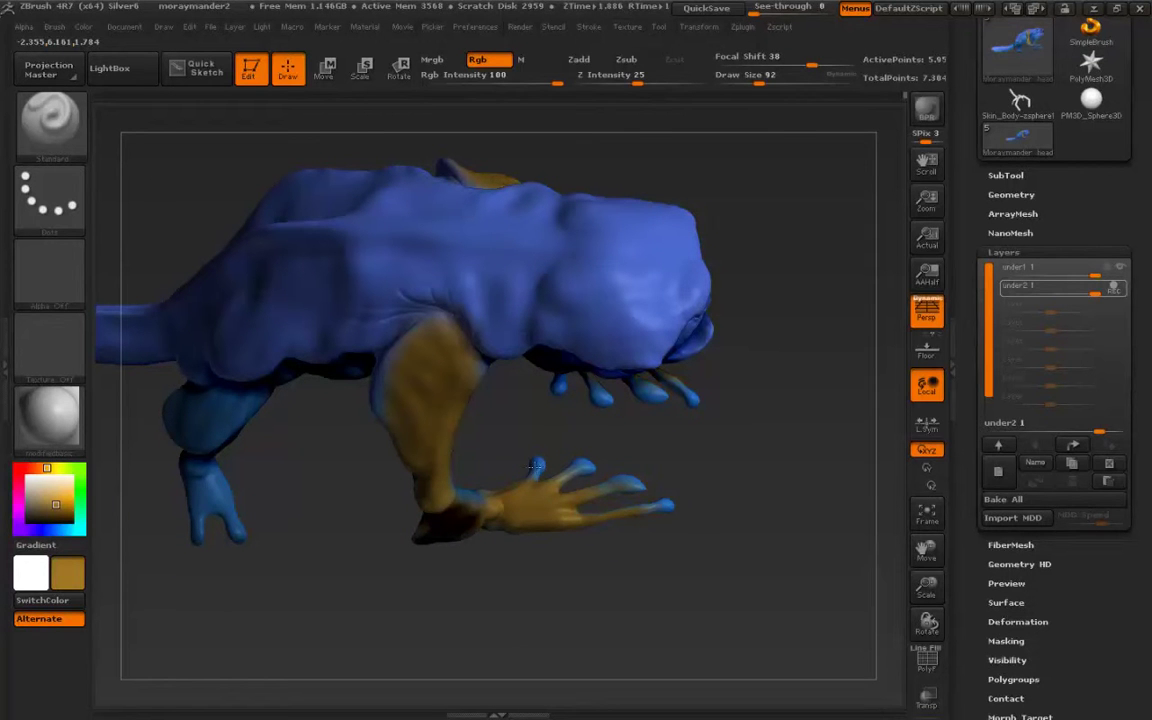
drag(514, 545, 529, 436)
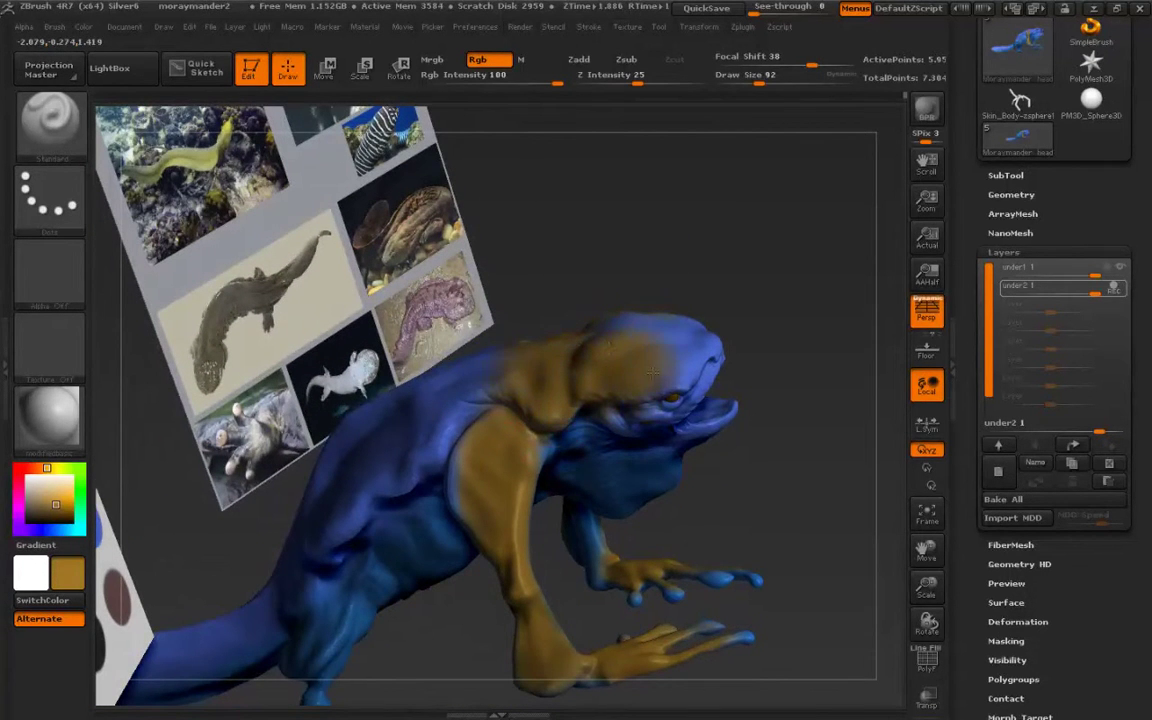
drag(633, 416, 635, 422)
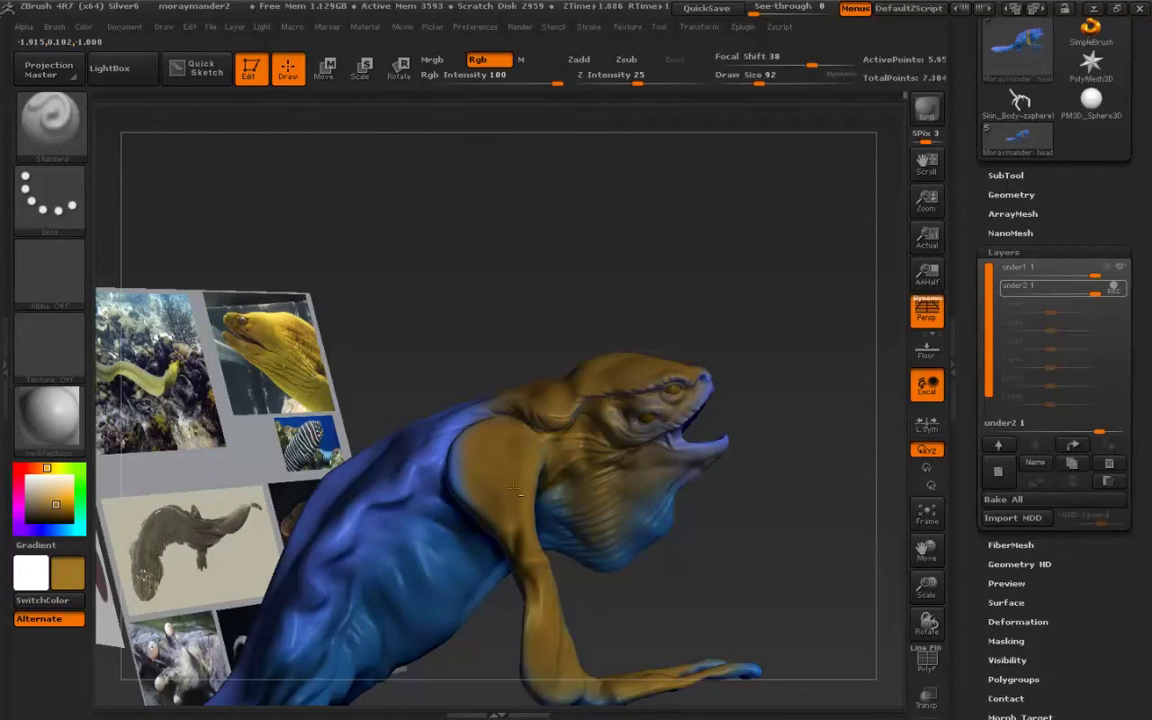
Paint brown over the flank, the side folds and the ribs behind the front leg.
right_drag(516, 490, 572, 395)
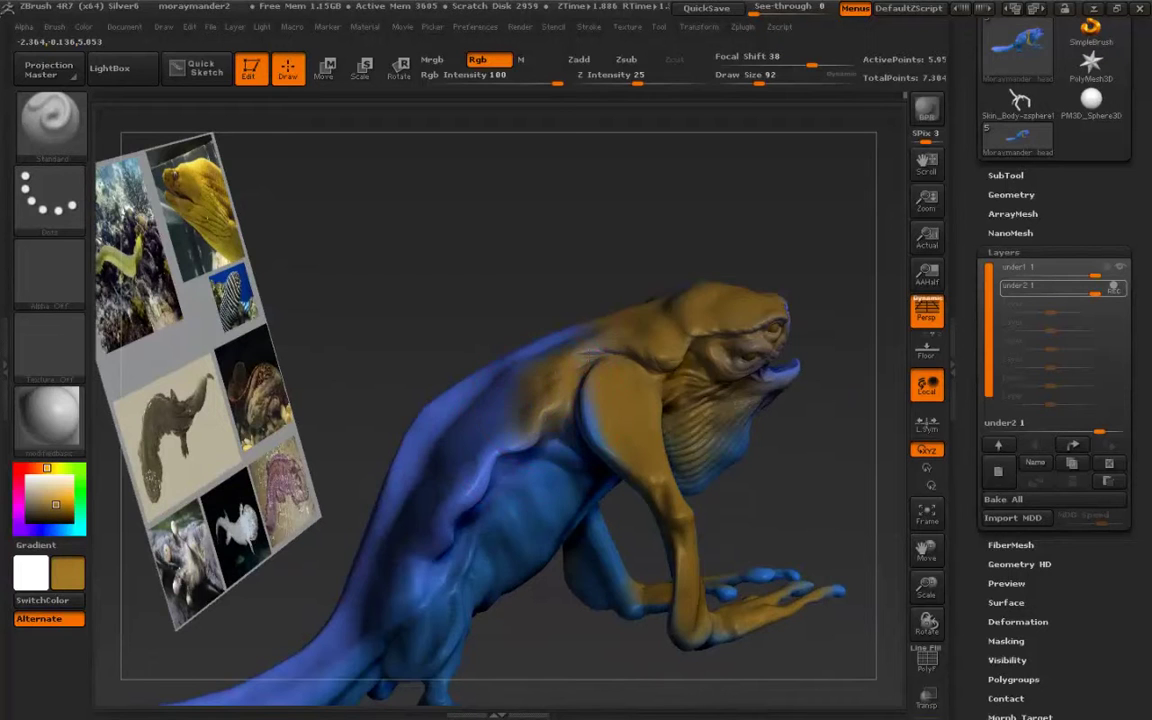
drag(548, 430, 462, 515)
right_drag(480, 480, 574, 370)
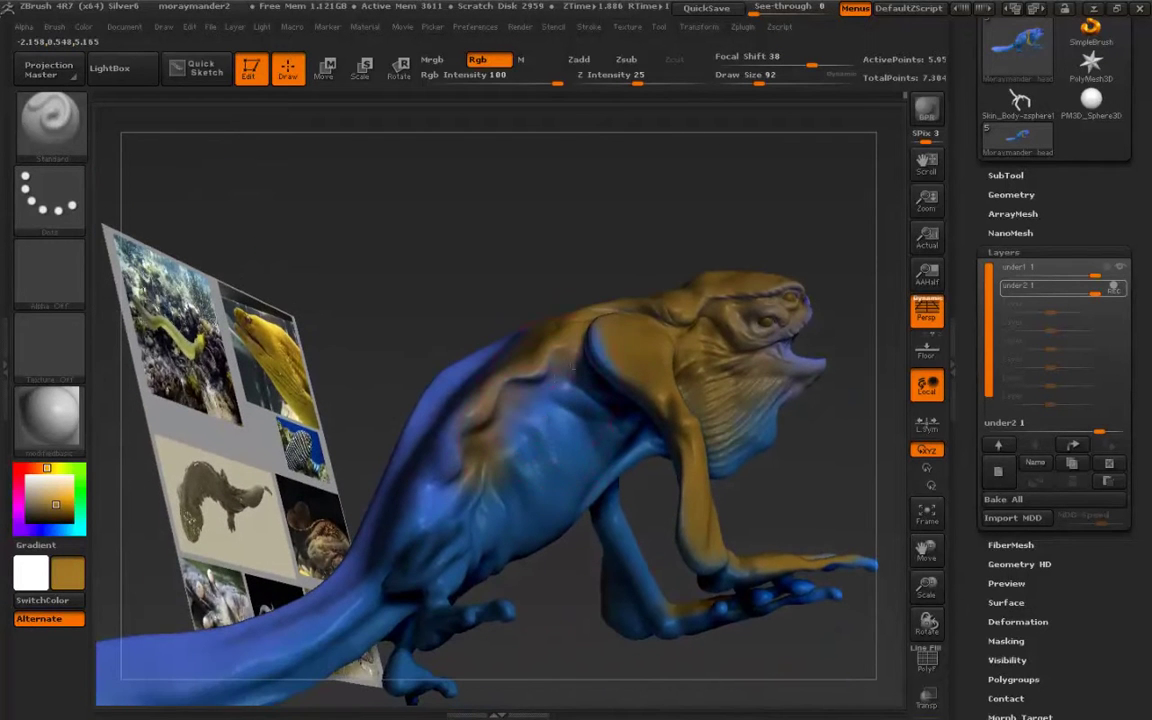
mouse_move(574, 370)
mouse_down()
mouse_move(498, 398)
mouse_move(464, 432)
mouse_move(520, 425)
mouse_move(551, 402)
mouse_up()
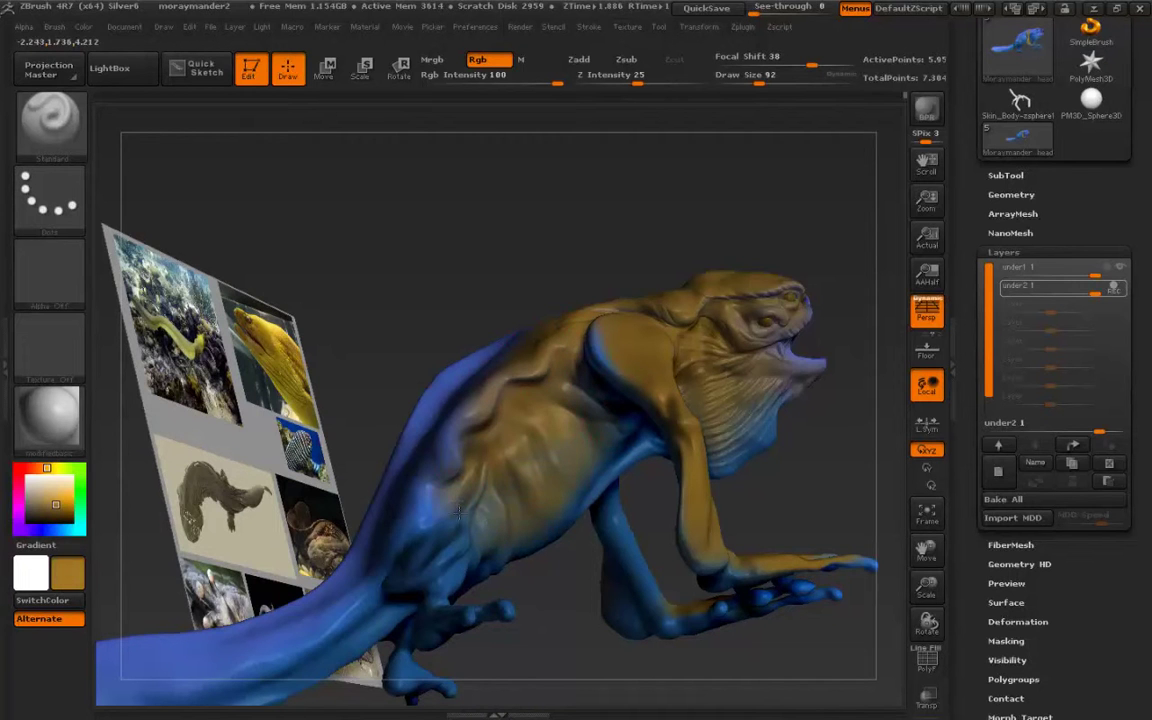
Cover the hips and the back along the spine with brown.
mouse_move(430, 478)
right_down()
mouse_move(395, 480)
mouse_move(413, 481)
right_up()
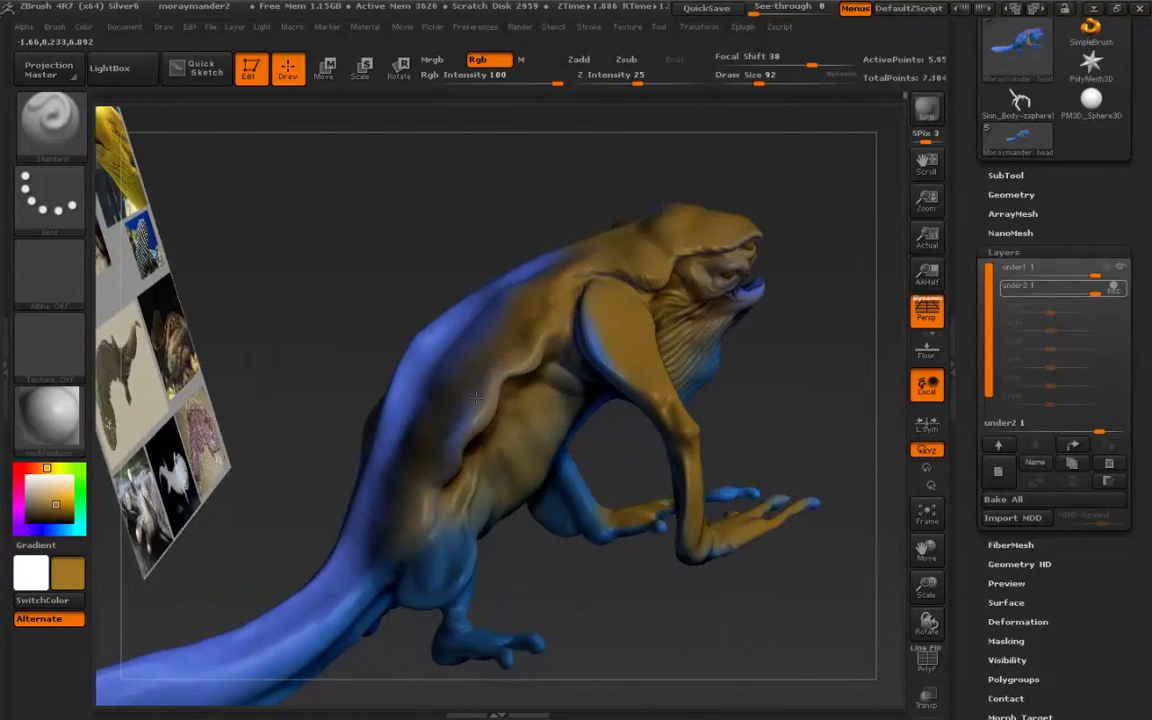
right_drag(476, 398, 487, 346)
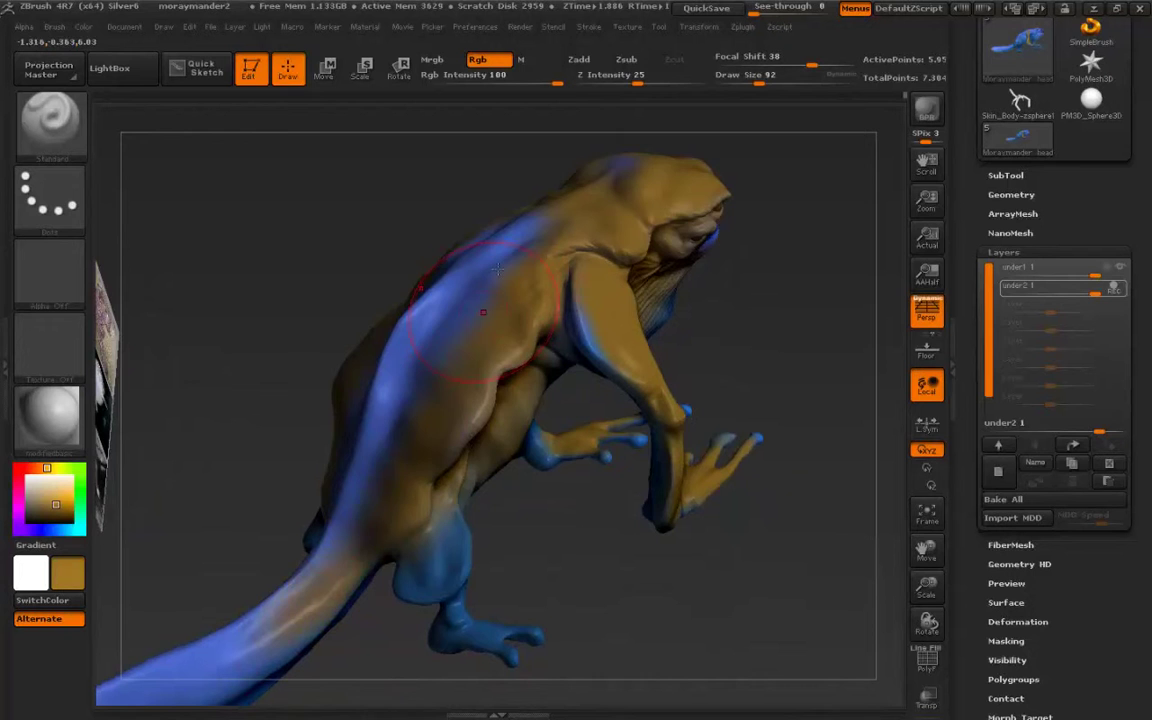
right_drag(355, 520, 489, 246)
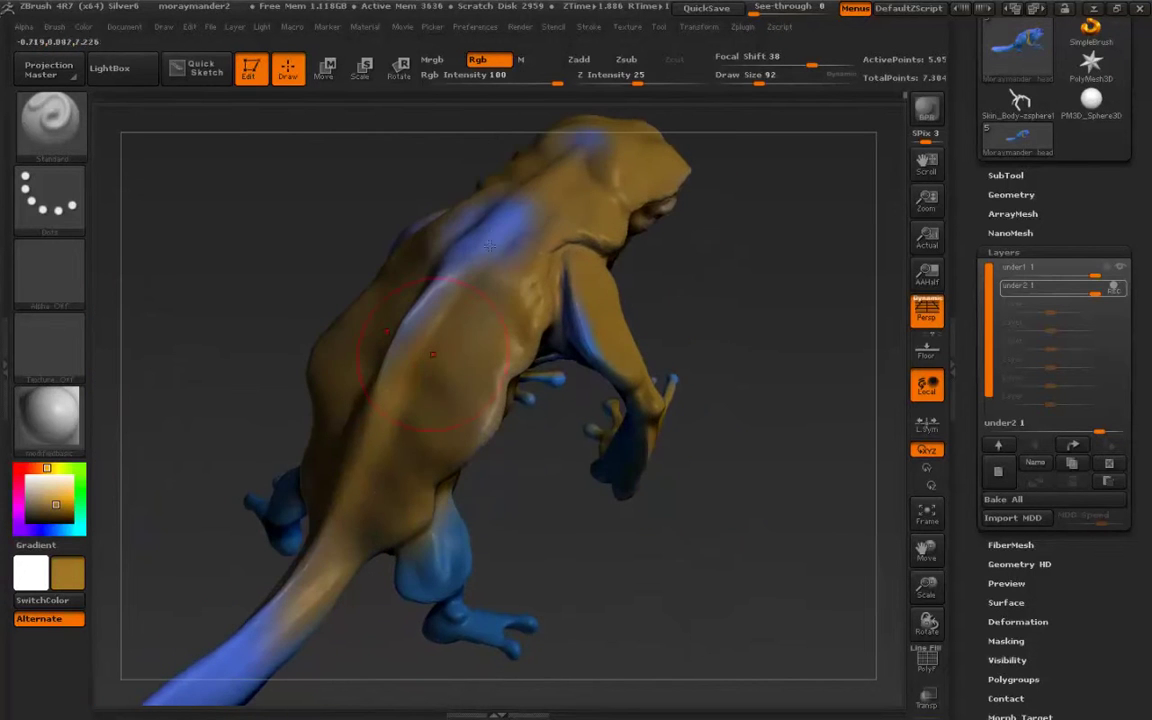
right_drag(430, 352, 426, 450)
Paint brown along the top of the tail and over the hind leg and foot.
alt+right_drag(280, 668, 420, 265)
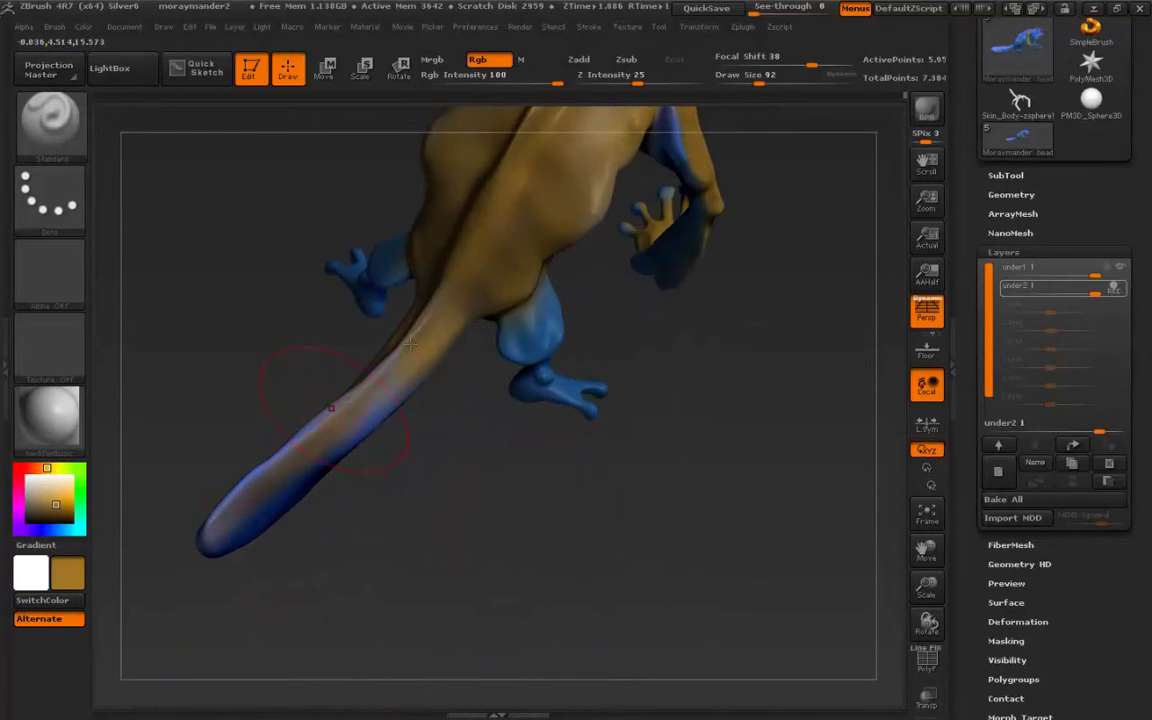
right_drag(286, 510, 585, 352)
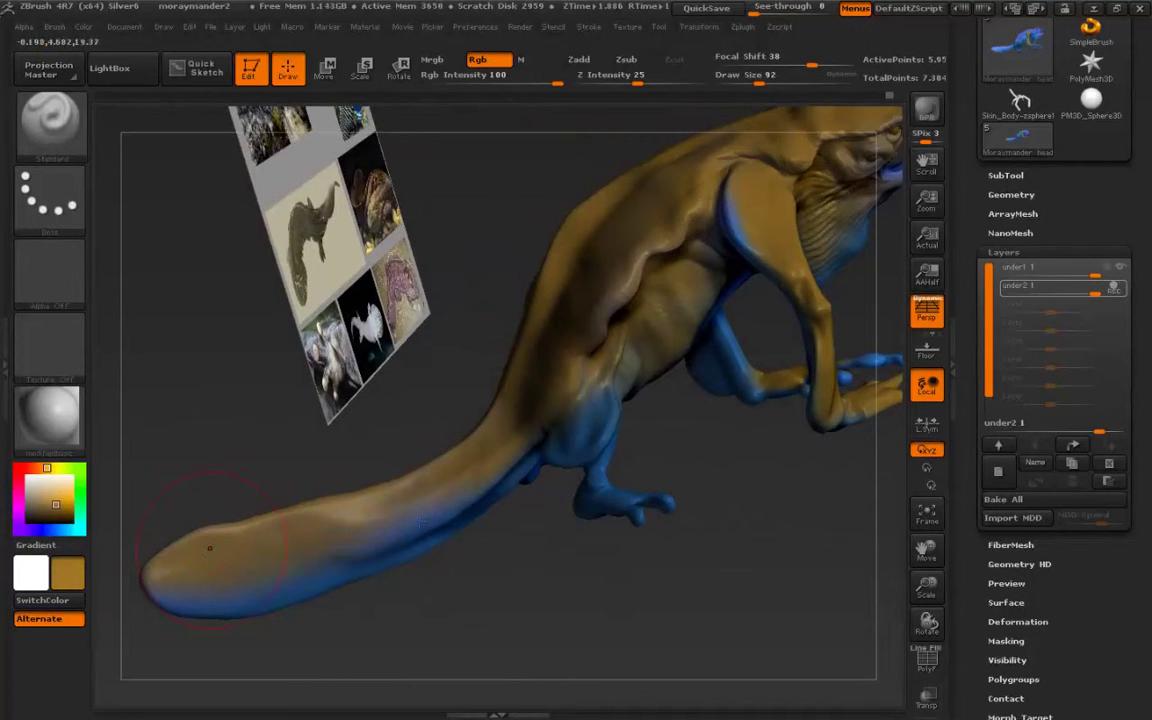
right_drag(430, 505, 360, 424)
right_drag(378, 522, 384, 542)
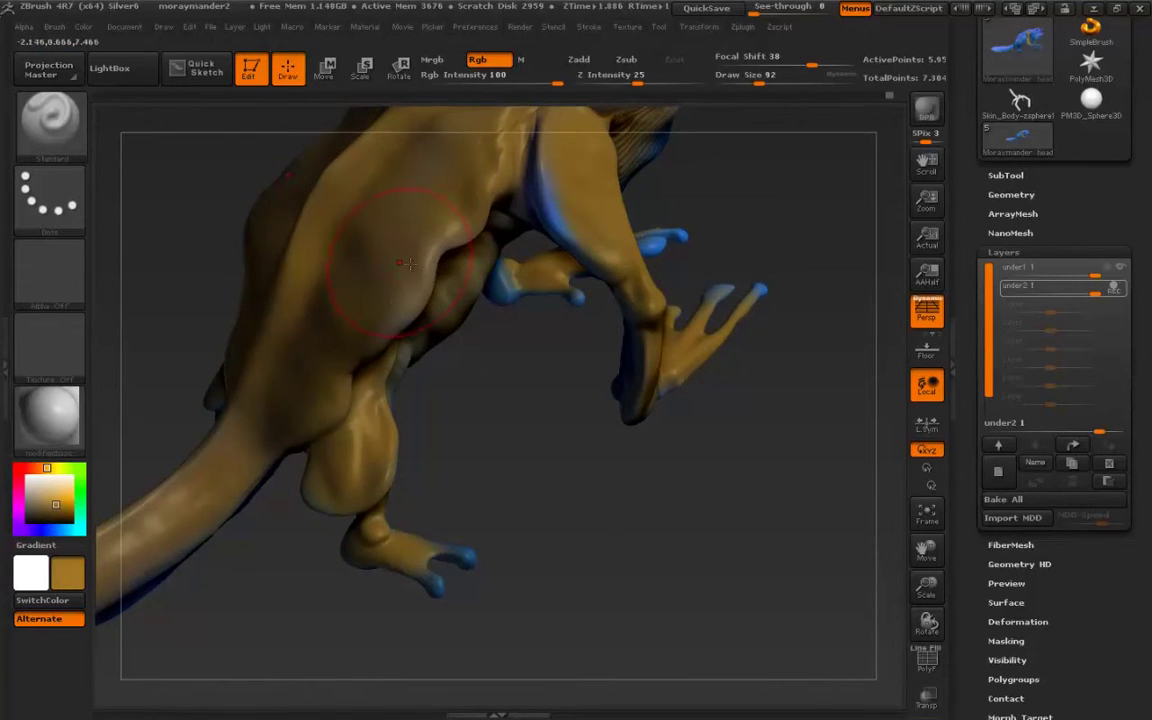
Blend brown lightly over the belly, underside and inner limbs, leaving blue areas between.
mouse_move(405, 263)
right_down()
mouse_move(443, 502)
mouse_move(341, 443)
mouse_move(429, 395)
mouse_move(408, 466)
right_up()
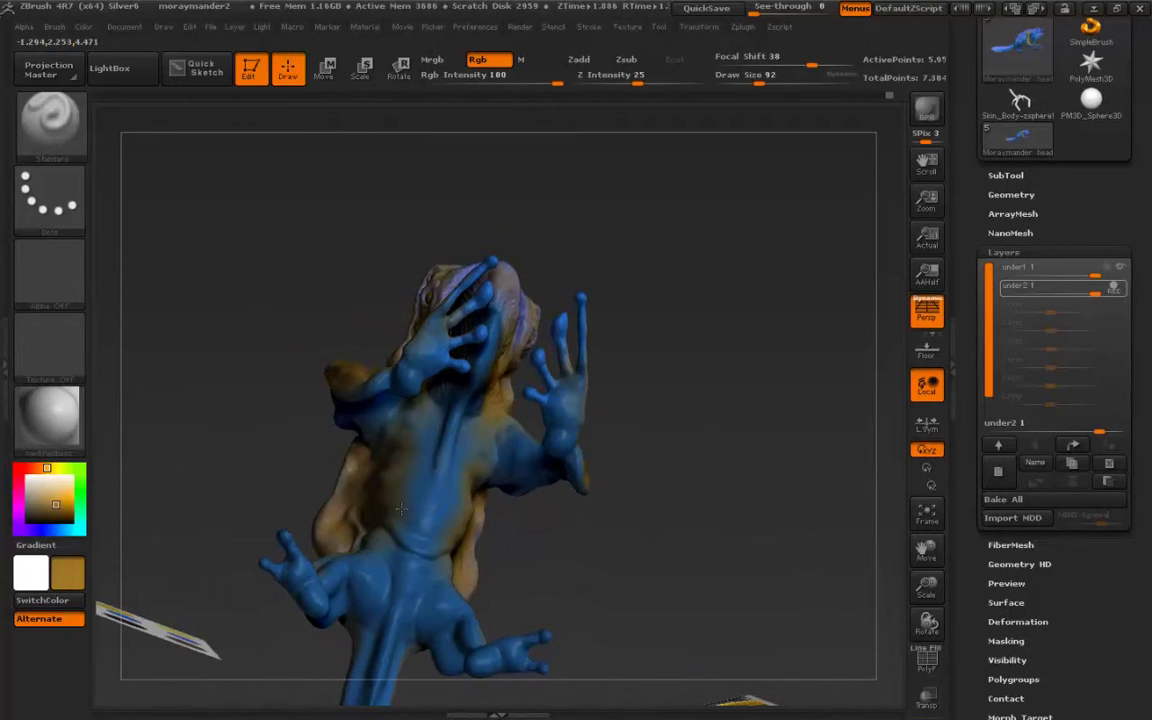
mouse_move(418, 453)
mouse_down()
mouse_move(398, 473)
mouse_move(372, 558)
mouse_up()
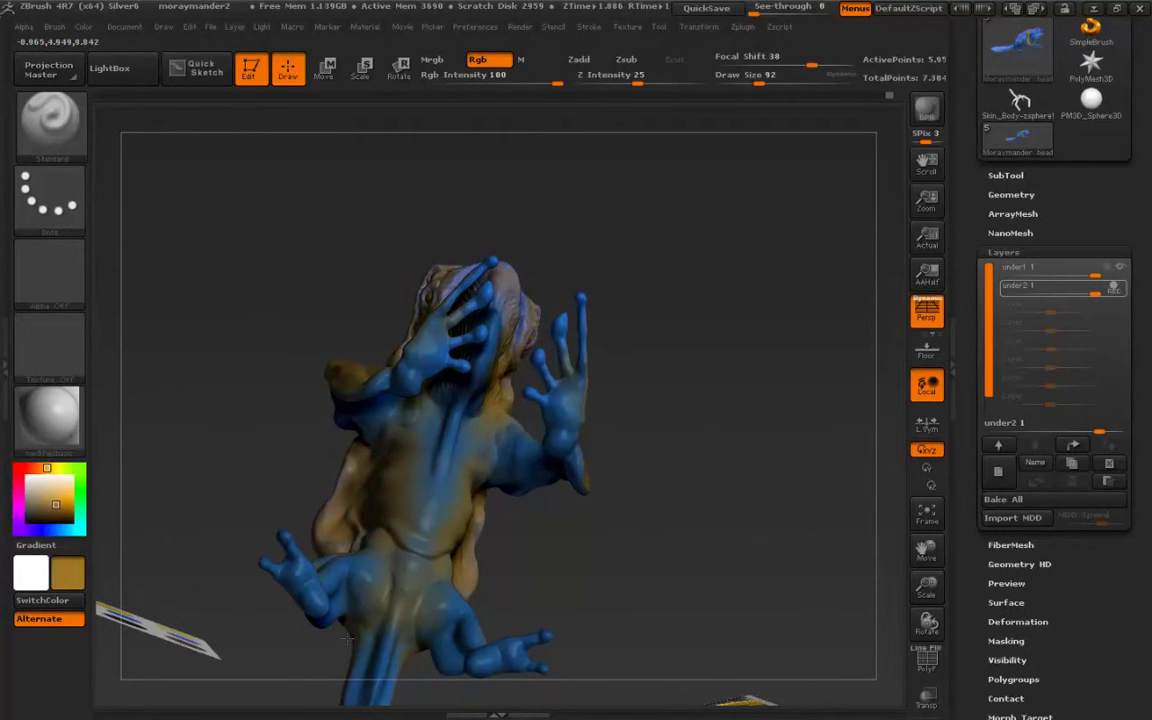
right_drag(347, 639, 423, 368)
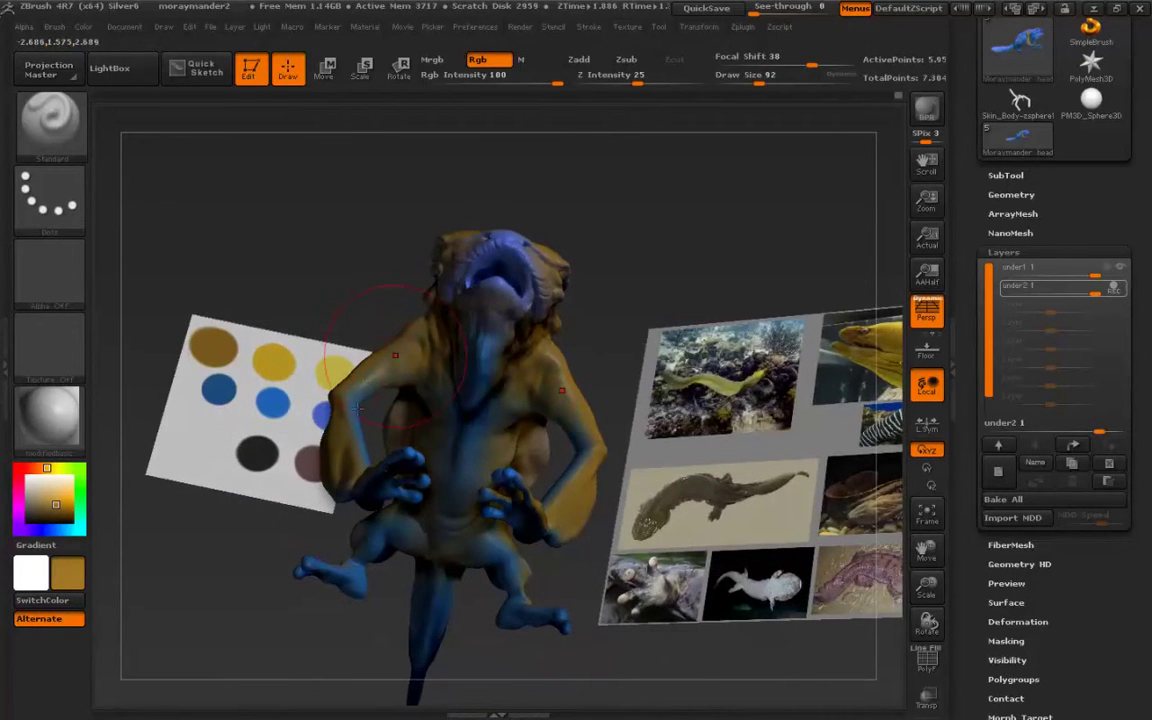
right_drag(340, 332, 594, 490)
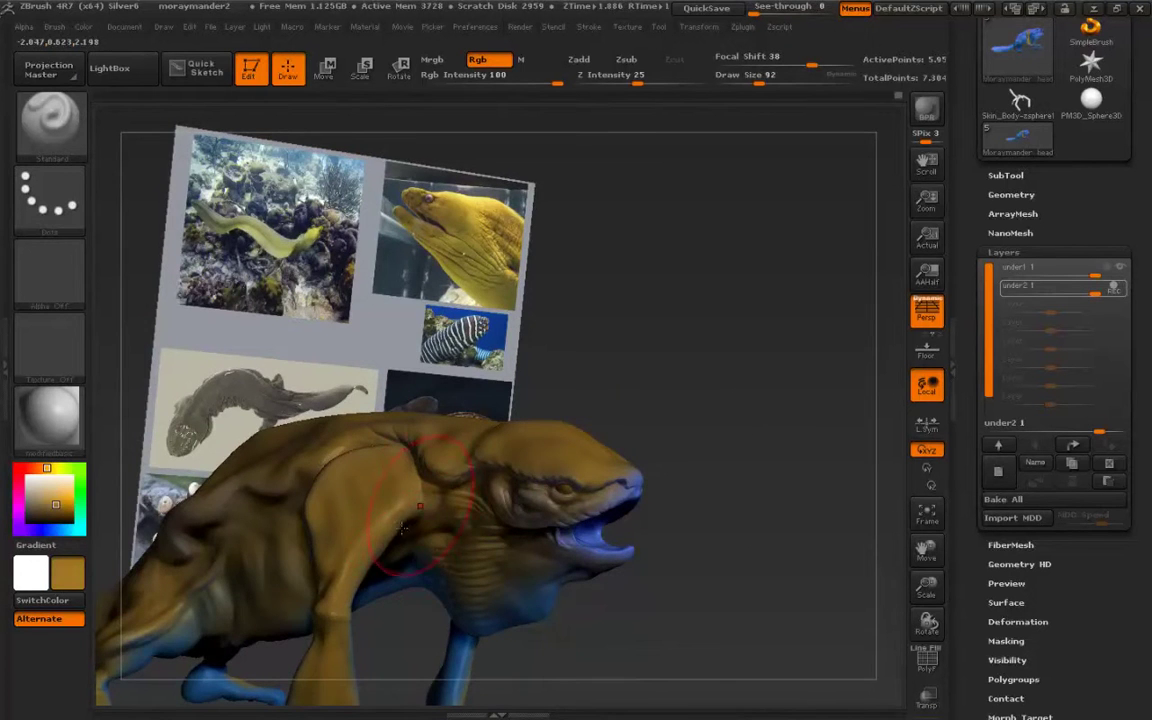
Sample the golden yellow swatch on the reference palette as the paint colour.
right_drag(453, 524, 398, 442)
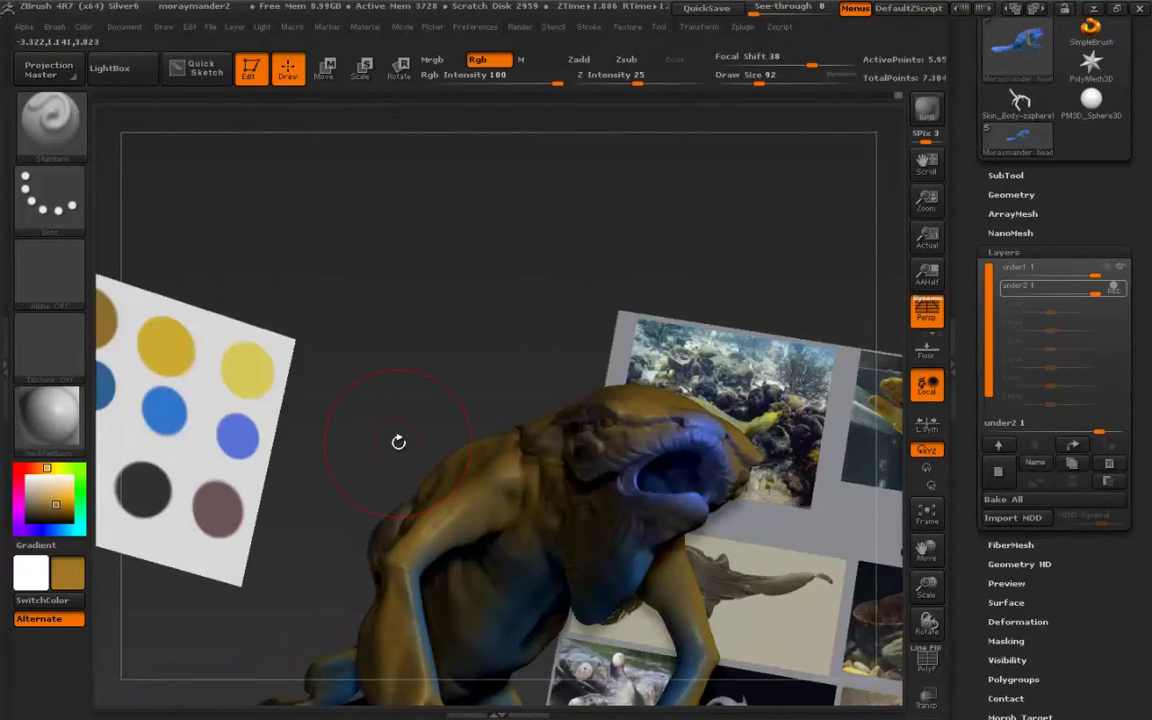
mouse_move(219, 463)
ctrl+right_down()
mouse_move(205, 470)
mouse_move(278, 458)
mouse_move(359, 465)
mouse_move(342, 415)
ctrl+right_up()
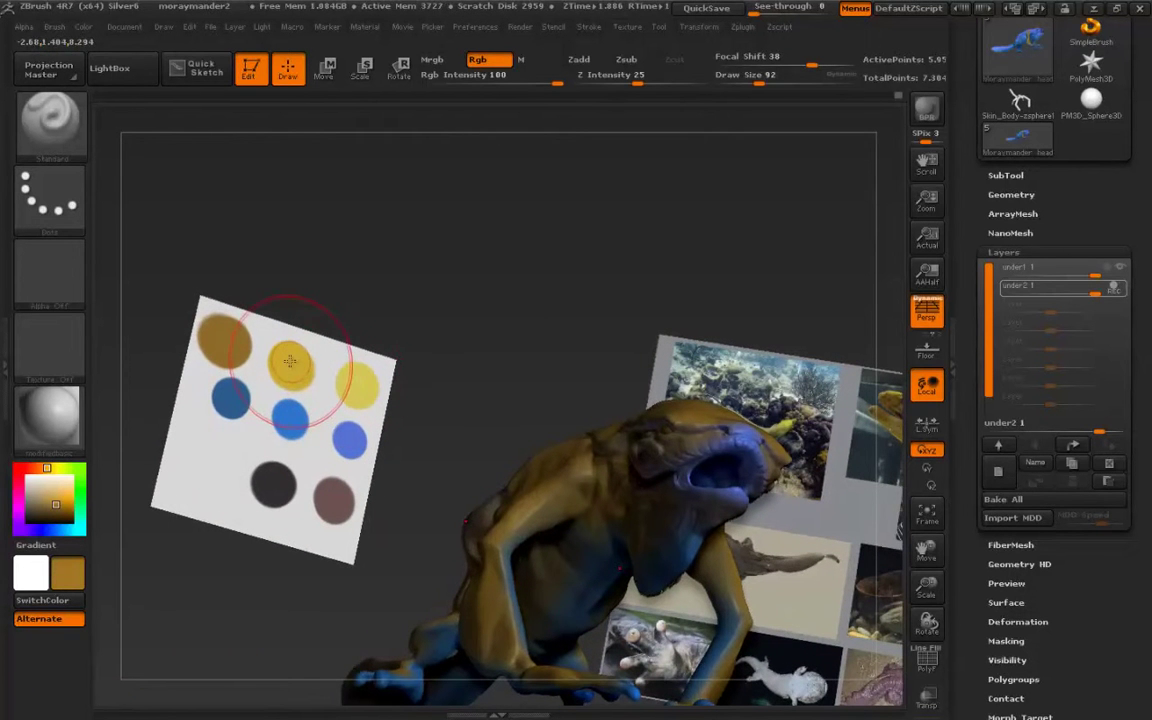
right_drag(268, 527, 330, 570)
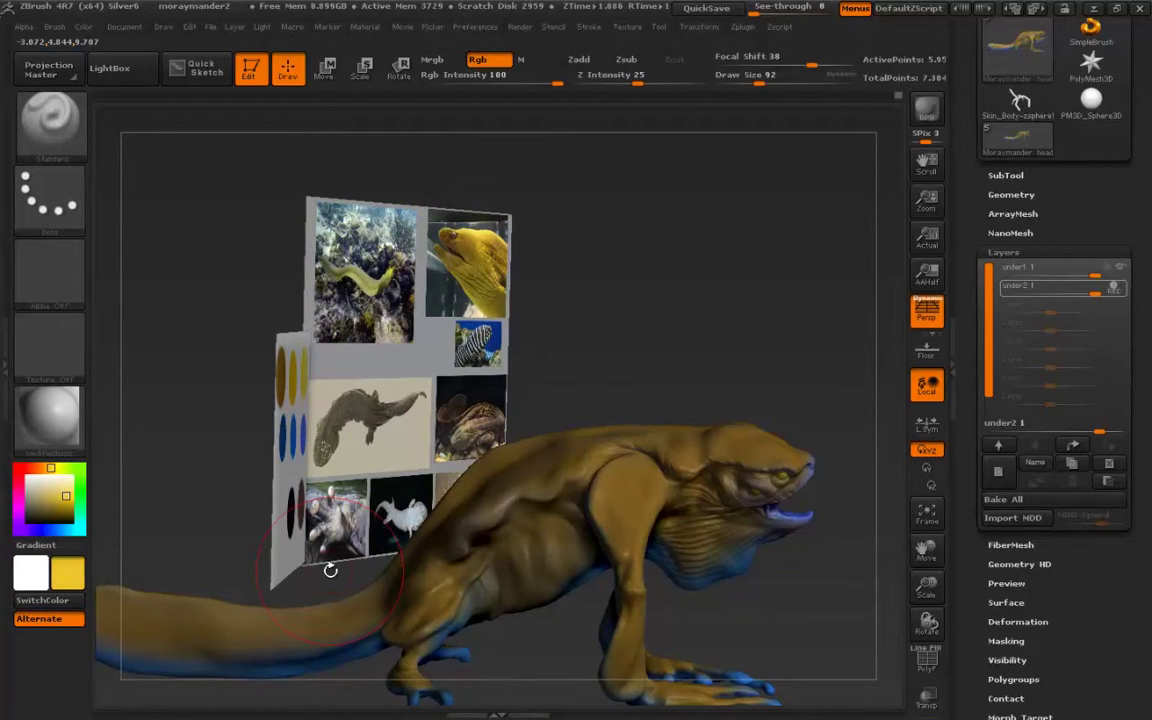
Set the brush to the Spray stroke with Alpha 07 for a mottled paint texture.
click(50, 192)
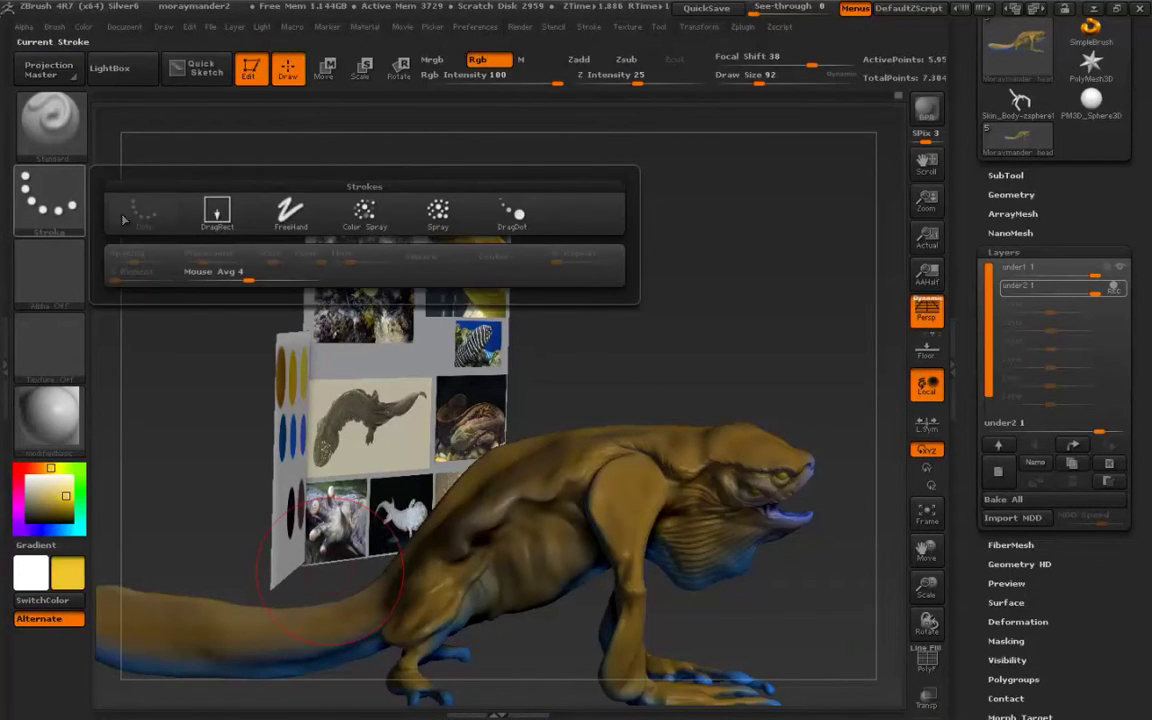
click(372, 228)
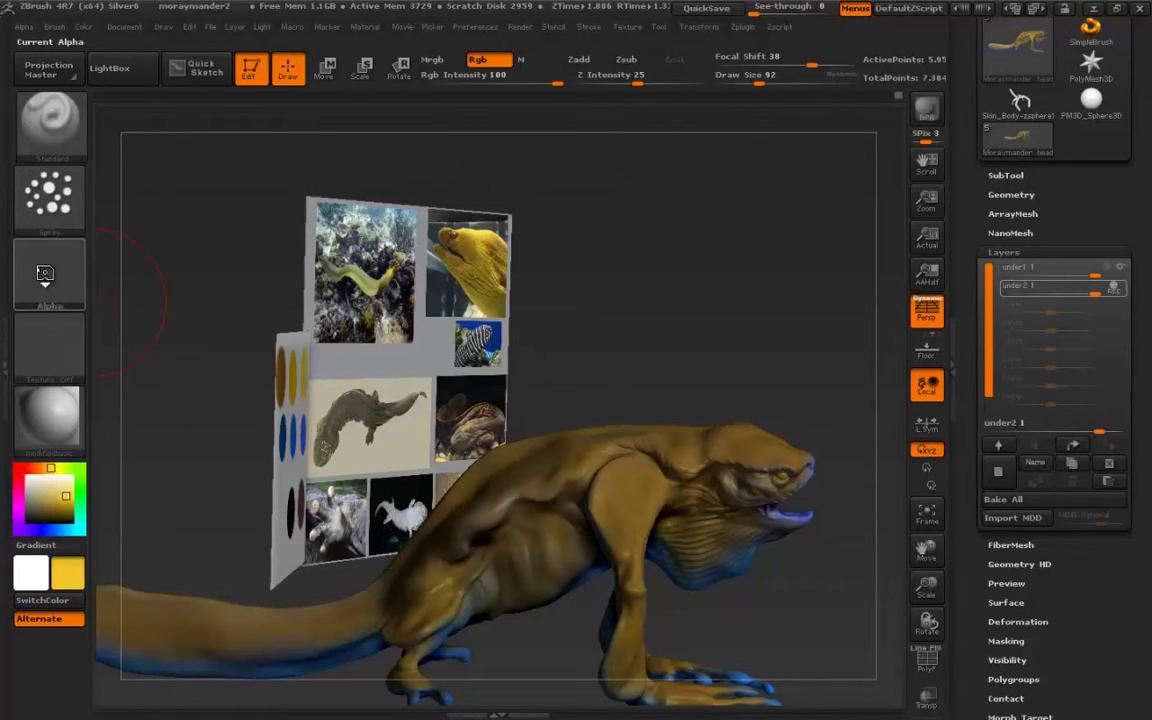
click(50, 275)
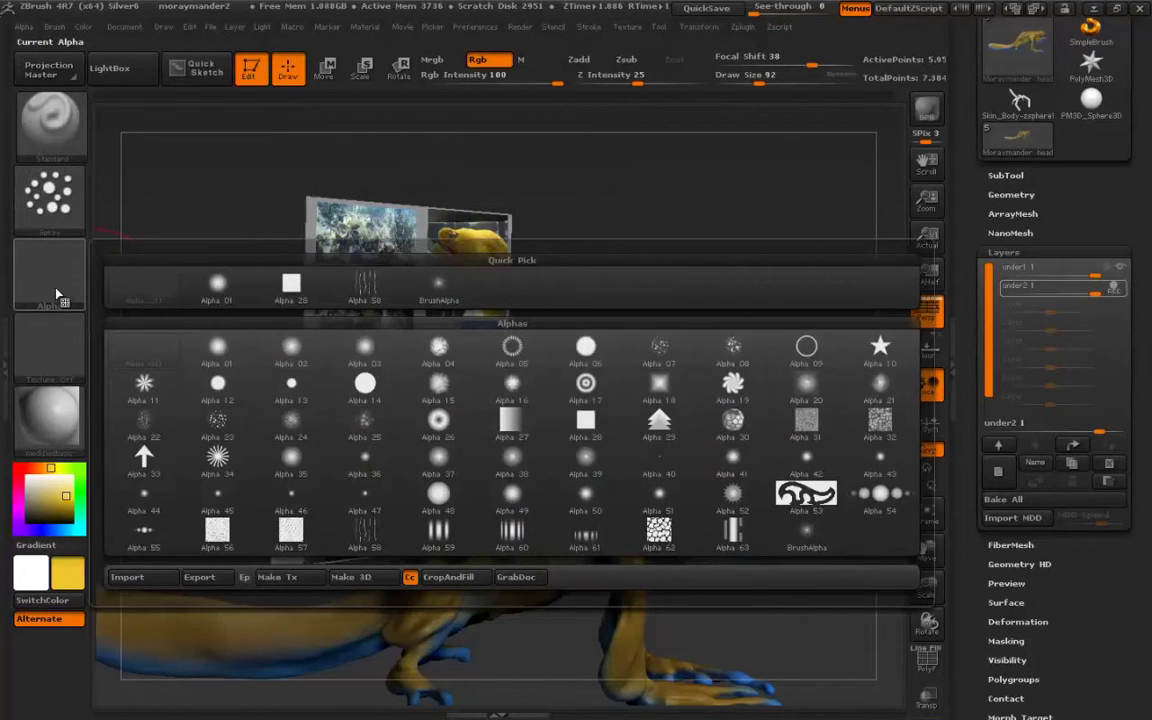
click(658, 348)
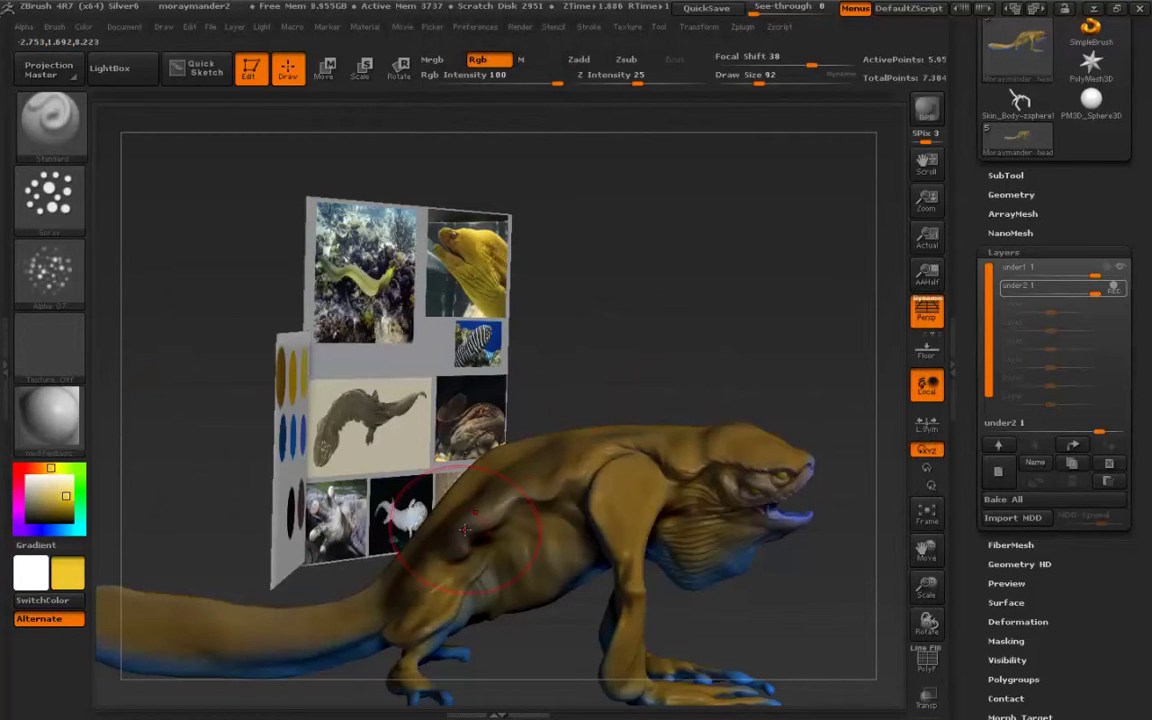
Reduce the draw size to 26 and spray yellow on the back just above and behind the shoulder.
alt+right_drag(550, 474, 421, 456)
key(s)
drag(421, 456, 400, 456)
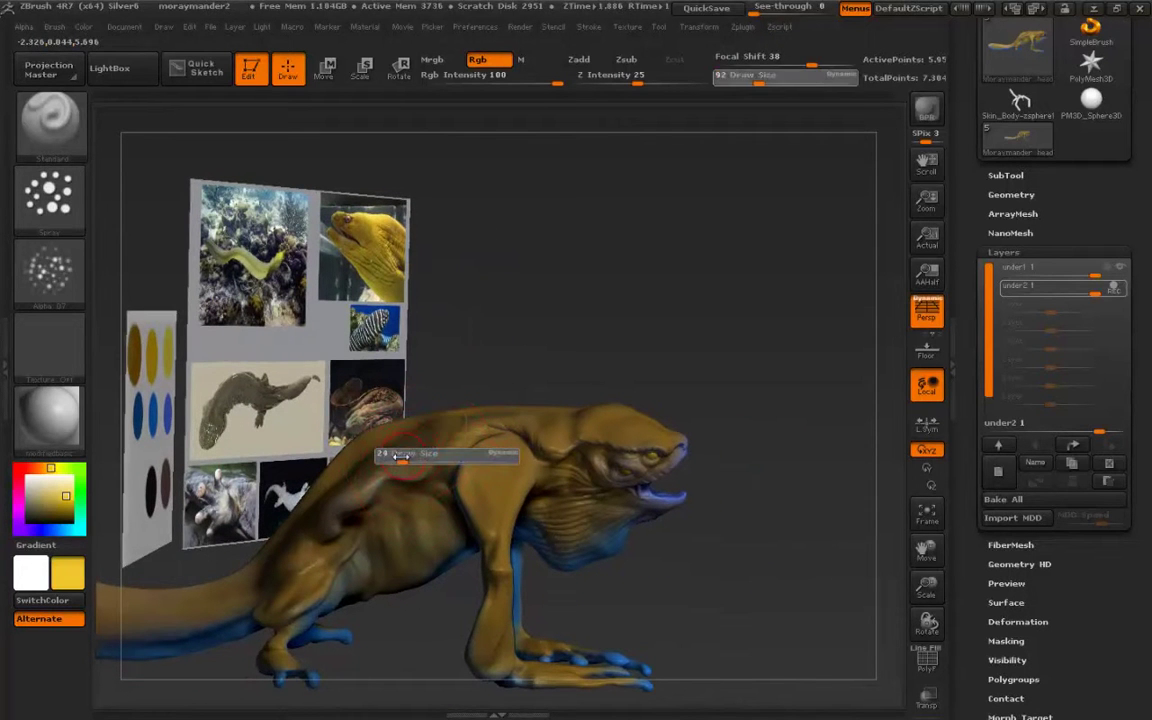
alt+right_drag(441, 430, 433, 489)
alt+drag(432, 488, 425, 460)
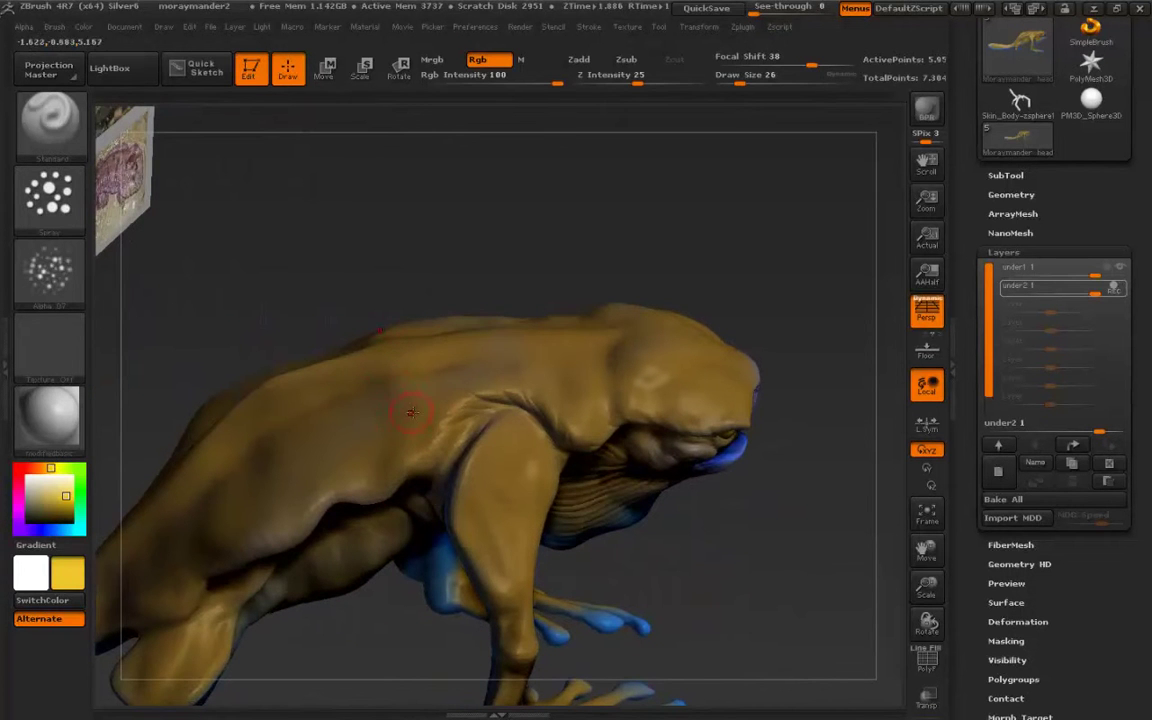
drag(357, 383, 418, 379)
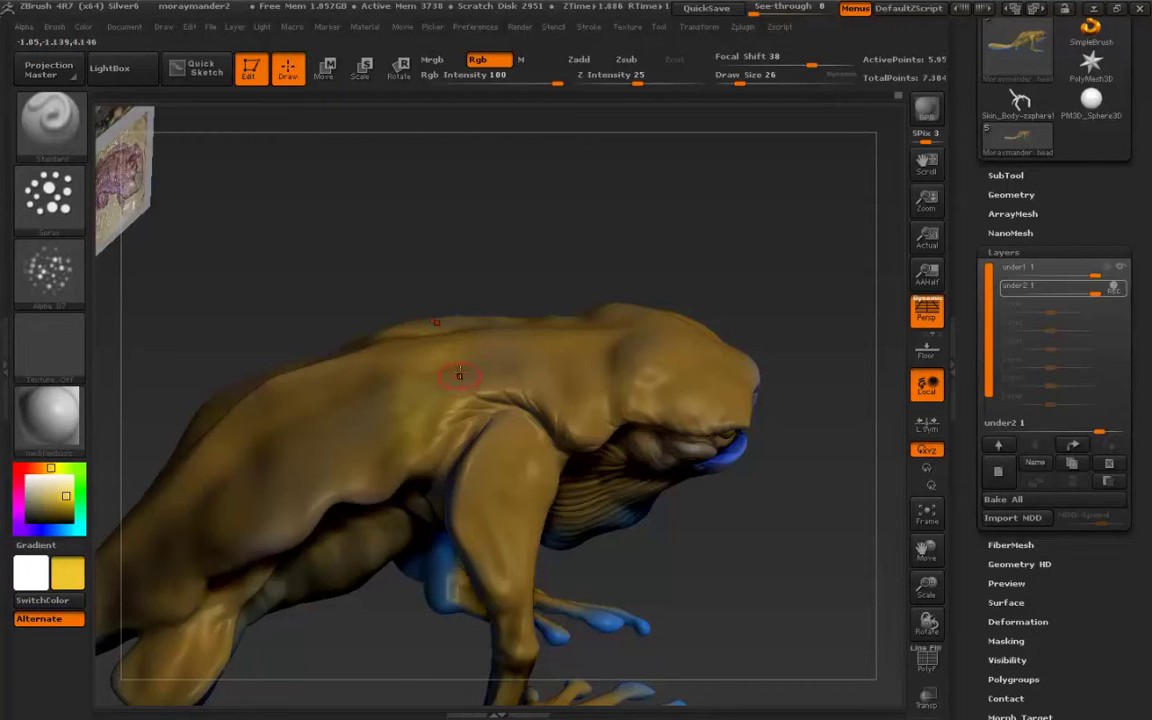
Set the draw size to 68 and the focal shift to 14, spraying yellow over the upper back and shoulder.
alt+right_drag(473, 390, 380, 420)
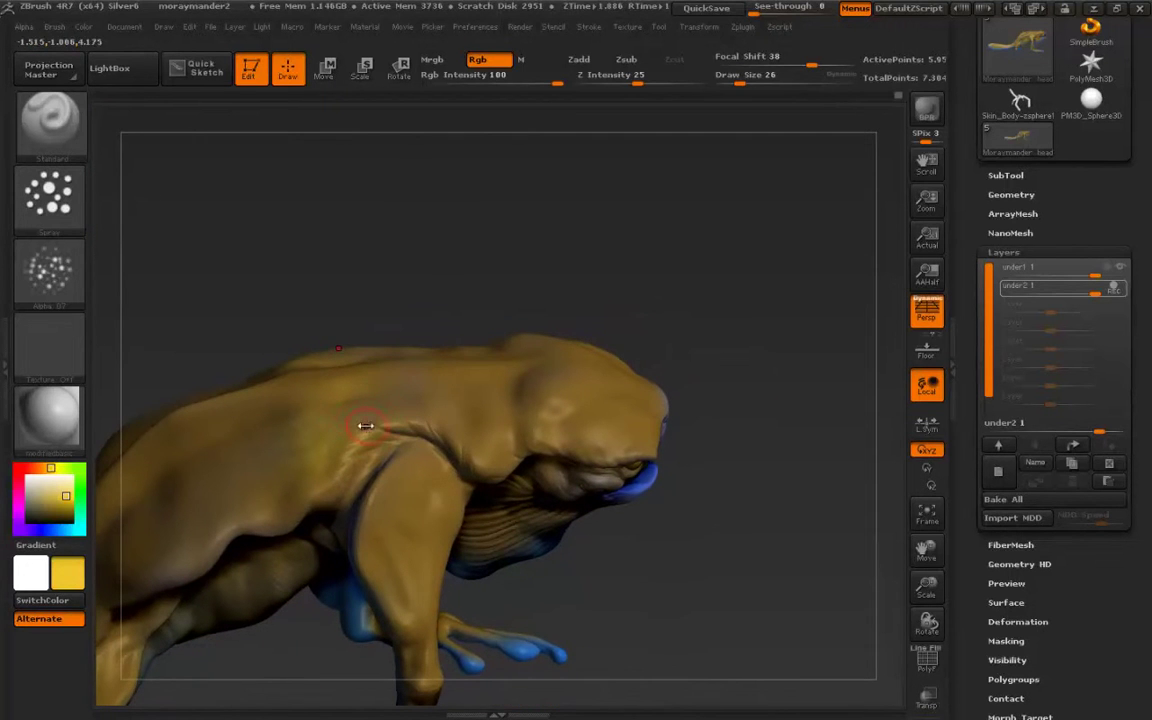
key(s)
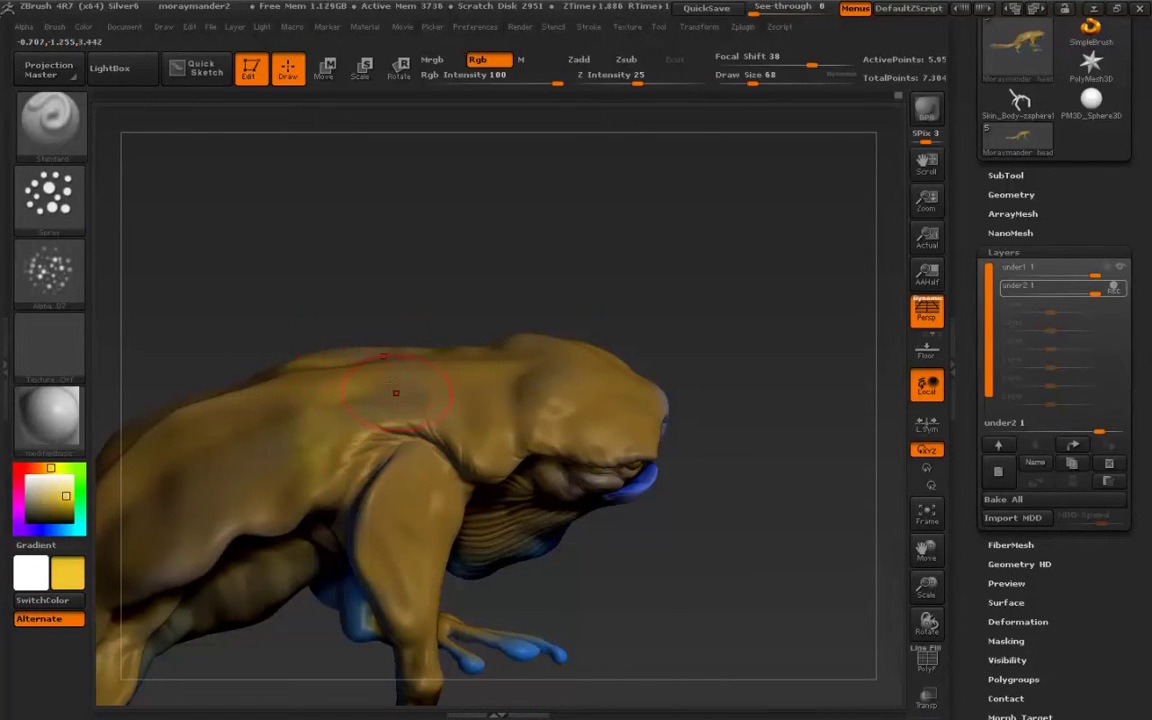
drag(808, 60, 796, 62)
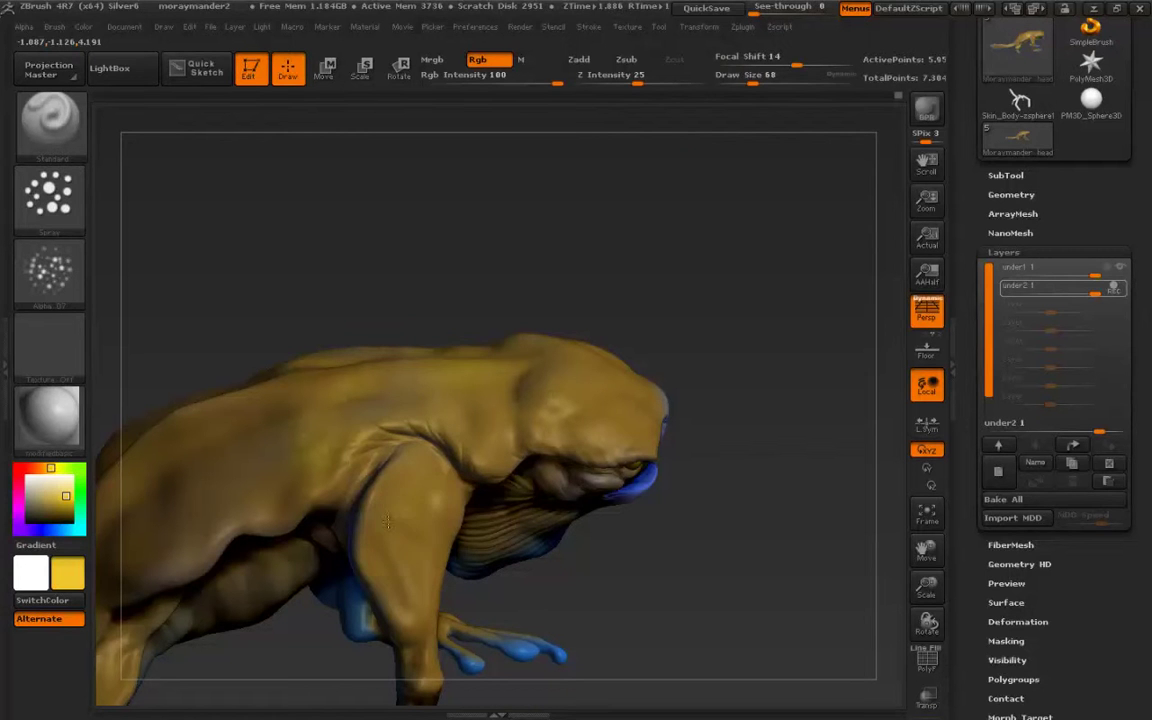
Spray mottled yellow over the back, the flank and the hips down to the base of the tail.
alt+drag(185, 365, 386, 315)
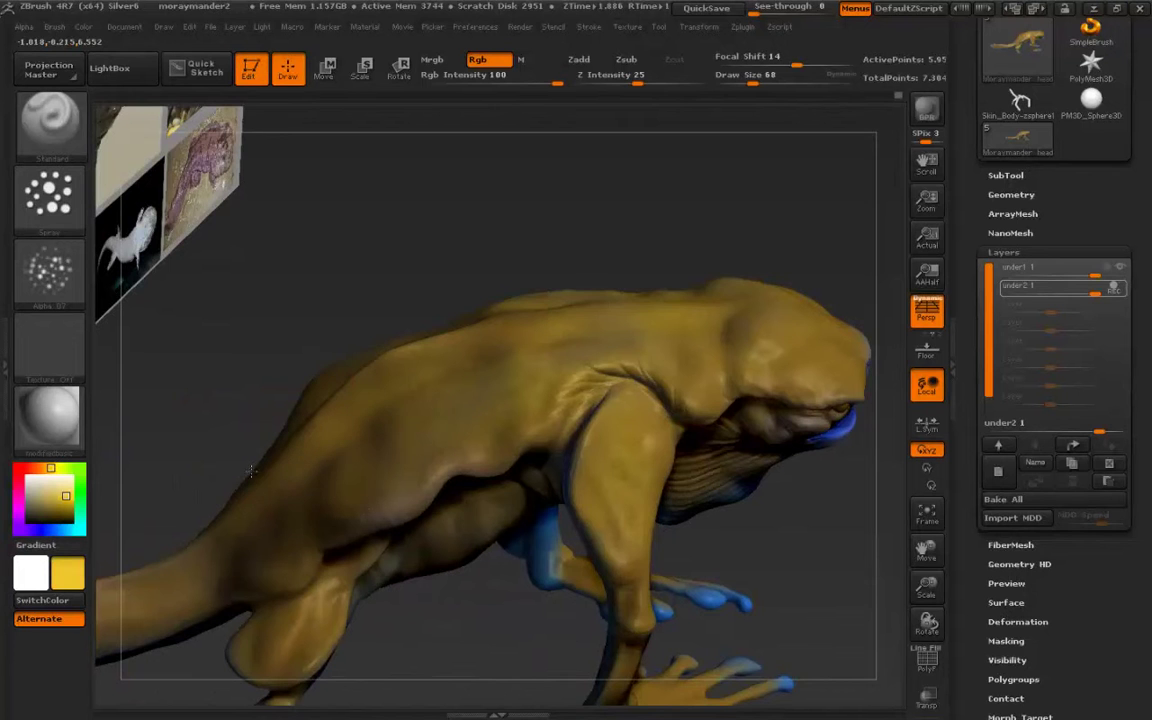
drag(474, 450, 468, 347)
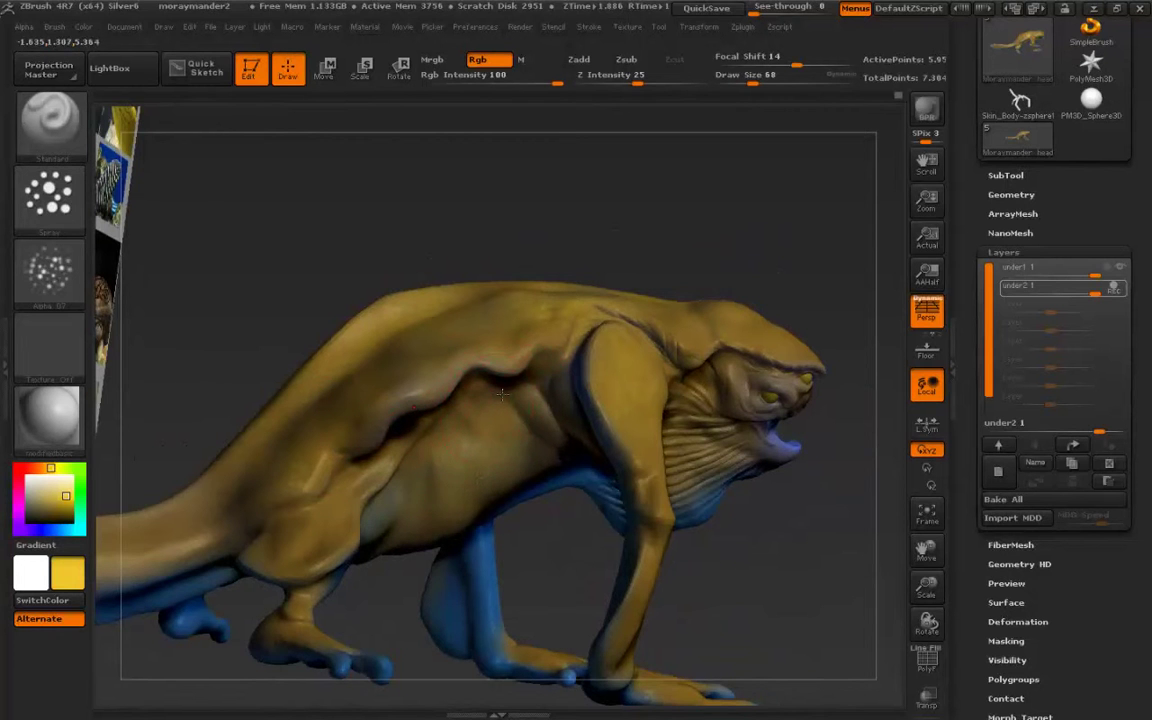
drag(310, 478, 370, 350)
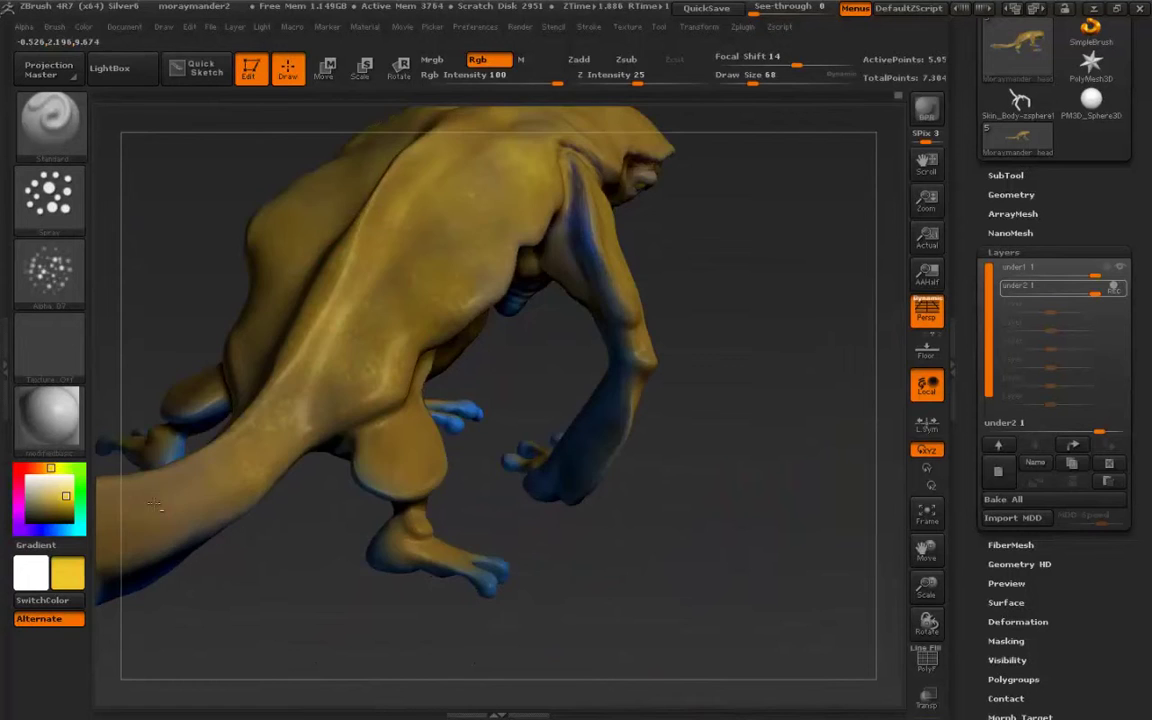
alt+drag(156, 508, 358, 449)
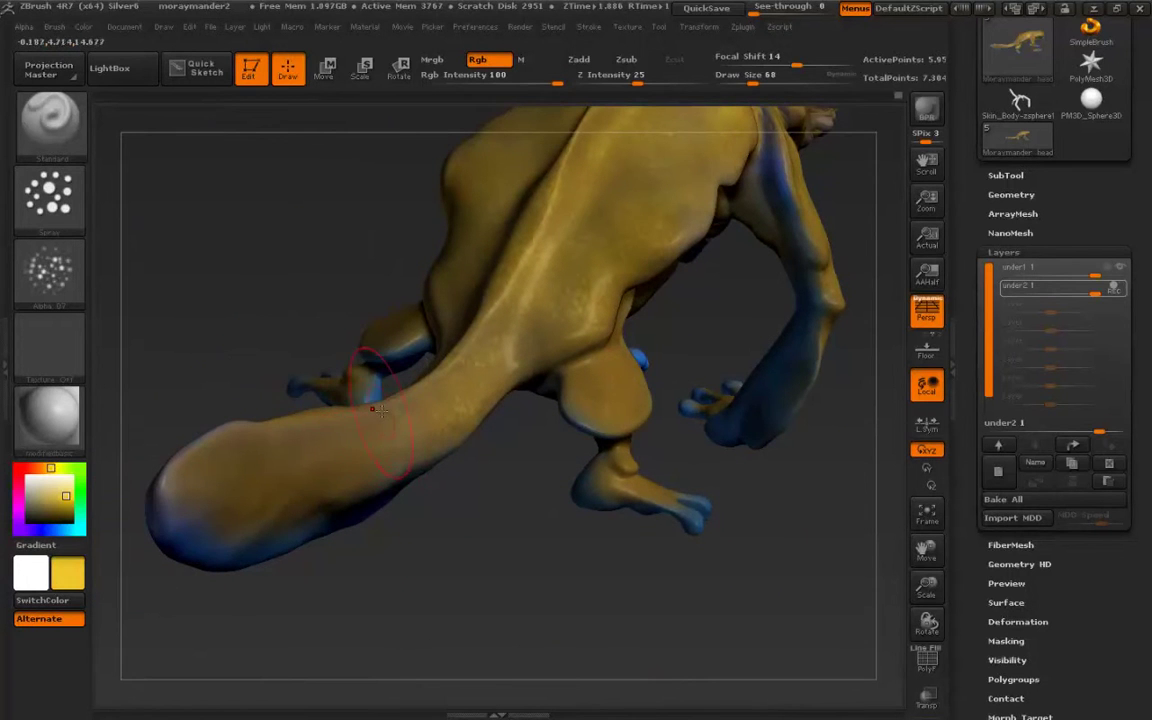
Set the draw size to 43 and spray yellow along the tail and over the hind leg.
key(s)
drag(359, 420, 331, 419)
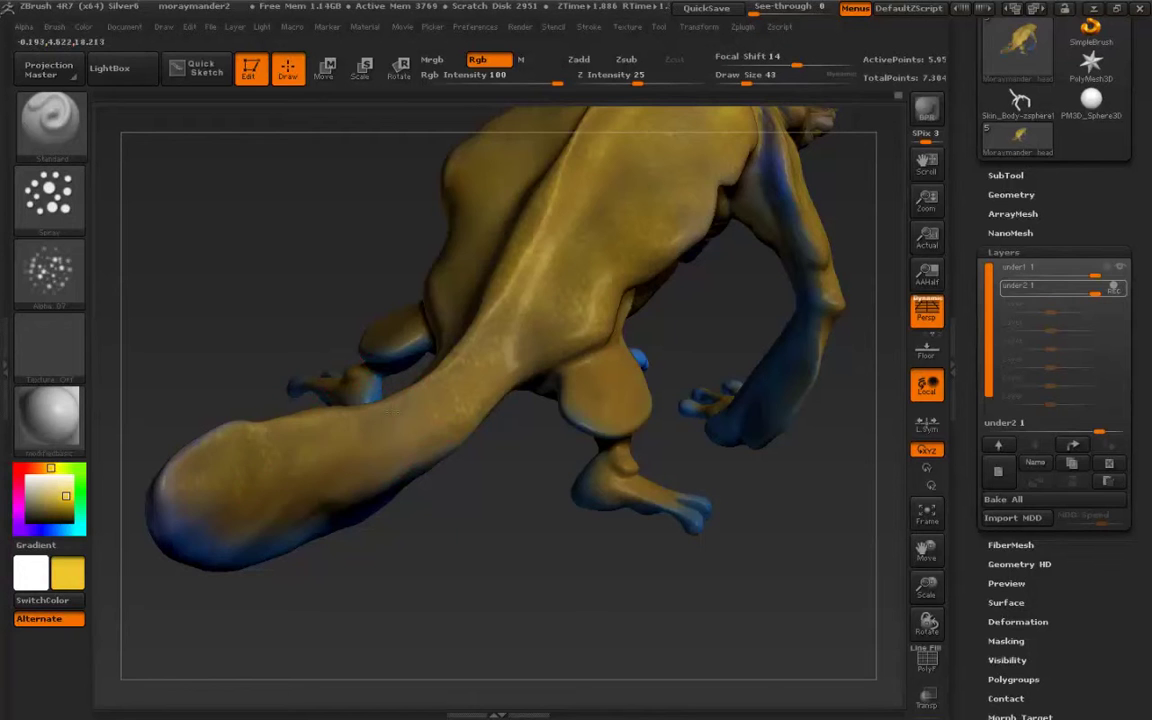
alt+right_drag(566, 225, 315, 450)
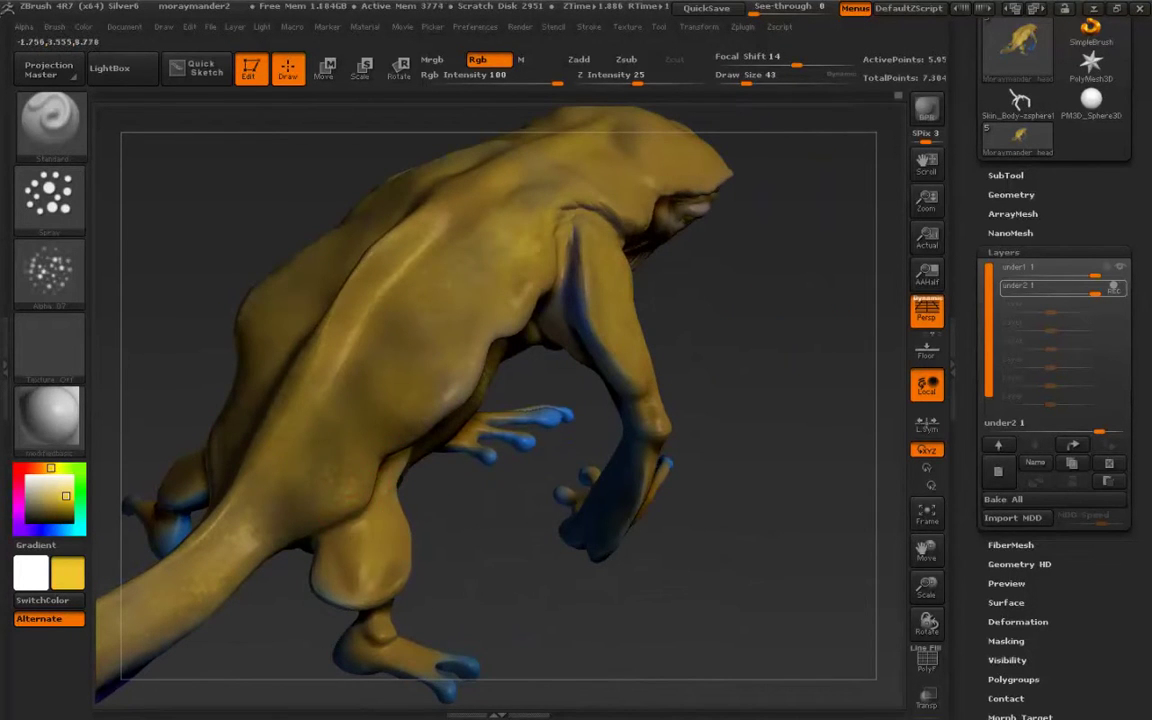
Spray yellow down the front leg and over the top of the head toward the snout.
alt+right_drag(368, 479, 135, 390)
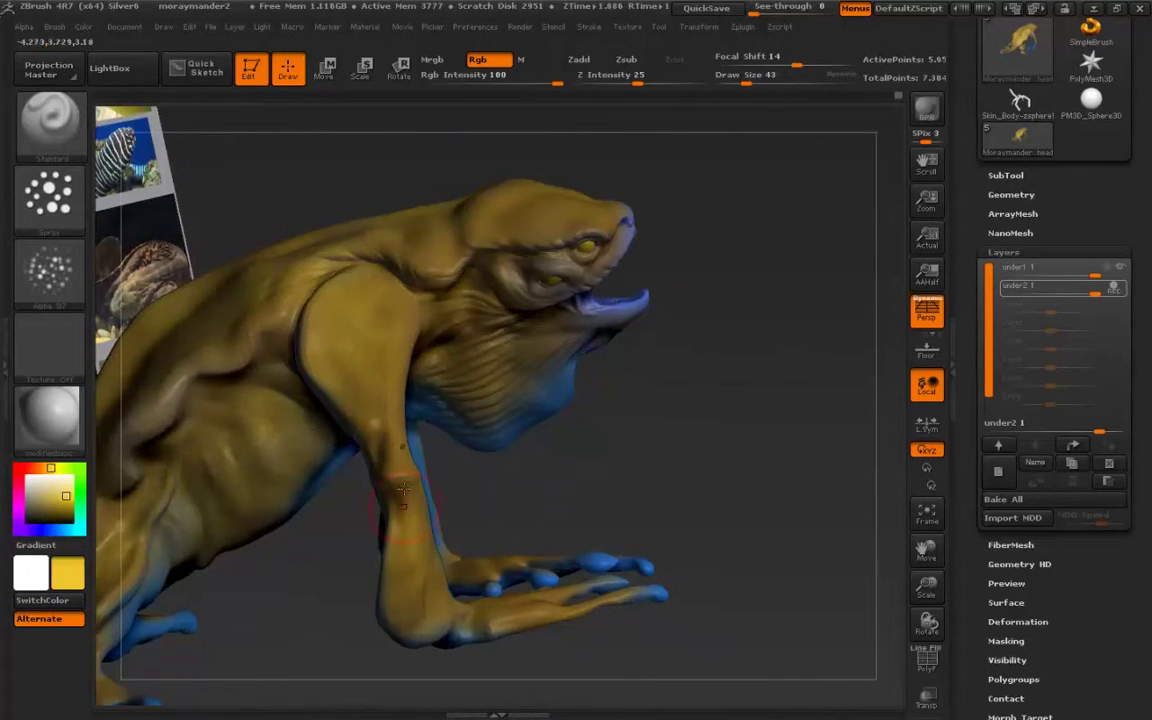
drag(366, 440, 498, 303)
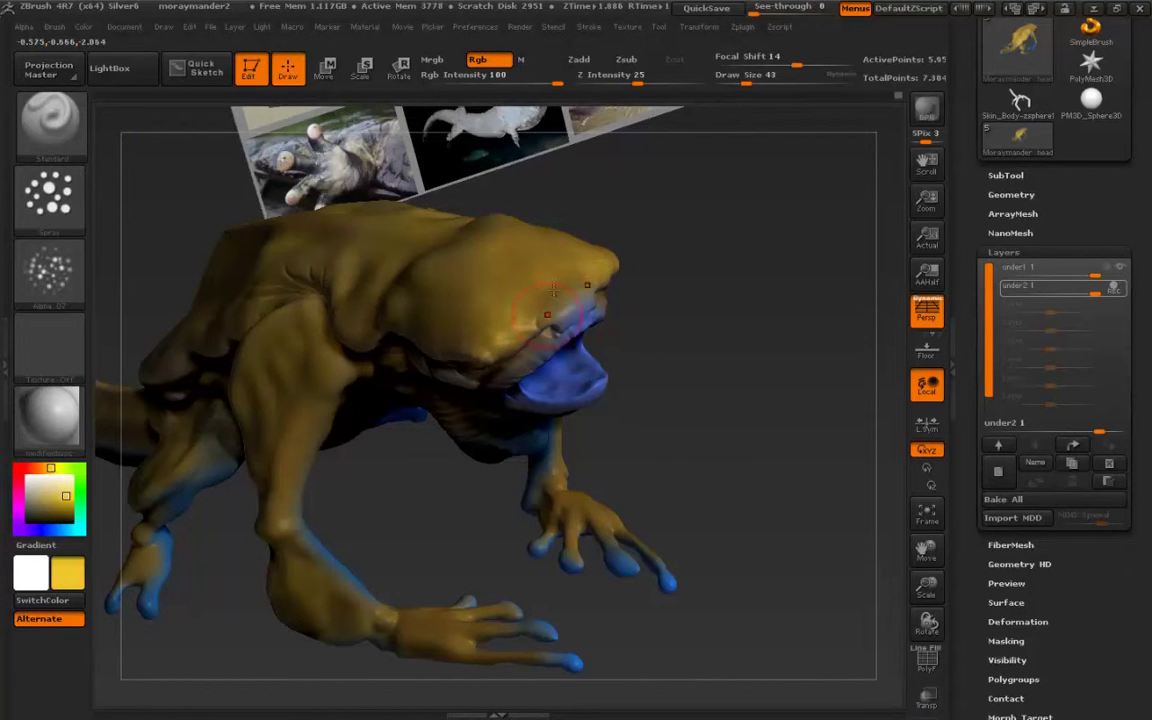
ctrl+right_drag(554, 290, 565, 330)
drag(533, 345, 530, 318)
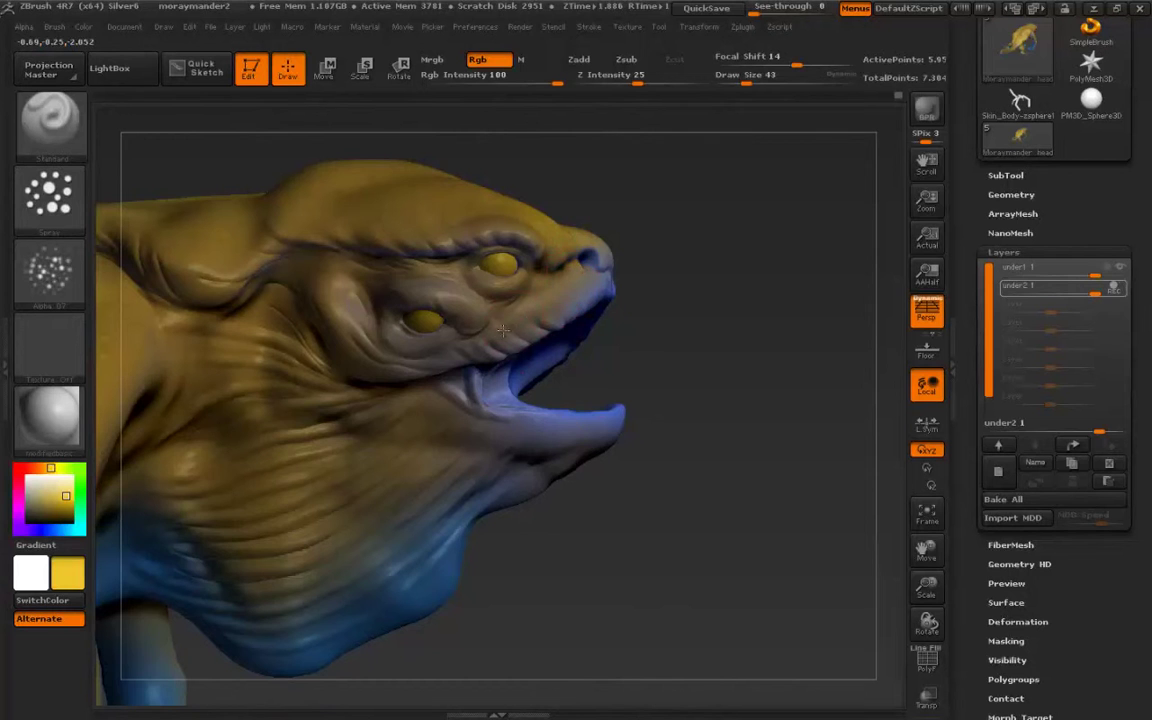
Spray yellow over the lower jaw and the chin, fading into the blue throat.
alt+right_drag(290, 418, 260, 380)
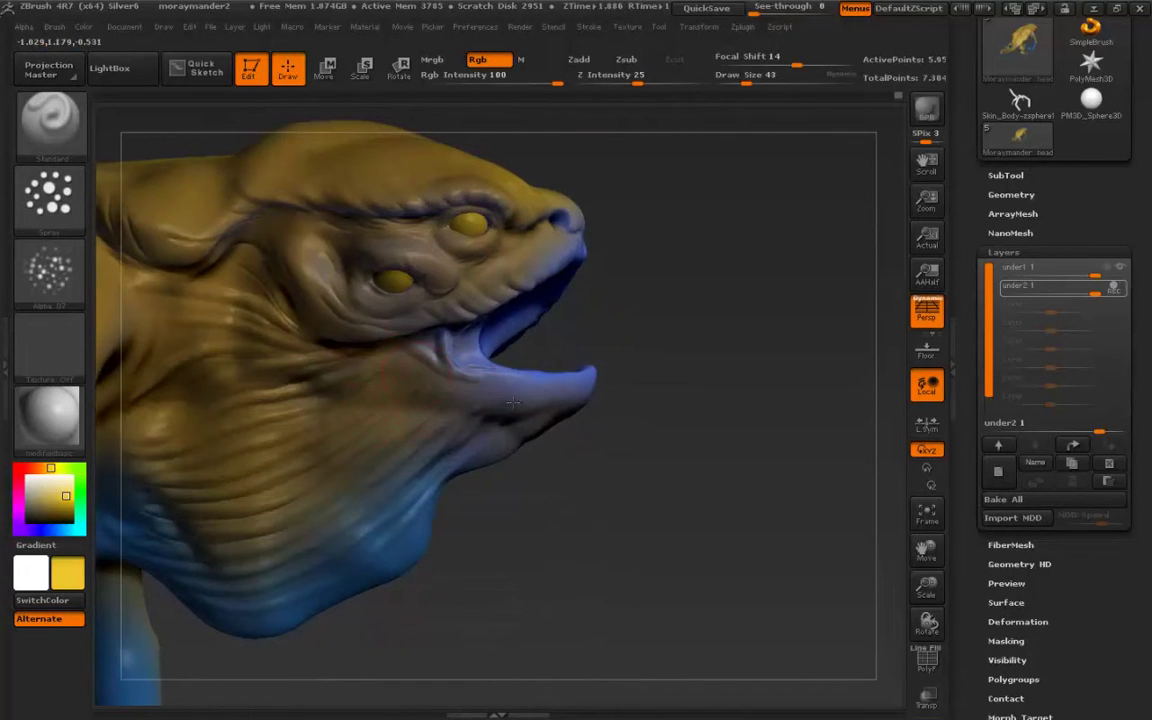
drag(579, 390, 477, 403)
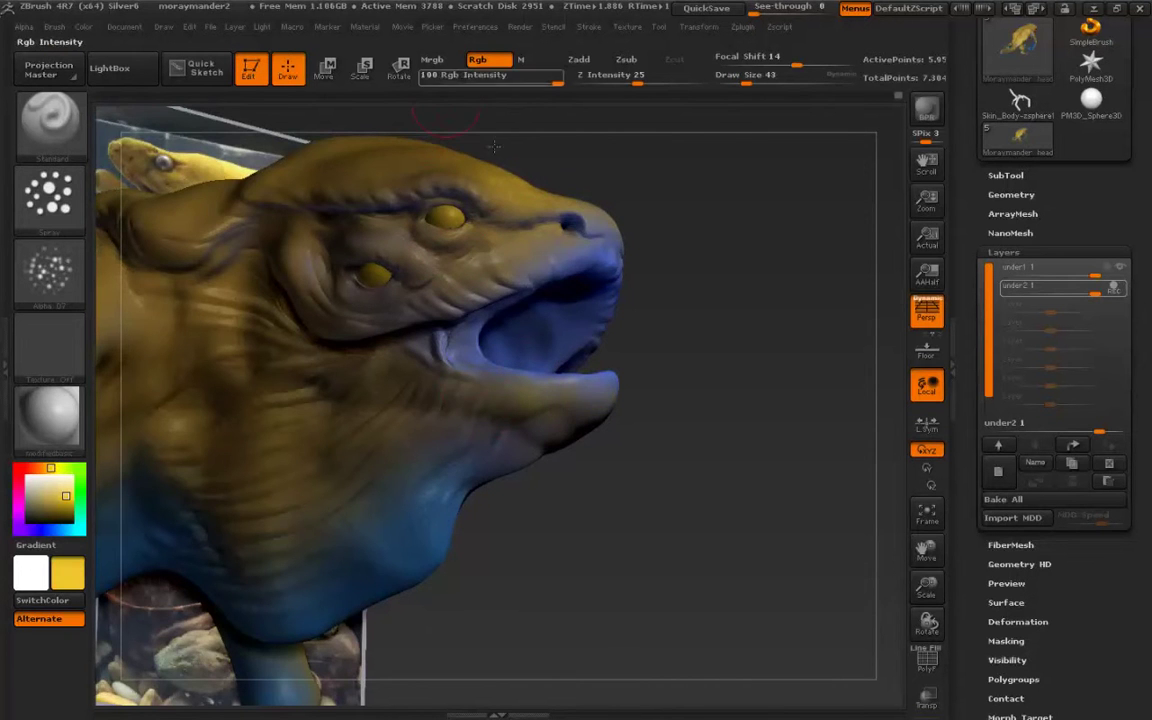
drag(568, 495, 595, 405)
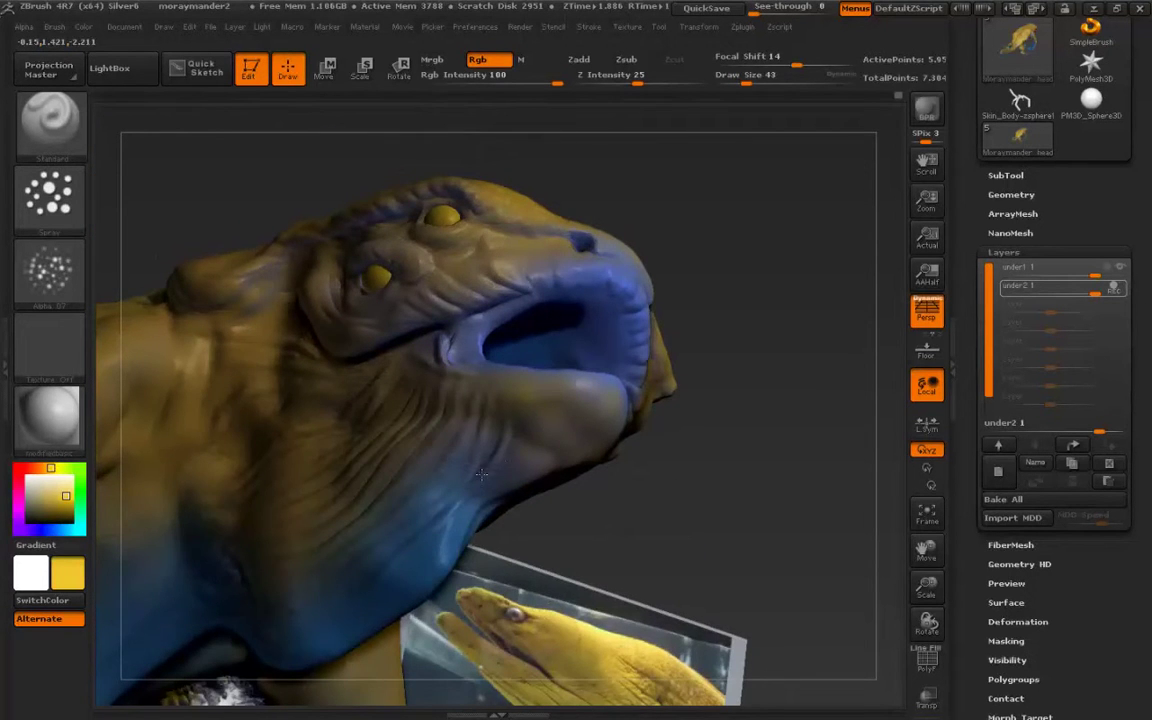
drag(481, 474, 493, 433)
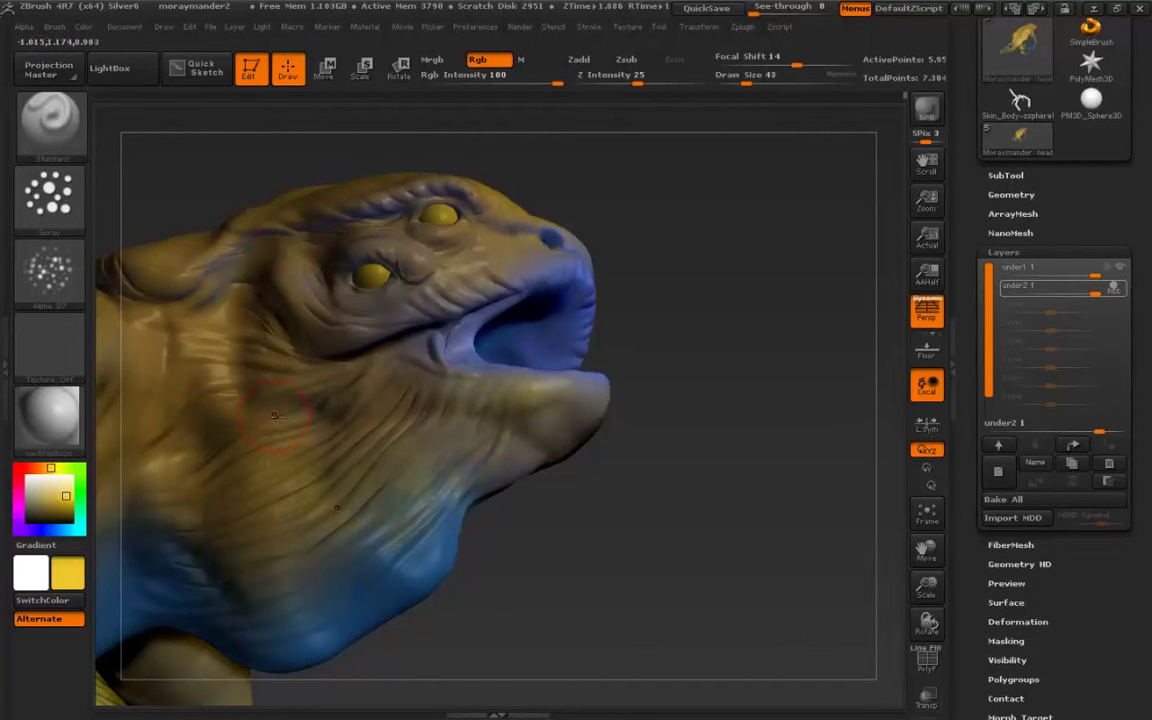
Spray yellow over the wrinkled neck folds and the cheek behind the eyes.
right_drag(293, 424, 376, 413)
drag(377, 414, 412, 390)
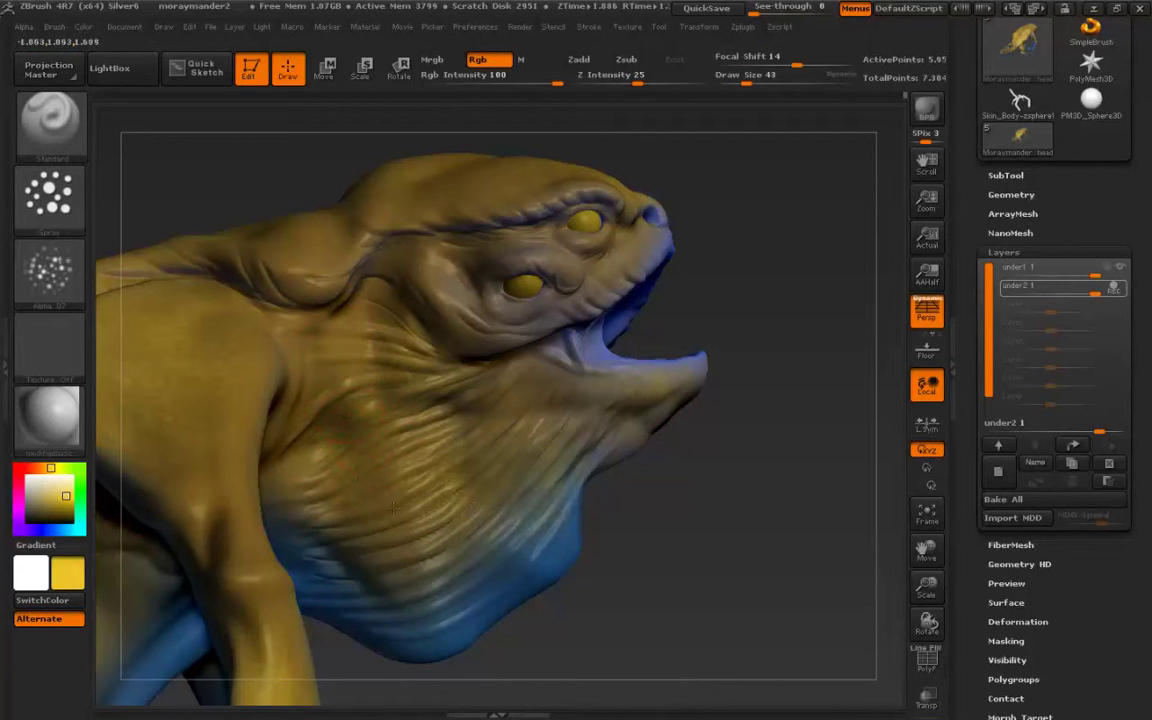
right_drag(320, 331, 438, 420)
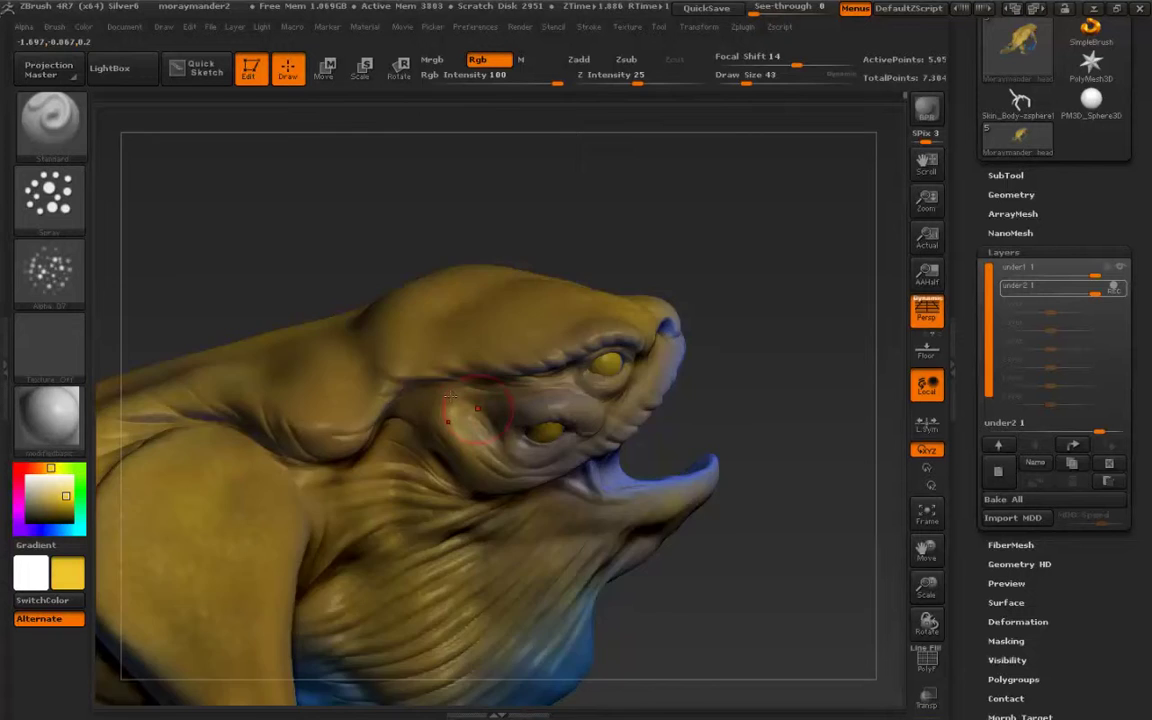
Reduce the draw size to 14 and spray yellow on the ridges and folds around both eyes.
right_drag(450, 397, 378, 388)
key(s)
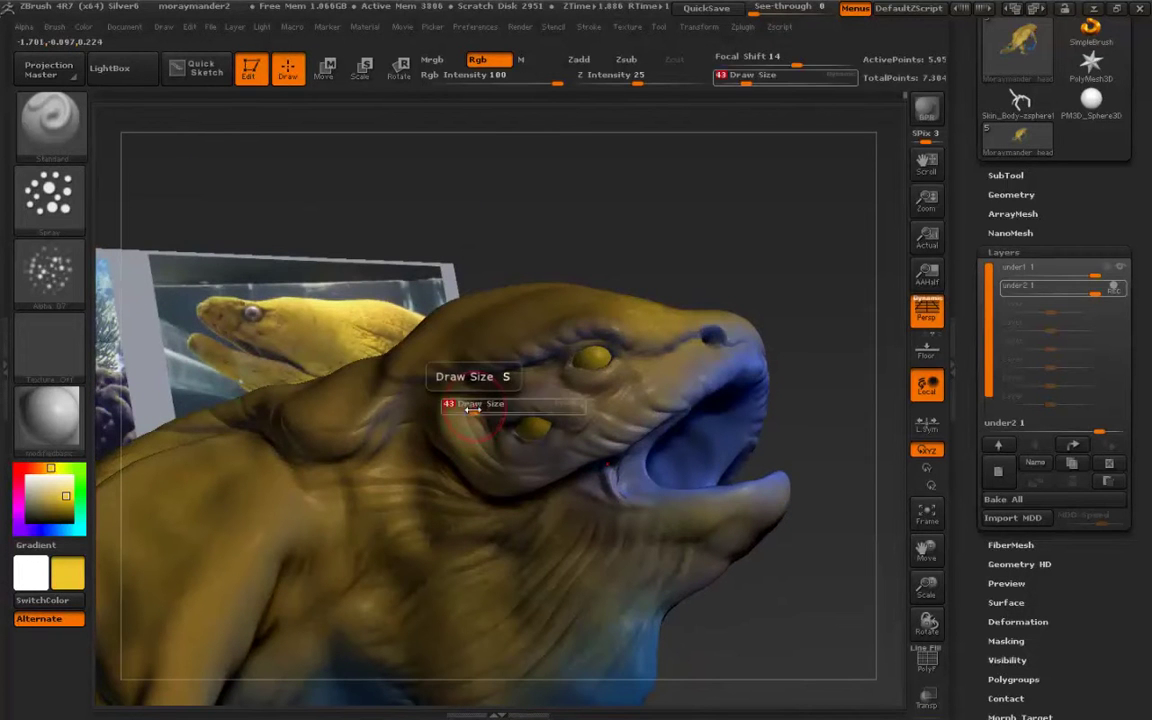
drag(473, 409, 460, 409)
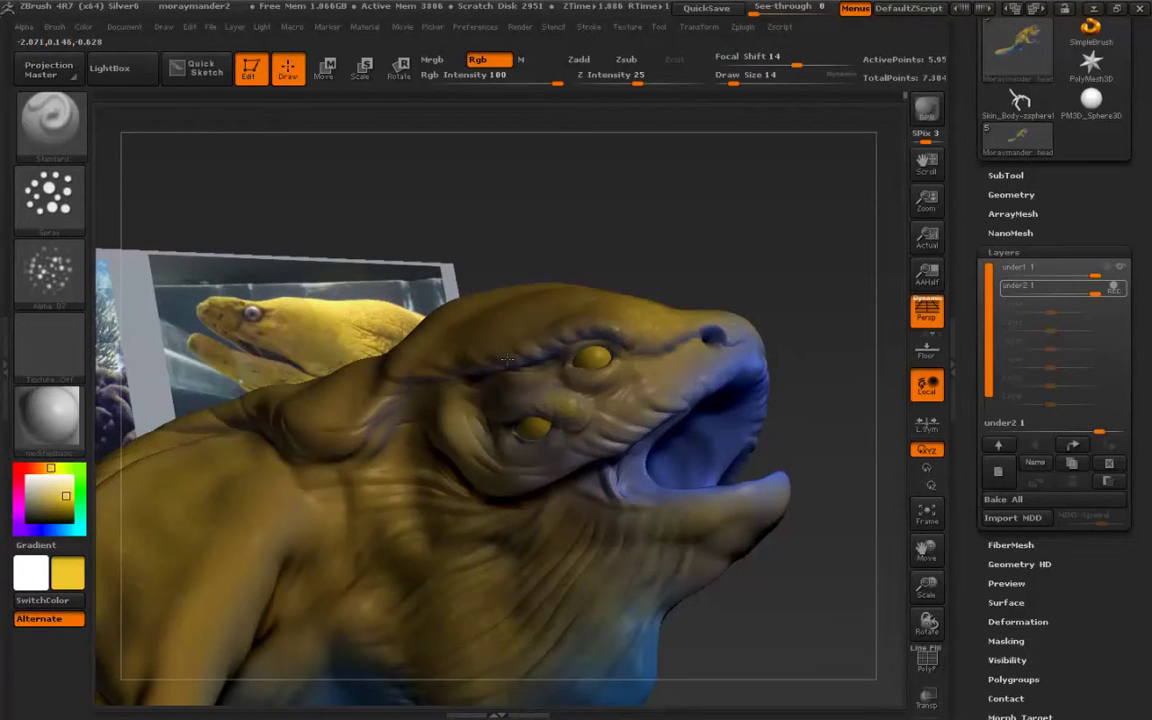
drag(549, 396, 528, 373)
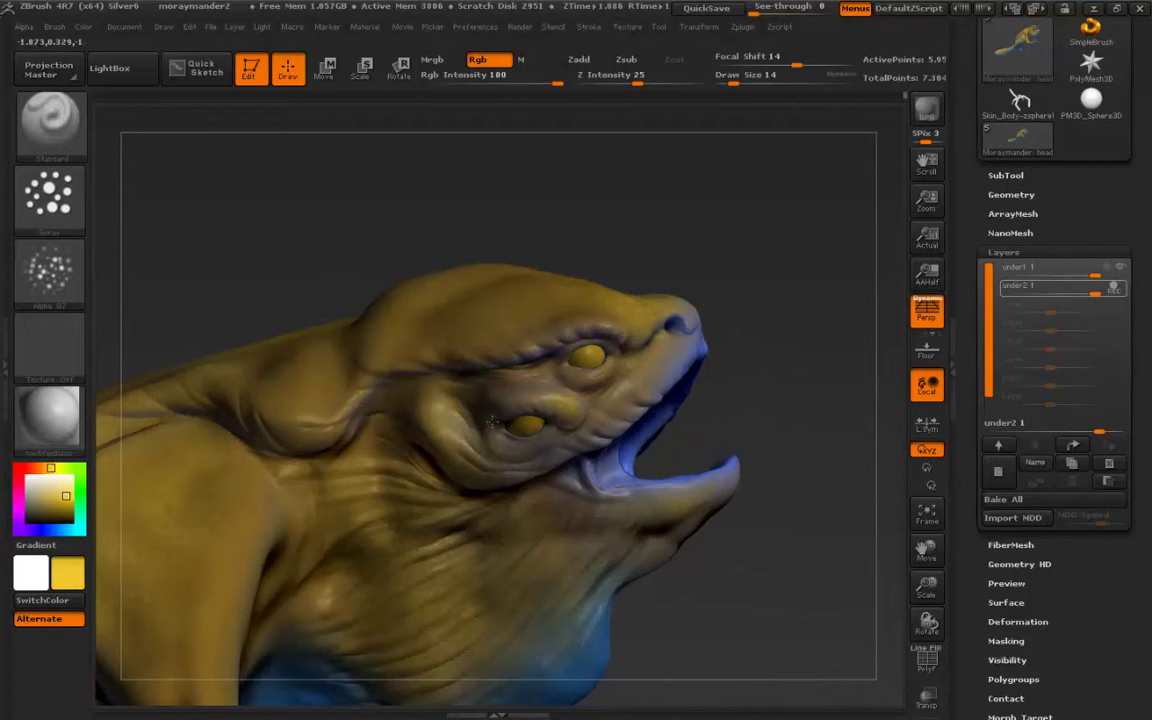
right_drag(522, 427, 542, 453)
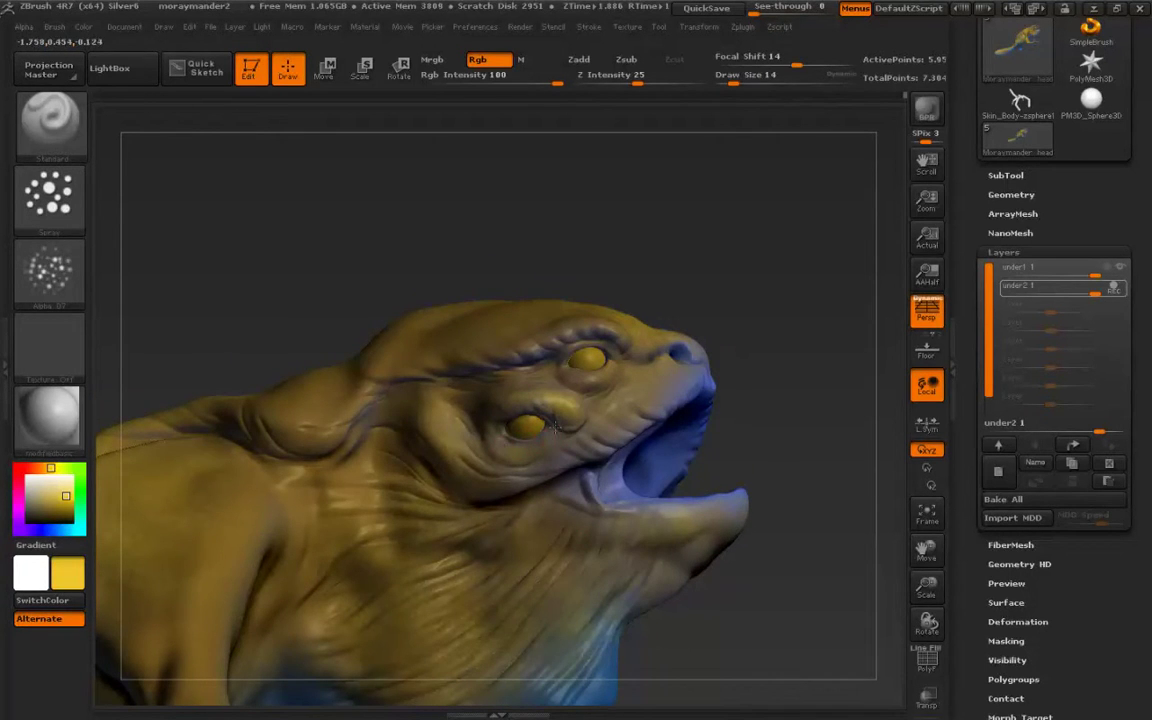
drag(612, 368, 602, 380)
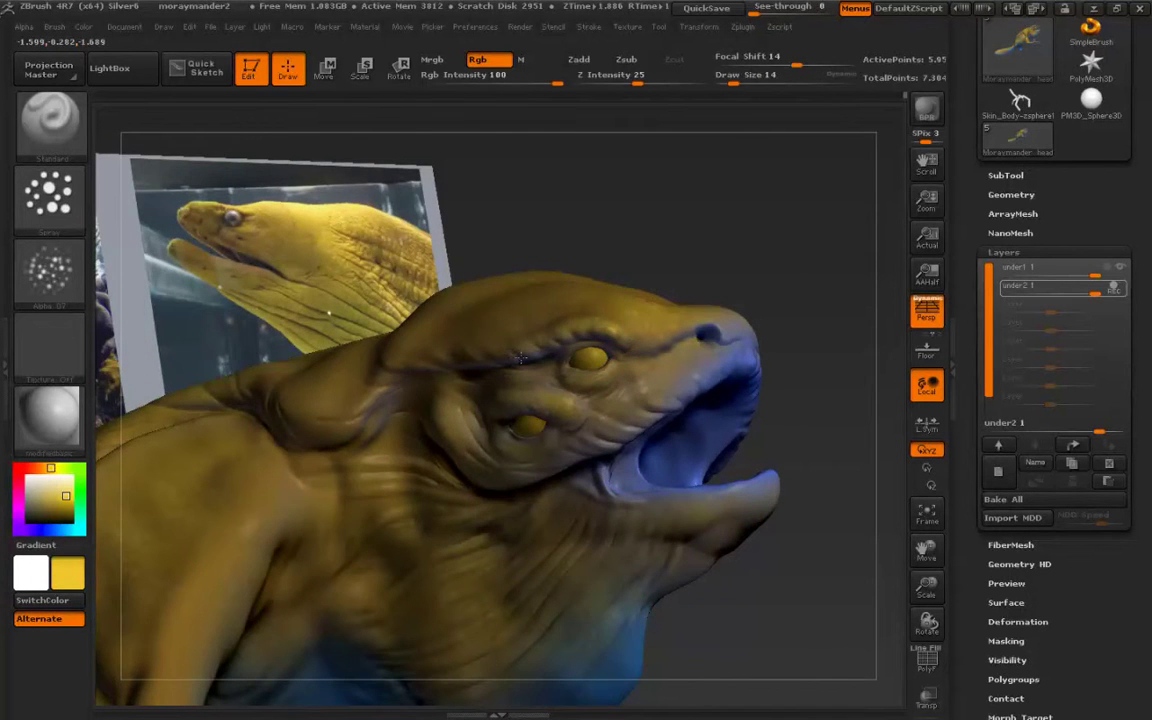
Spray fine yellow mottling on the brow and the top of the head above the eye.
alt+right_drag(507, 360, 392, 405)
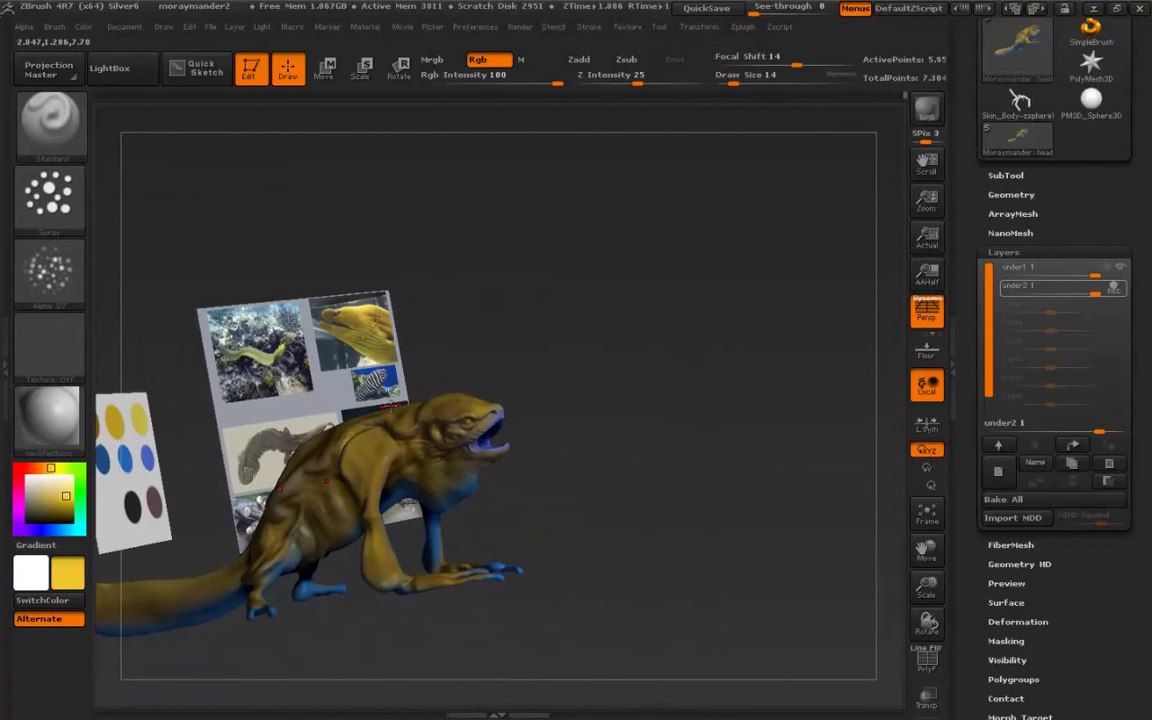
ctrl+right_drag(463, 420, 456, 532)
mouse_move(455, 530)
mouse_down()
mouse_move(487, 508)
mouse_move(448, 498)
mouse_up()
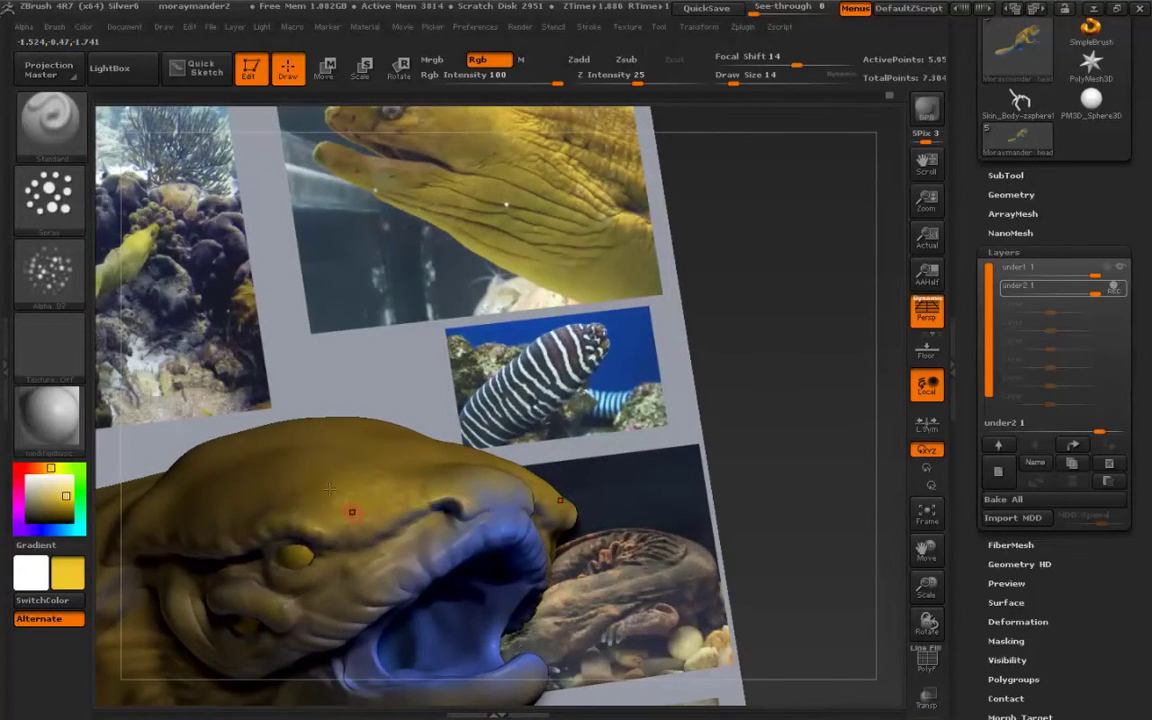
Sample the lightest yellow from the reference palette, enlarge the draw size to 51 and spray it over the shoulder and upper arm.
mouse_move(330, 489)
ctrl+right_down()
mouse_move(152, 424)
mouse_move(275, 350)
mouse_move(335, 348)
mouse_move(325, 310)
ctrl+right_up()
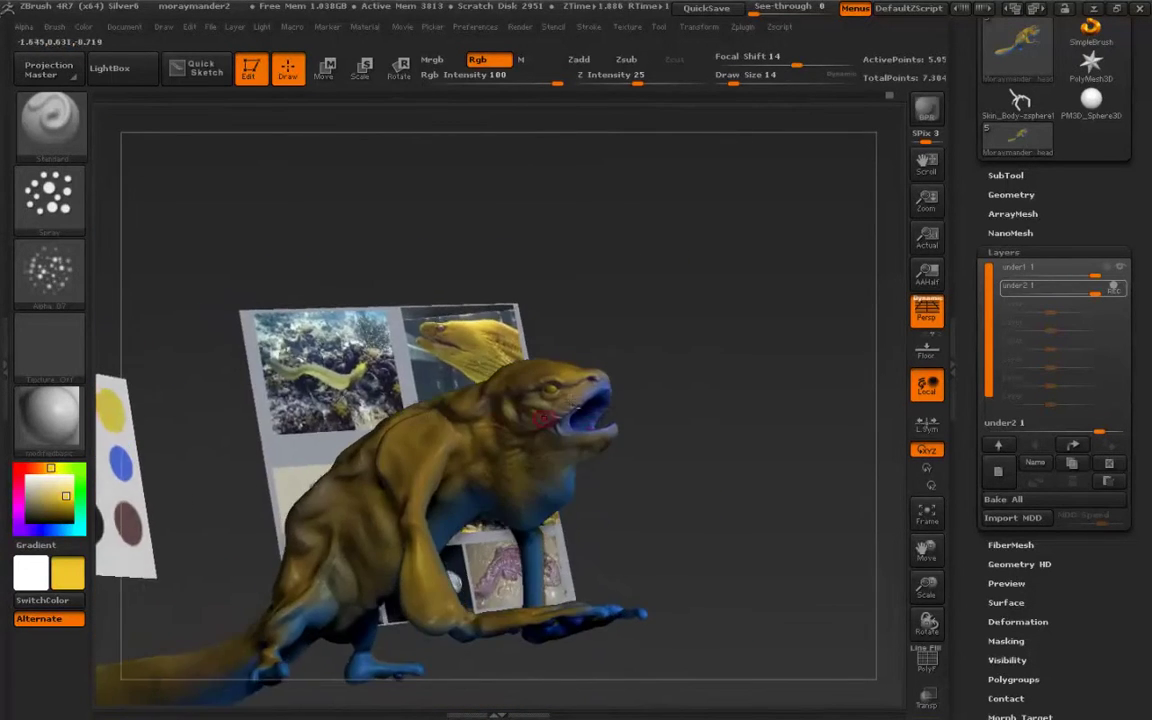
alt+right_drag(573, 403, 566, 487)
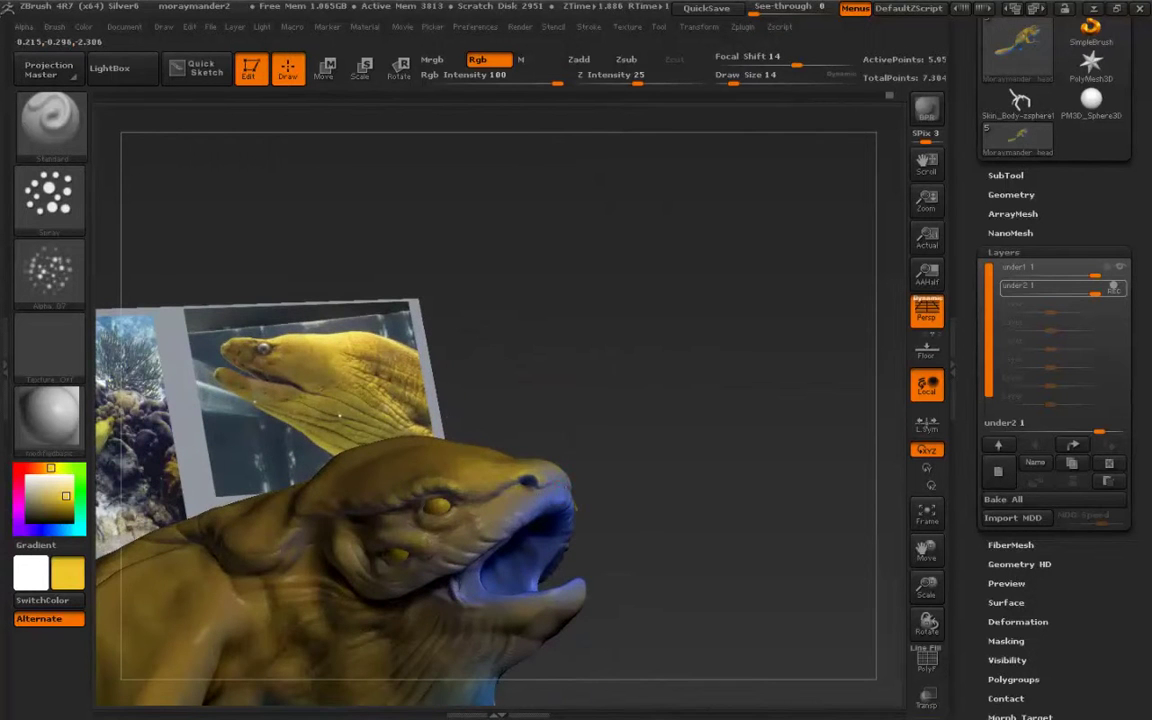
right_drag(422, 530, 486, 352)
alt+right_drag(340, 487, 360, 445)
right_drag(233, 404, 212, 398)
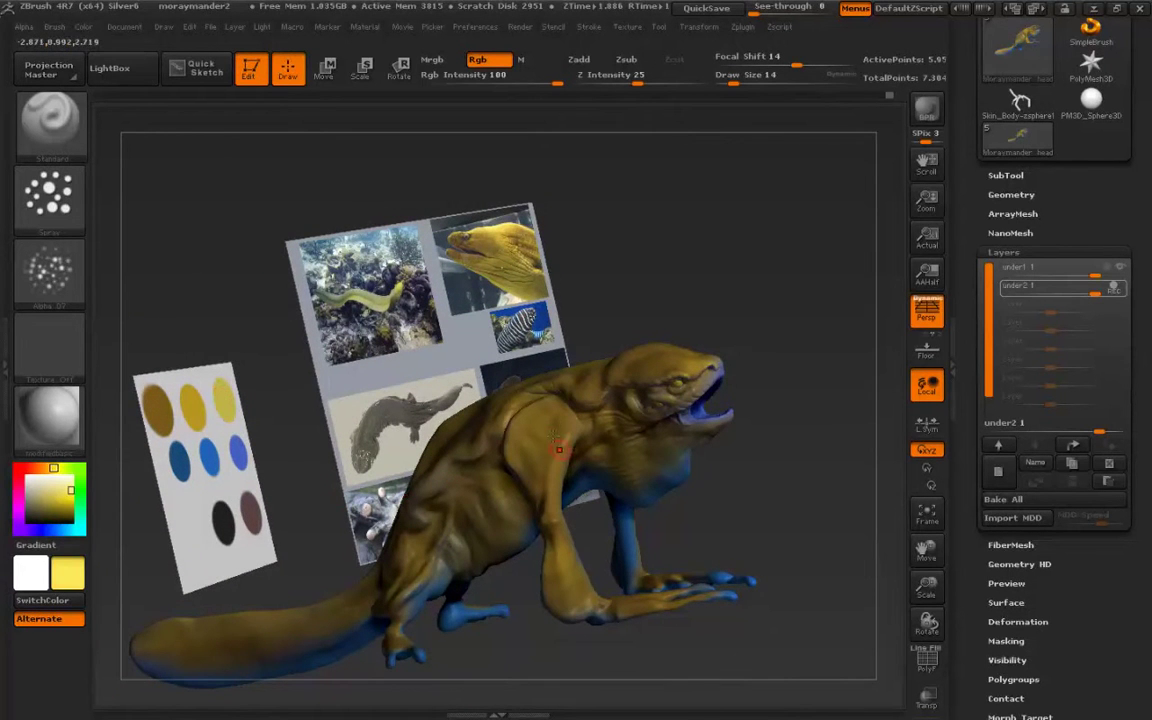
mouse_move(503, 405)
mouse_down()
mouse_move(490, 472)
mouse_move(438, 481)
mouse_move(458, 472)
mouse_up()
key(s)
right_drag(458, 470, 435, 437)
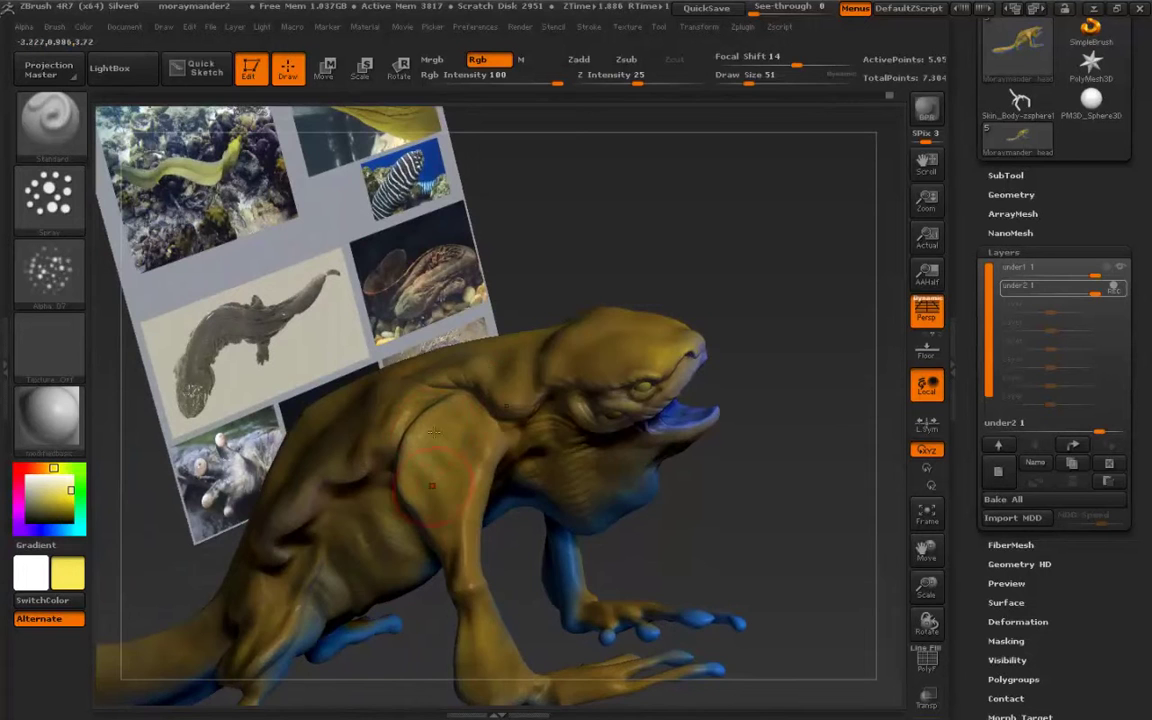
Spray light yellow over the elbow and forearm, reducing the draw size to 34.
drag(432, 556, 428, 543)
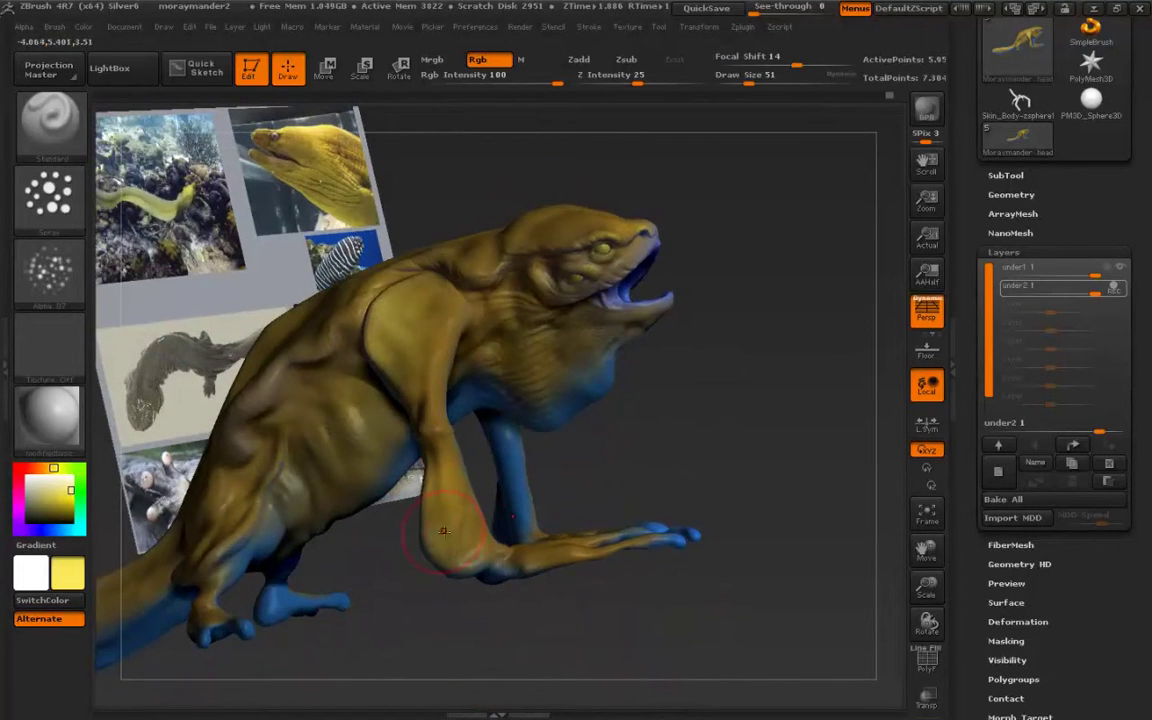
key(s)
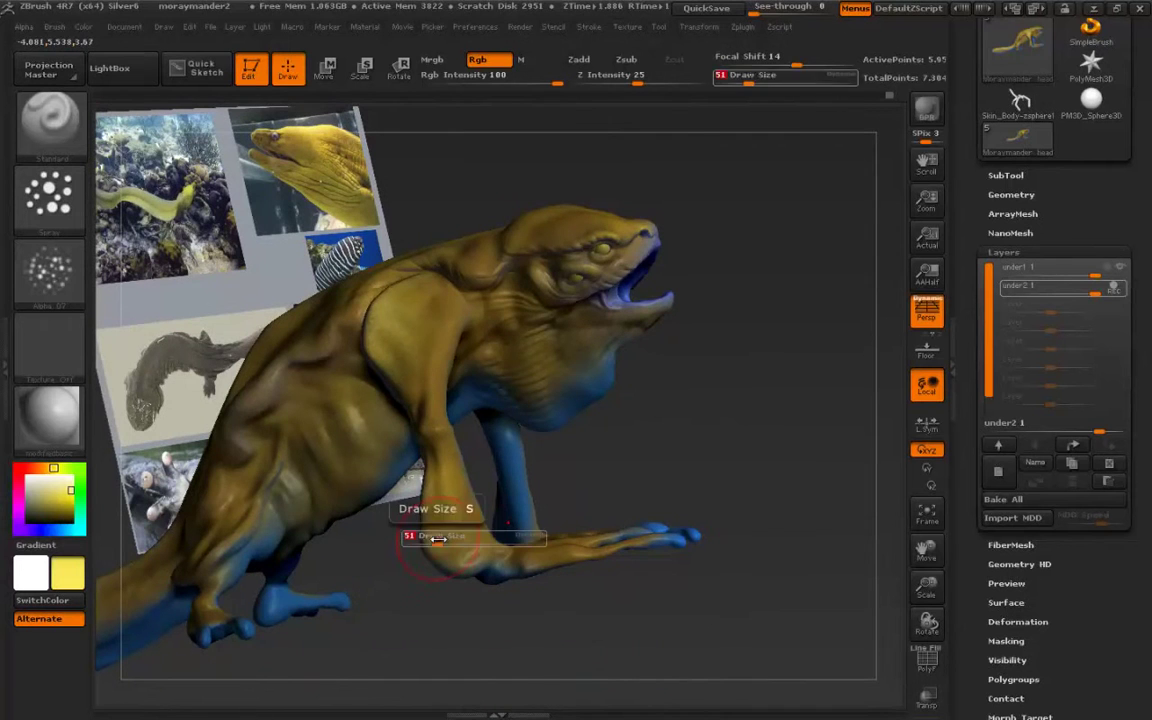
click(430, 541)
mouse_move(437, 513)
mouse_down()
mouse_move(444, 558)
mouse_move(432, 534)
mouse_up()
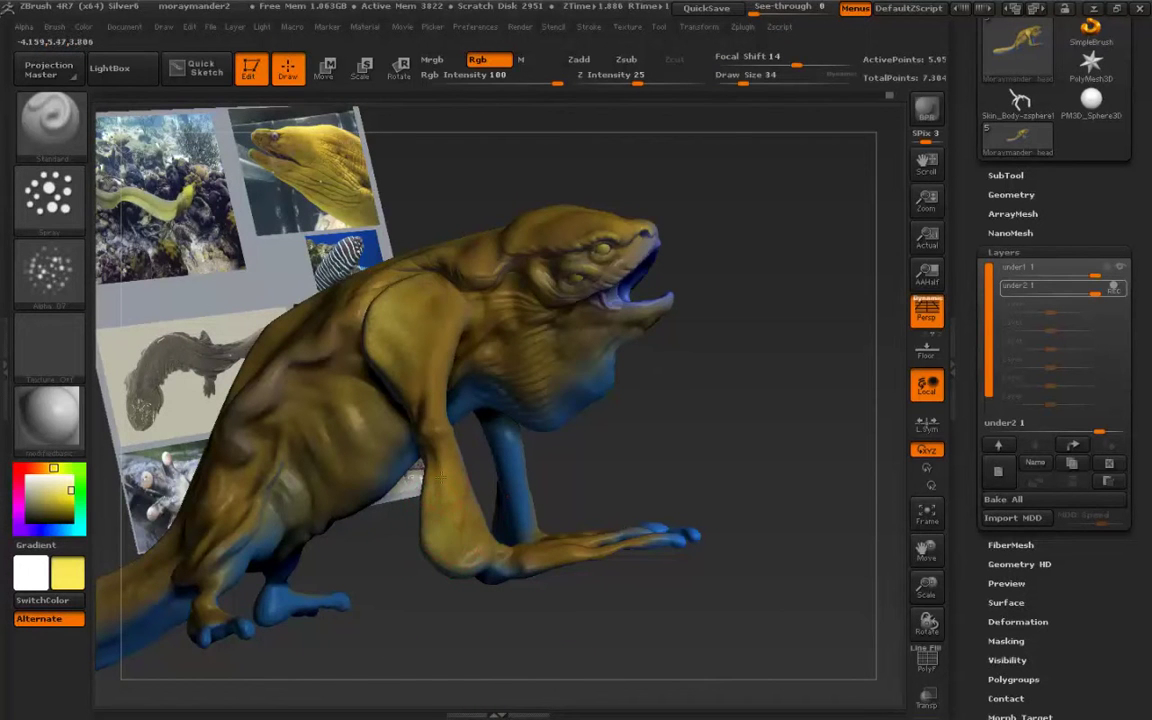
Spray light yellow mottling over the neck, the shoulder folds and the upper back.
mouse_move(442, 427)
right_down()
mouse_move(455, 360)
mouse_move(450, 420)
mouse_move(465, 460)
mouse_move(476, 408)
mouse_move(519, 493)
right_up()
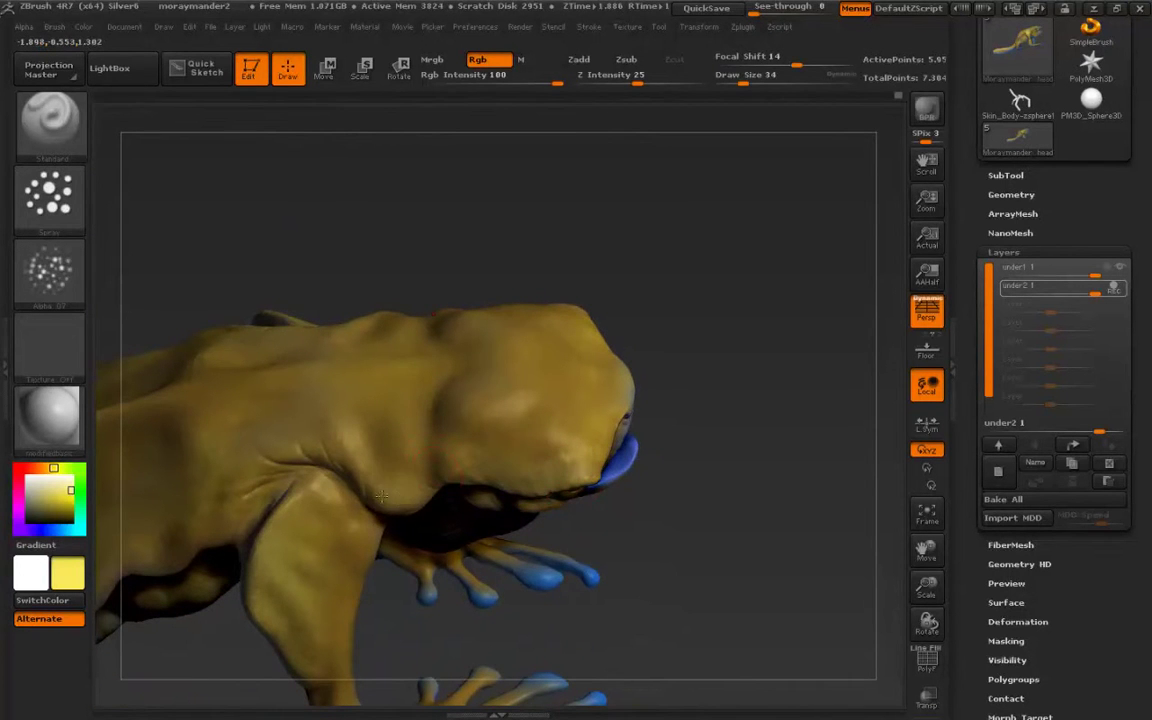
alt+right_drag(304, 450, 440, 500)
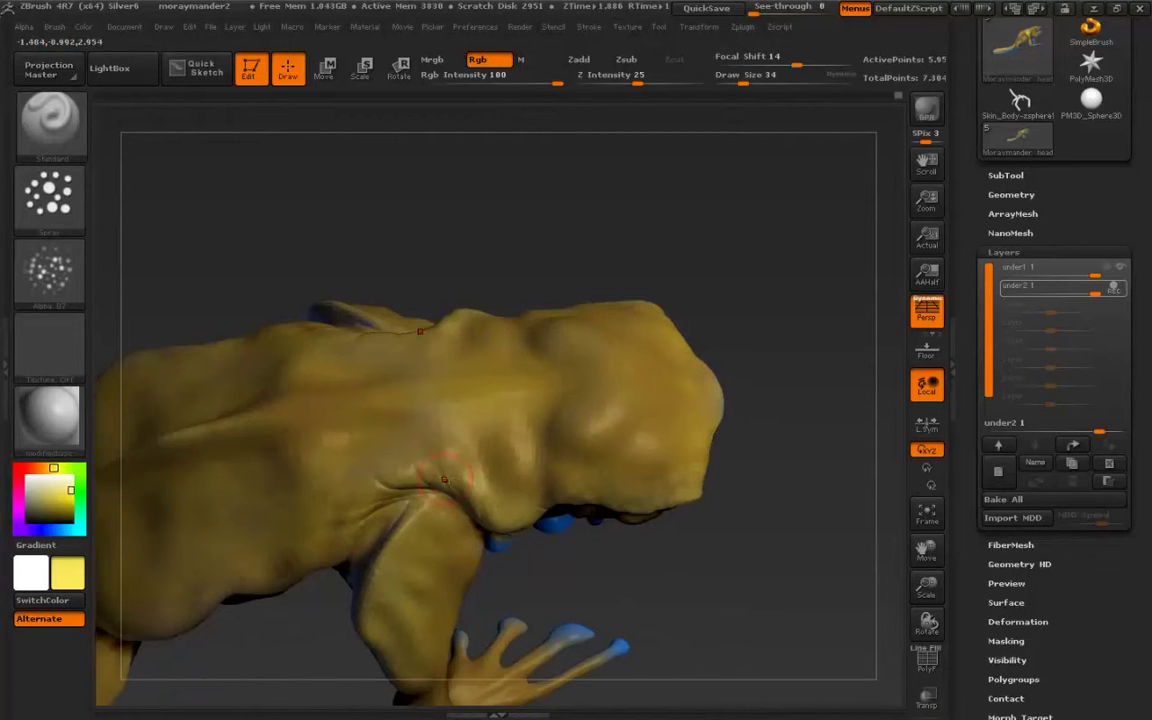
drag(352, 434, 386, 540)
mouse_move(386, 530)
alt+right_down()
mouse_move(500, 492)
mouse_move(490, 420)
alt+right_up()
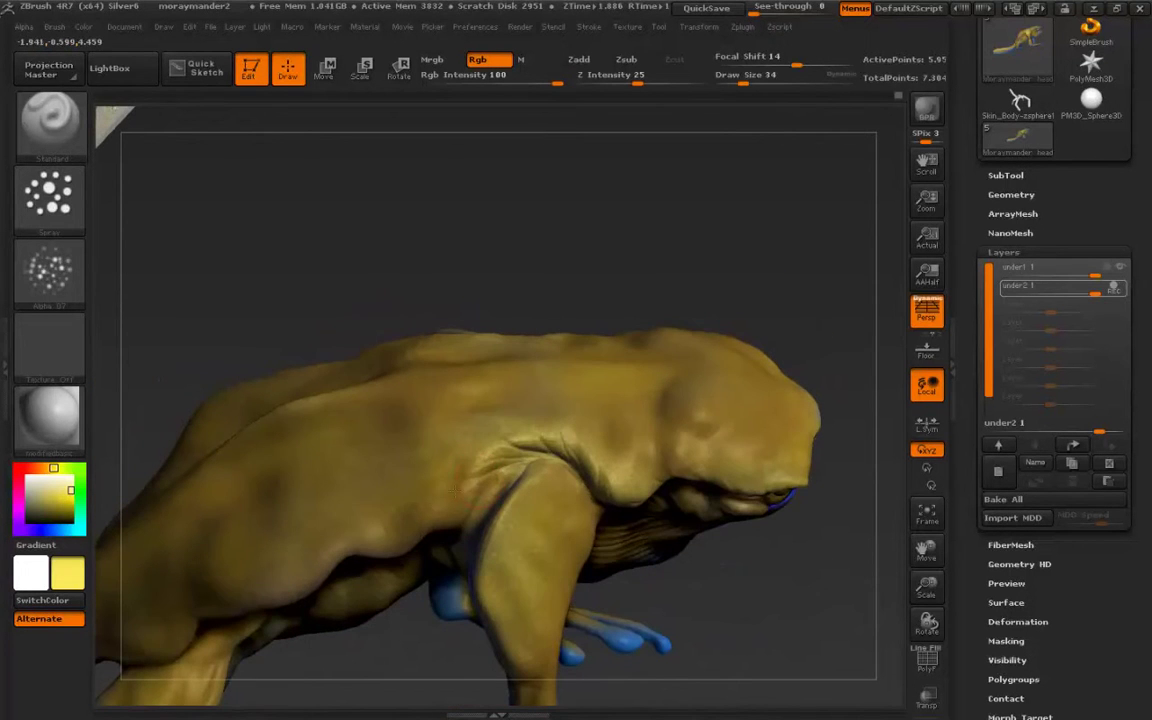
Spray light yellow along the flank's wavy skin fold and back towards the hip.
mouse_move(406, 444)
mouse_down()
mouse_move(384, 528)
mouse_move(376, 497)
mouse_up()
drag(350, 438, 242, 488)
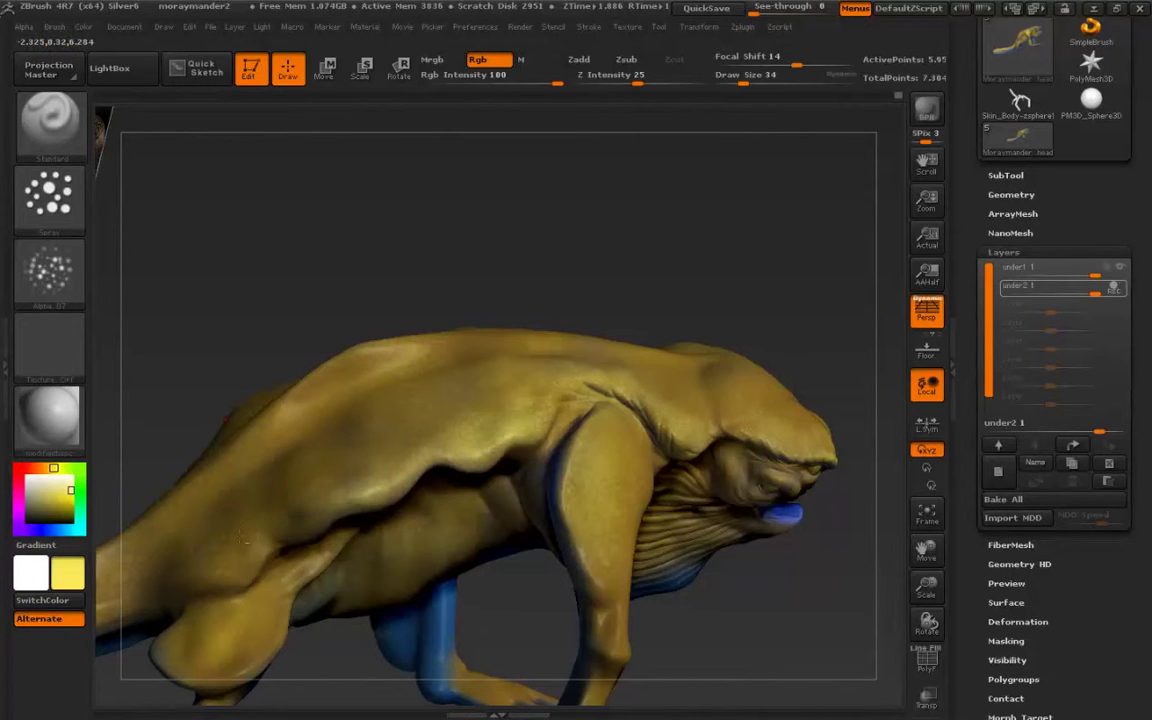
alt+right_drag(295, 506, 404, 461)
drag(404, 462, 465, 400)
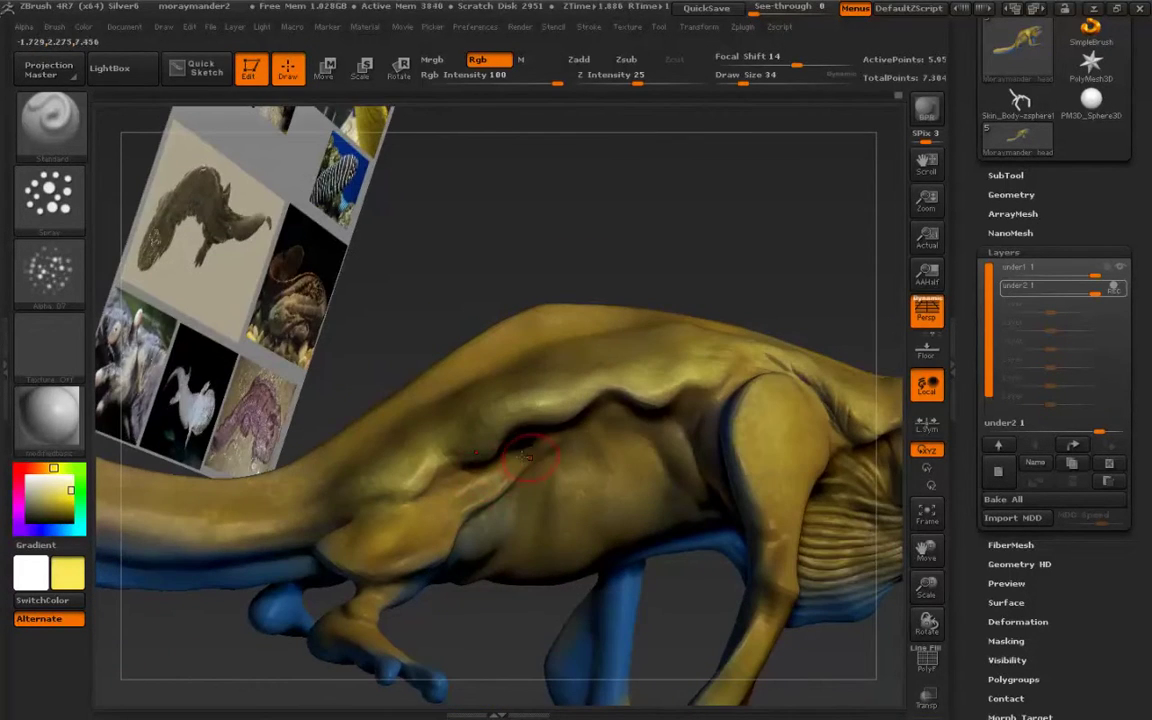
Reduce the draw size to 19 and spray light yellow highlights on the flank ridge, hip fold and thigh.
key(s)
drag(509, 456, 503, 456)
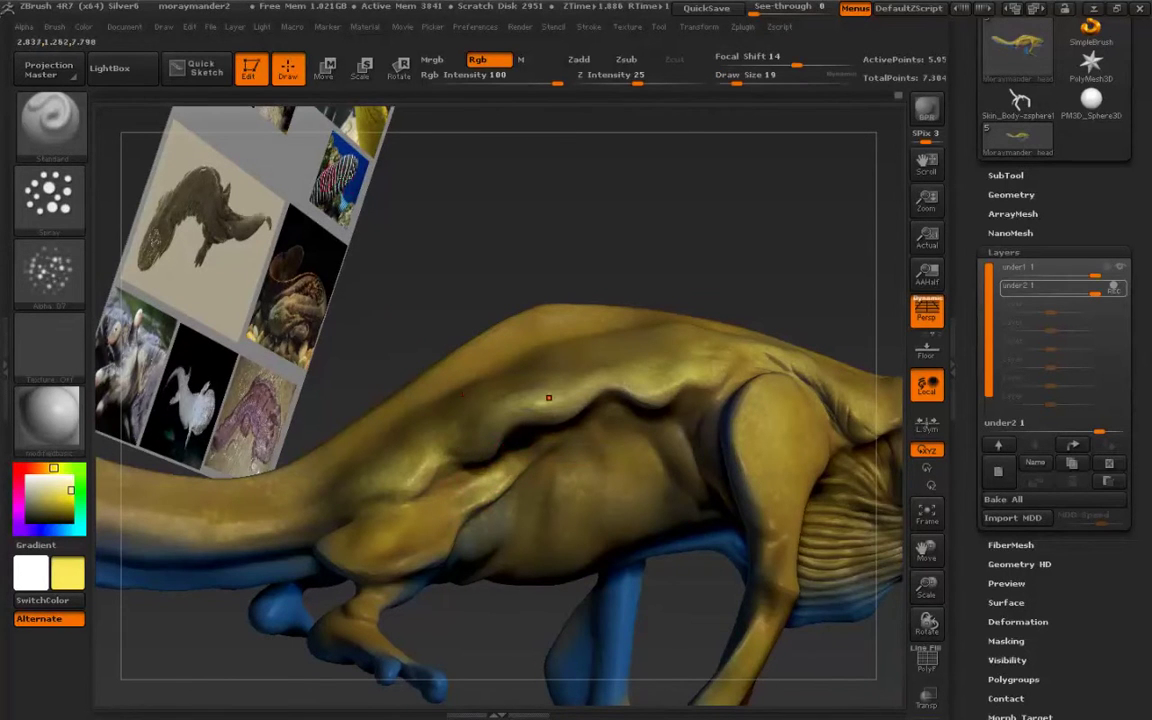
right_drag(428, 422, 515, 456)
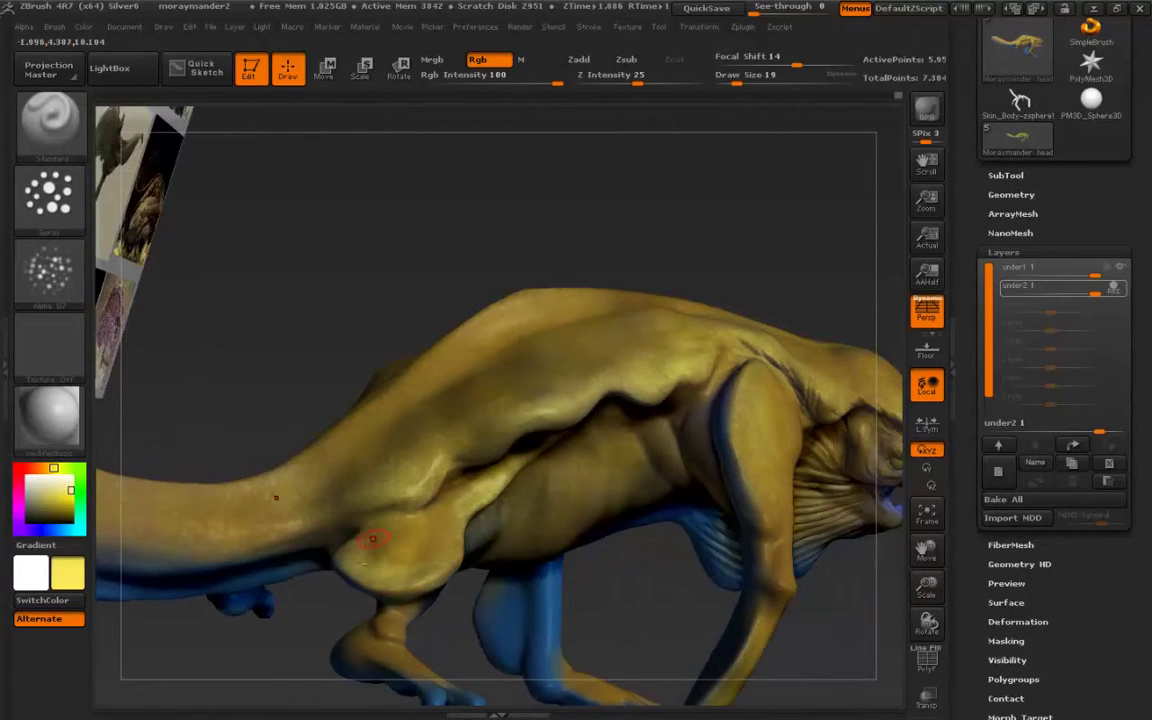
right_drag(373, 540, 395, 440)
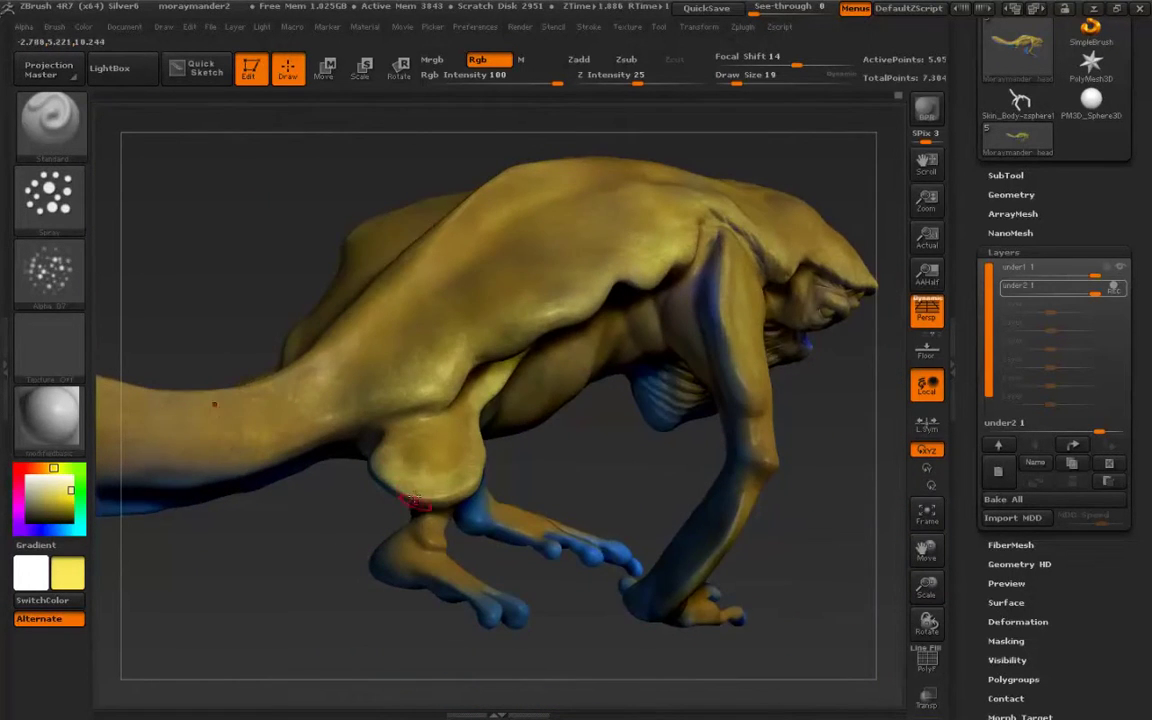
right_drag(419, 506, 386, 515)
drag(436, 518, 470, 437)
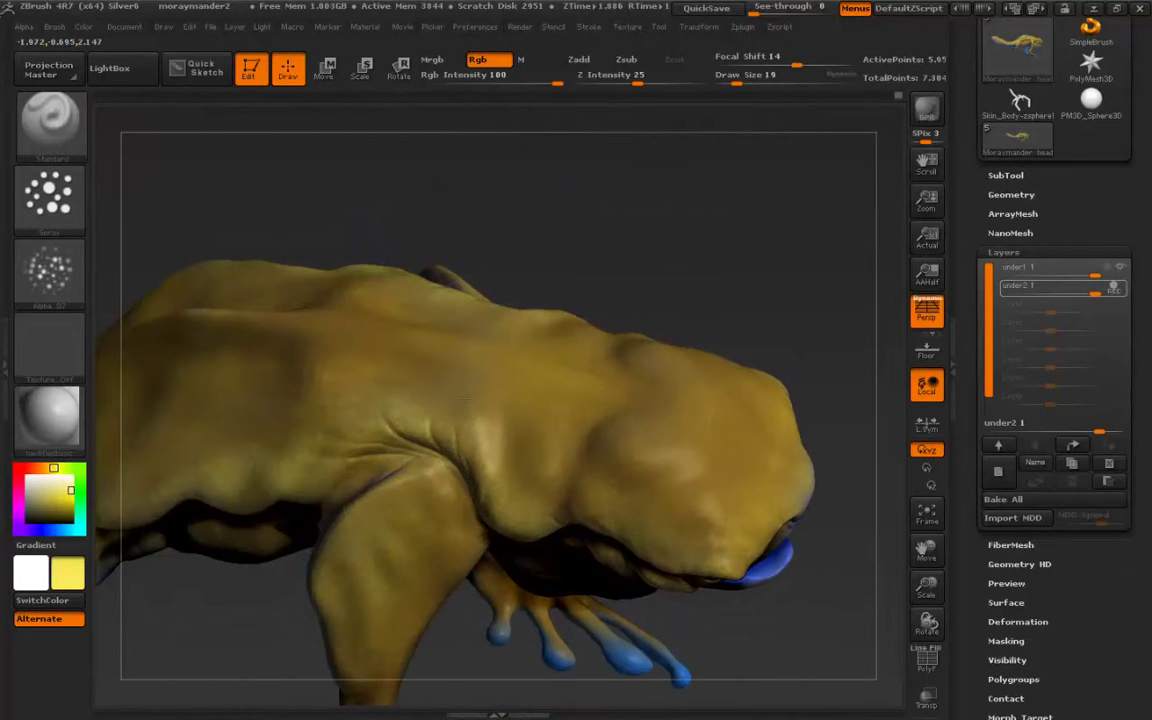
Spray fine light yellow highlights on the skin folds behind the head and above the shoulder.
ctrl+right_drag(434, 415, 563, 545)
drag(563, 543, 562, 520)
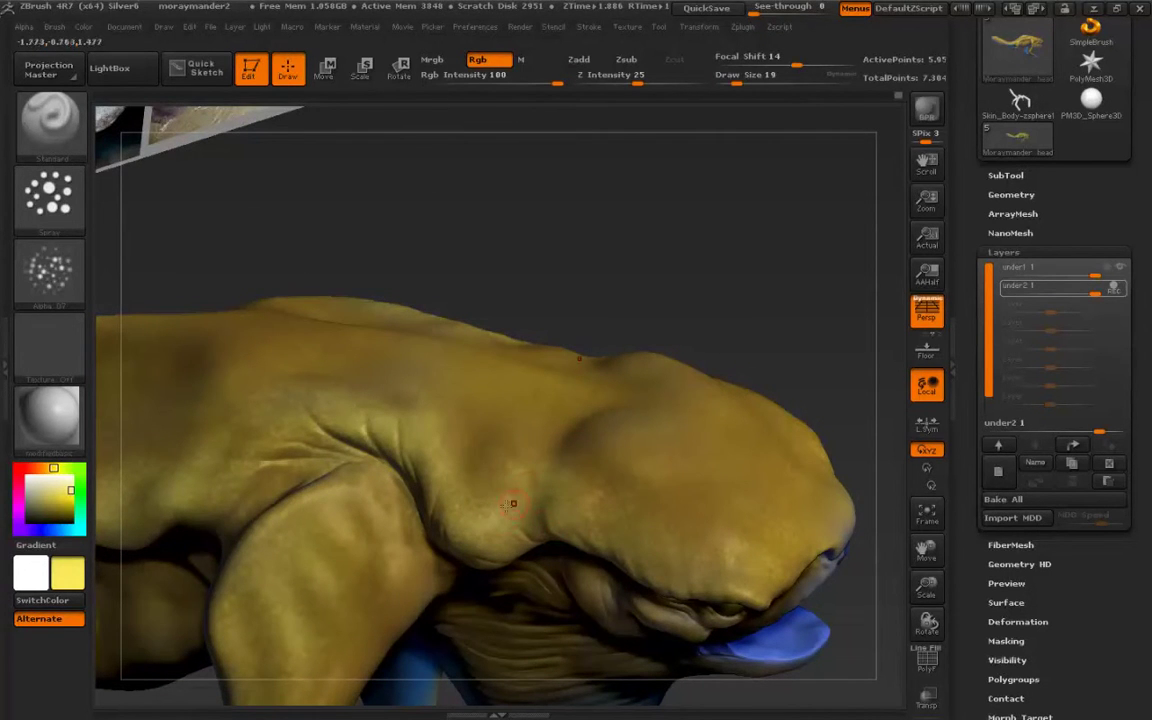
ctrl+right_drag(517, 488, 265, 468)
ctrl+right_drag(330, 420, 430, 510)
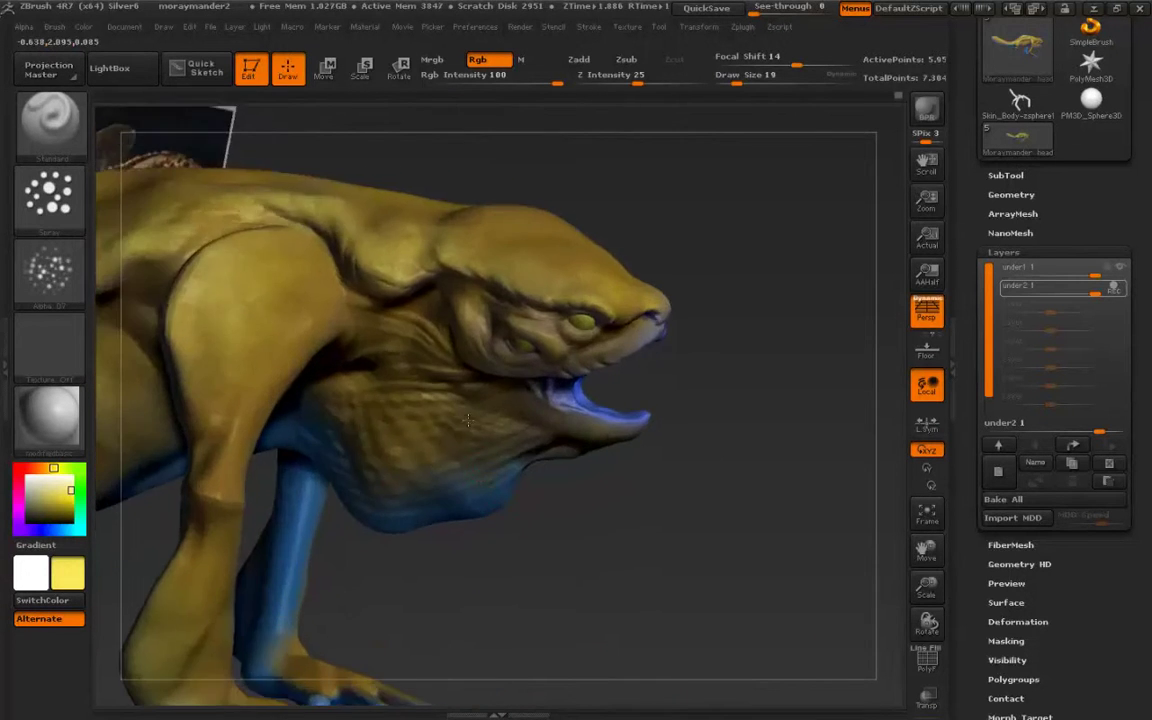
Enlarge the draw size to 62 and spray light yellow over the blue skin under the chin.
right_drag(540, 430, 471, 429)
mouse_move(470, 405)
mouse_down()
mouse_move(475, 480)
mouse_move(497, 505)
mouse_up()
key(s)
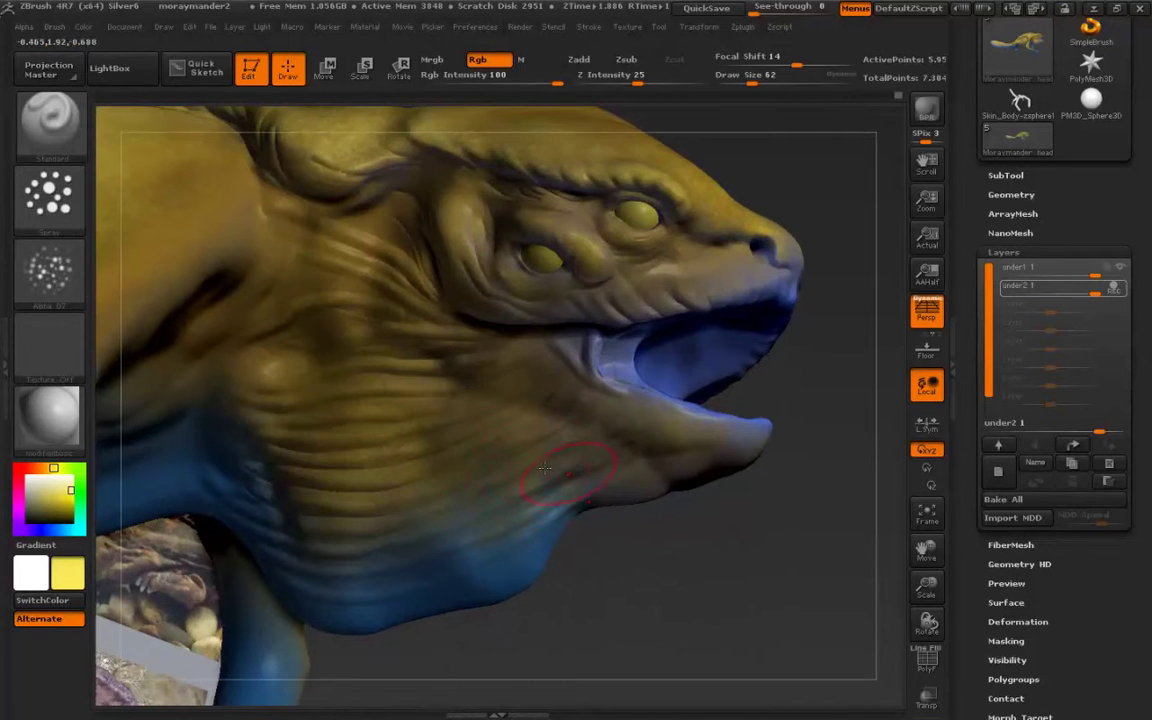
drag(549, 538, 465, 577)
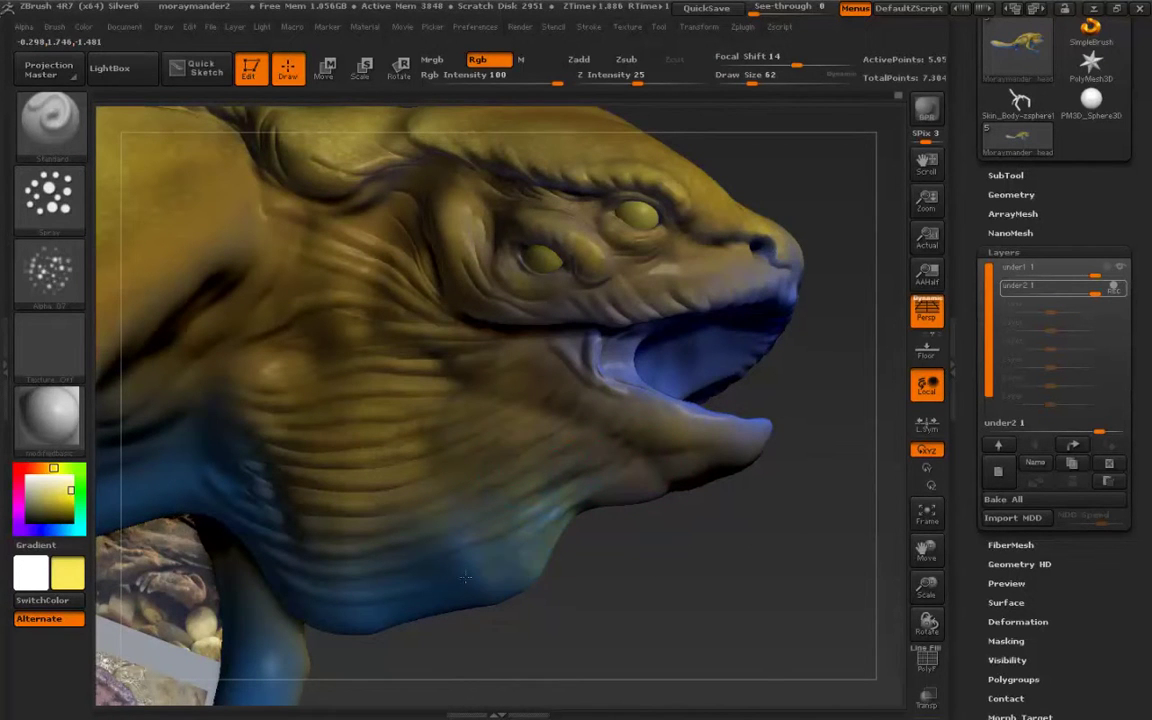
drag(610, 465, 456, 597)
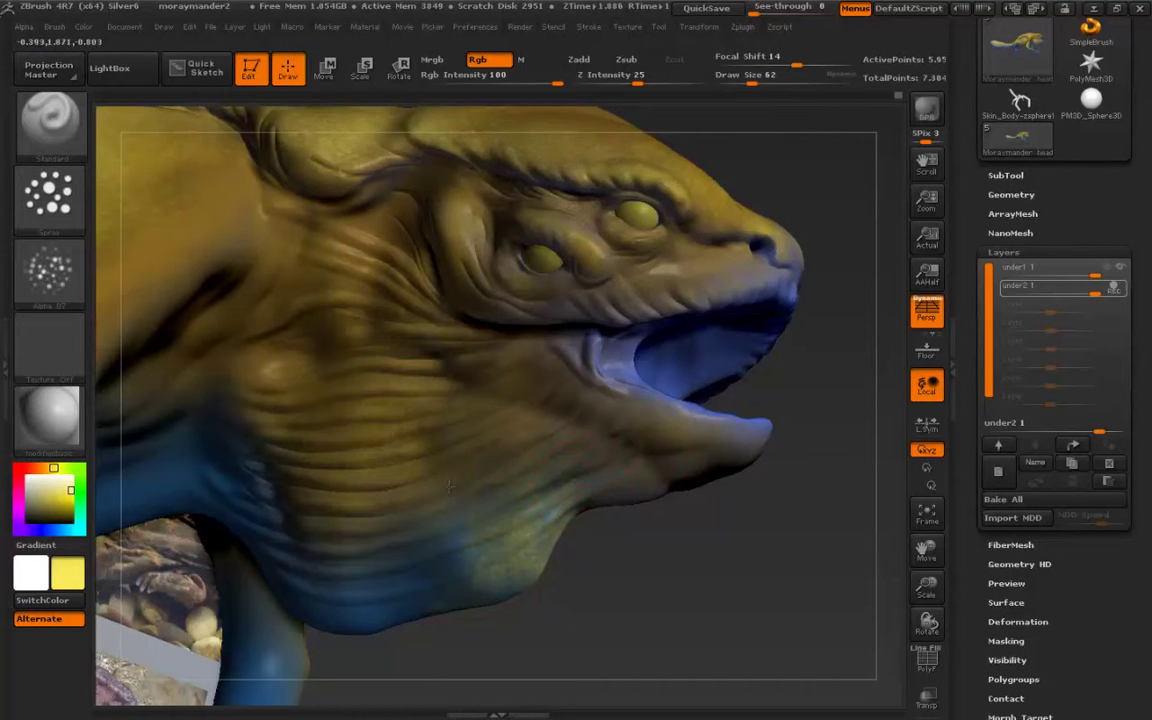
Extend the light yellow spray across the wrinkled throat pouch, blending it into the blue at its lower edge.
drag(626, 483, 461, 443)
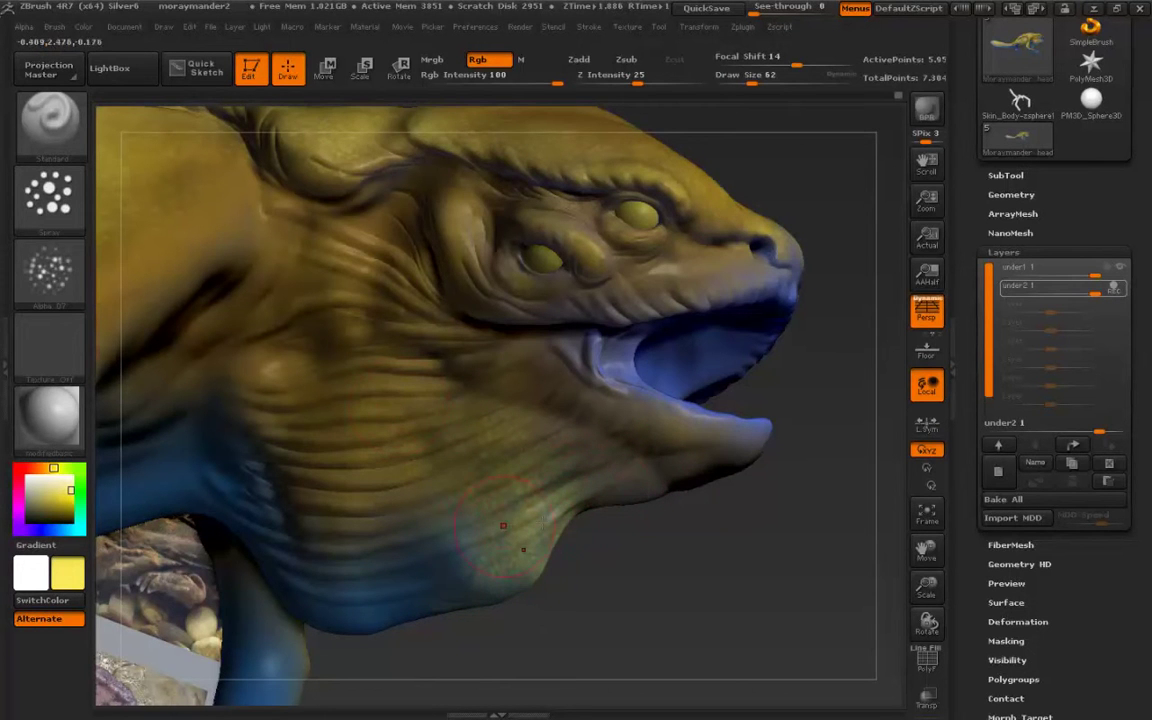
drag(503, 525, 438, 520)
mouse_move(392, 645)
mouse_down()
mouse_move(476, 525)
mouse_move(501, 537)
mouse_up()
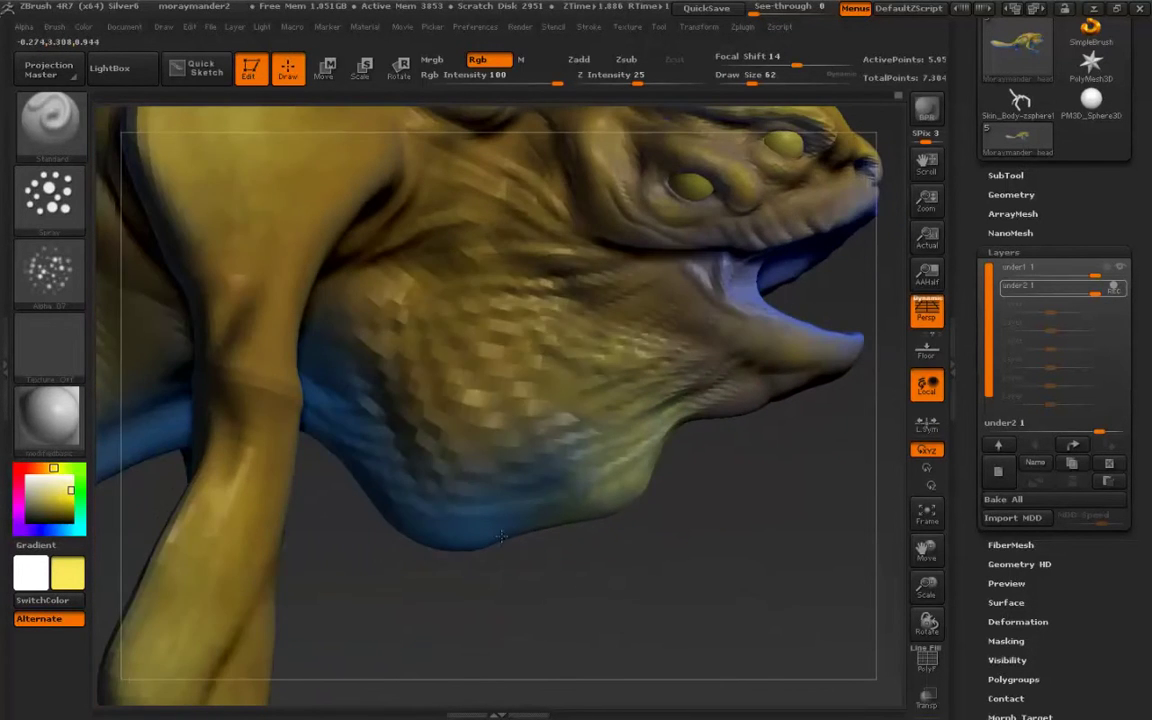
mouse_move(607, 487)
mouse_down()
mouse_move(478, 468)
mouse_move(560, 508)
mouse_move(425, 535)
mouse_up()
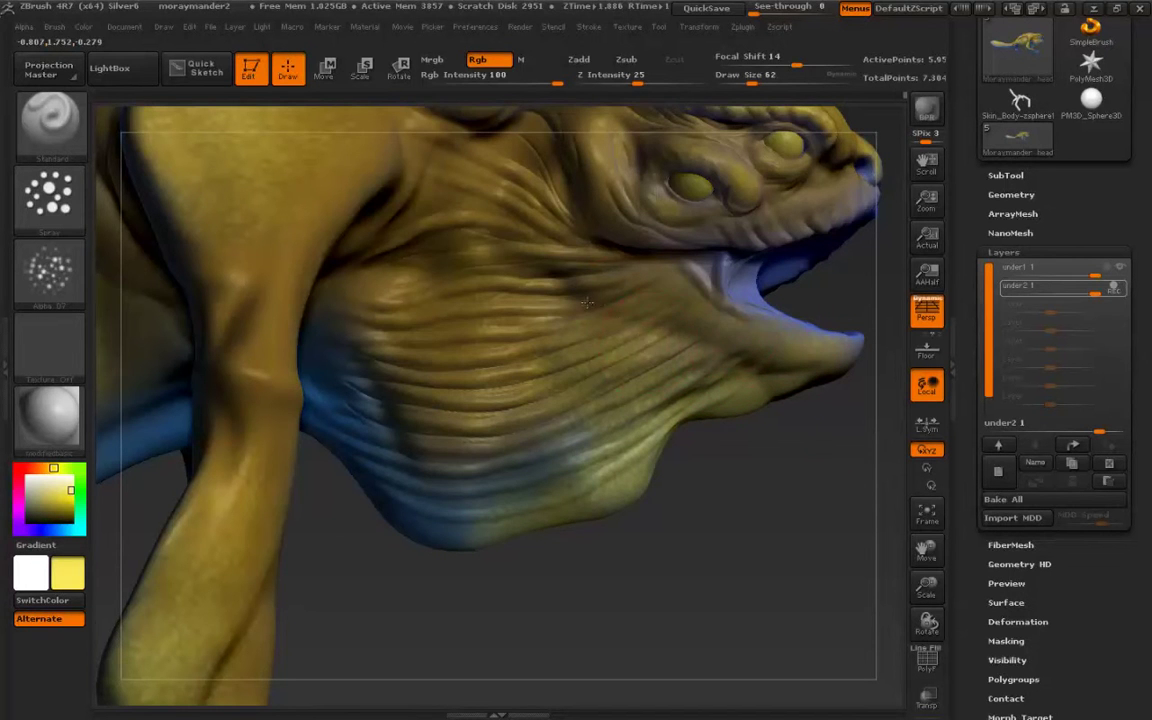
alt+drag(640, 590, 515, 580)
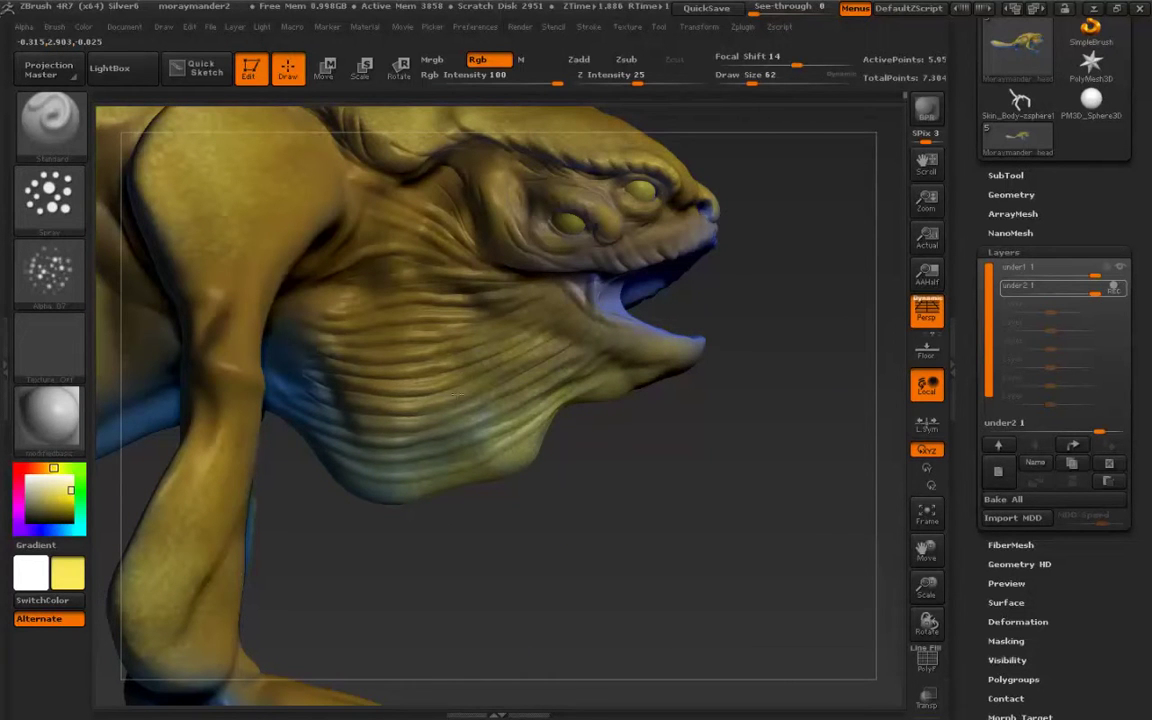
Change the paint colour to a pale pink for the undersides of the hands, checking the reference photos.
ctrl+right_drag(407, 411, 342, 449)
drag(340, 452, 350, 463)
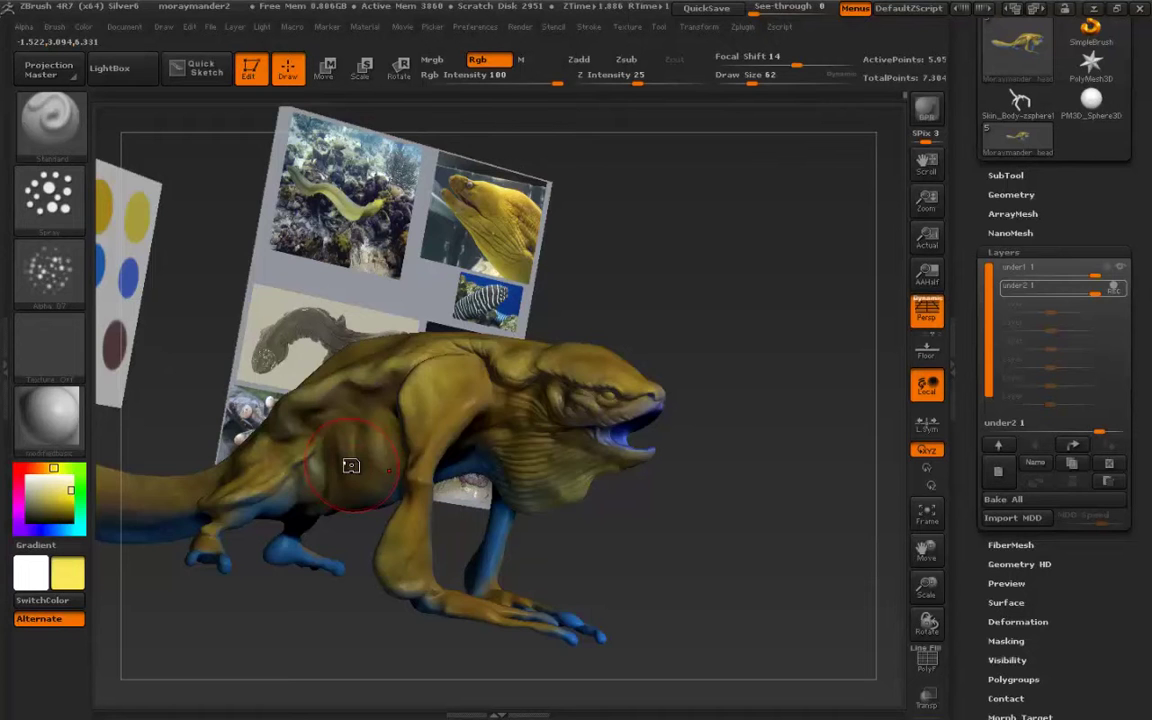
mouse_move(308, 528)
mouse_down()
mouse_move(326, 516)
mouse_move(322, 526)
mouse_move(272, 350)
mouse_move(256, 371)
mouse_move(282, 345)
mouse_move(268, 356)
mouse_up()
alt+drag(600, 465, 372, 430)
drag(470, 482, 350, 350)
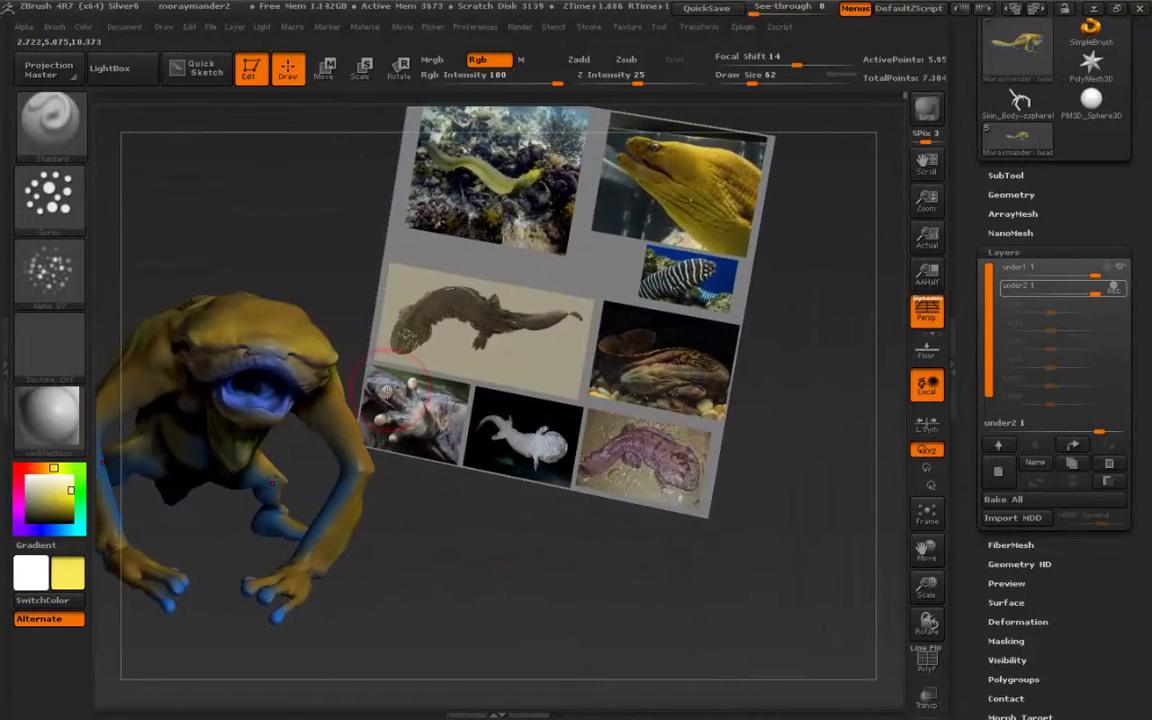
drag(170, 346, 378, 360)
click(18, 502)
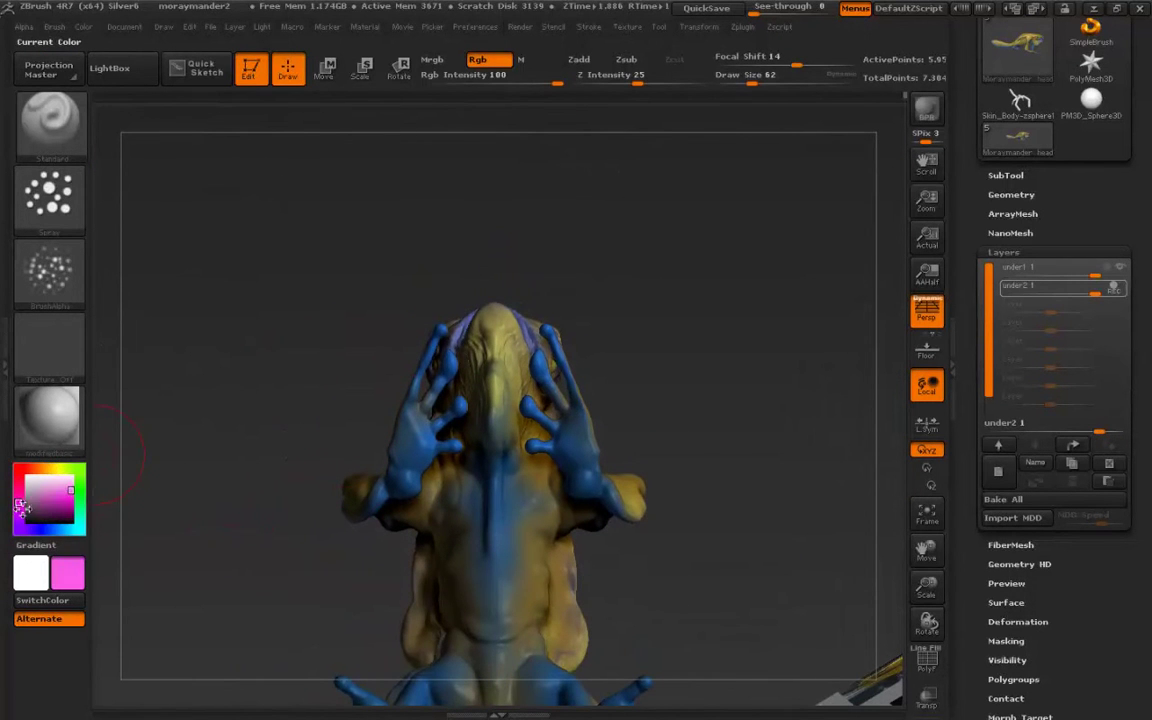
click(40, 485)
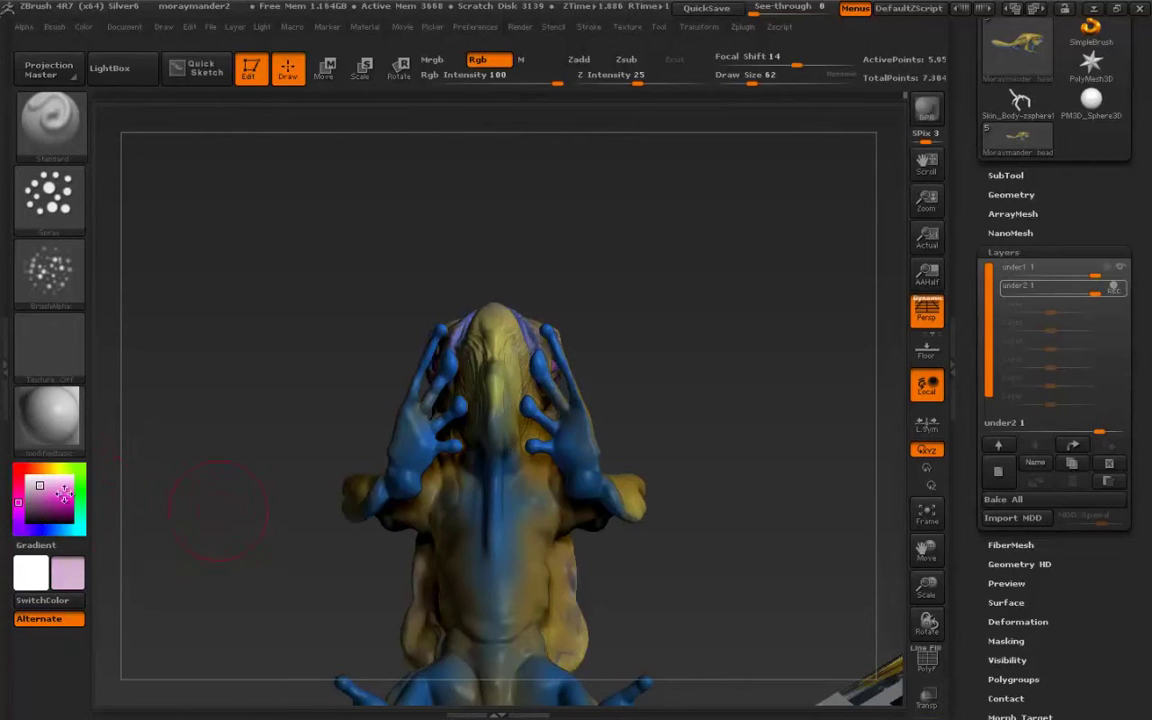
Reduce the draw size to 31 and spray pale pink on the finger pads of both front hands.
ctrl+right_drag(428, 408, 476, 342)
key(s)
drag(477, 342, 467, 342)
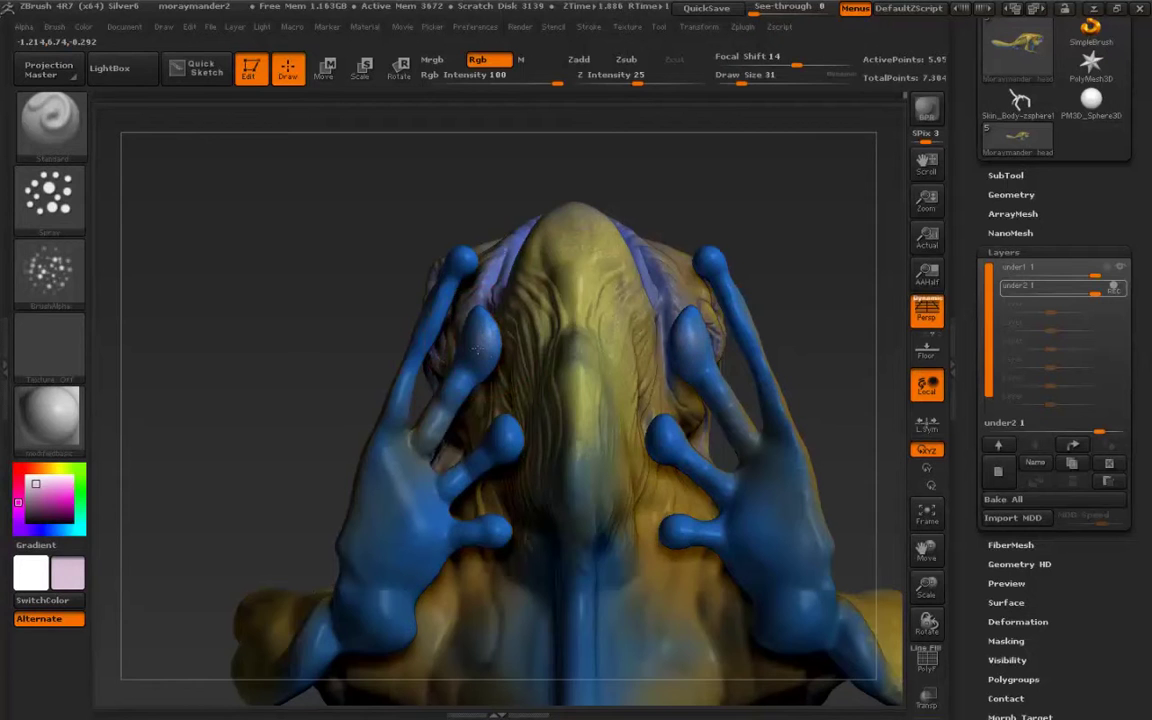
mouse_move(485, 355)
mouse_down()
mouse_move(482, 332)
mouse_move(483, 350)
mouse_up()
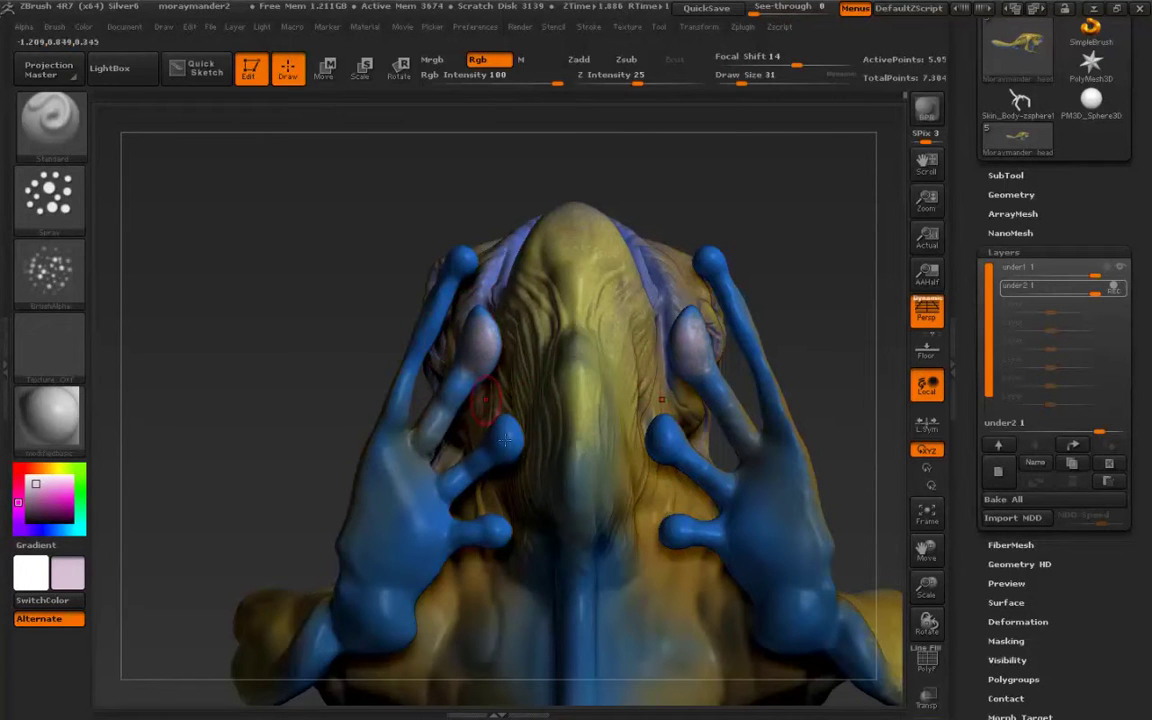
drag(512, 443, 506, 438)
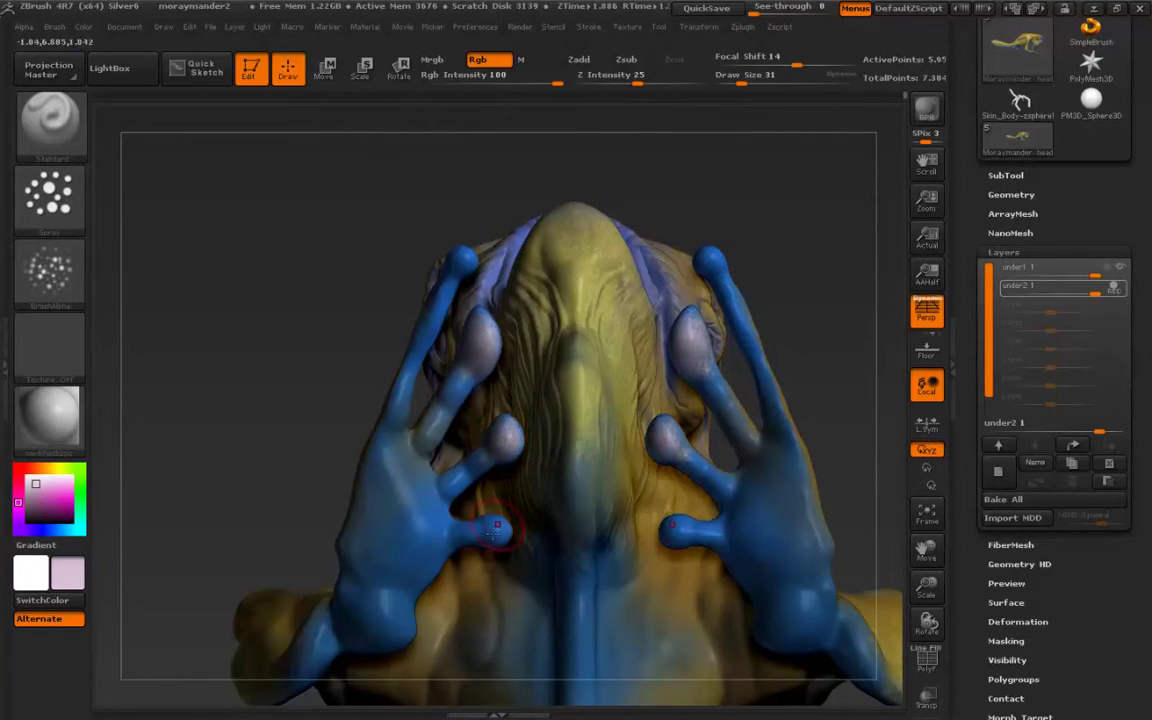
drag(492, 534, 488, 530)
drag(461, 256, 463, 264)
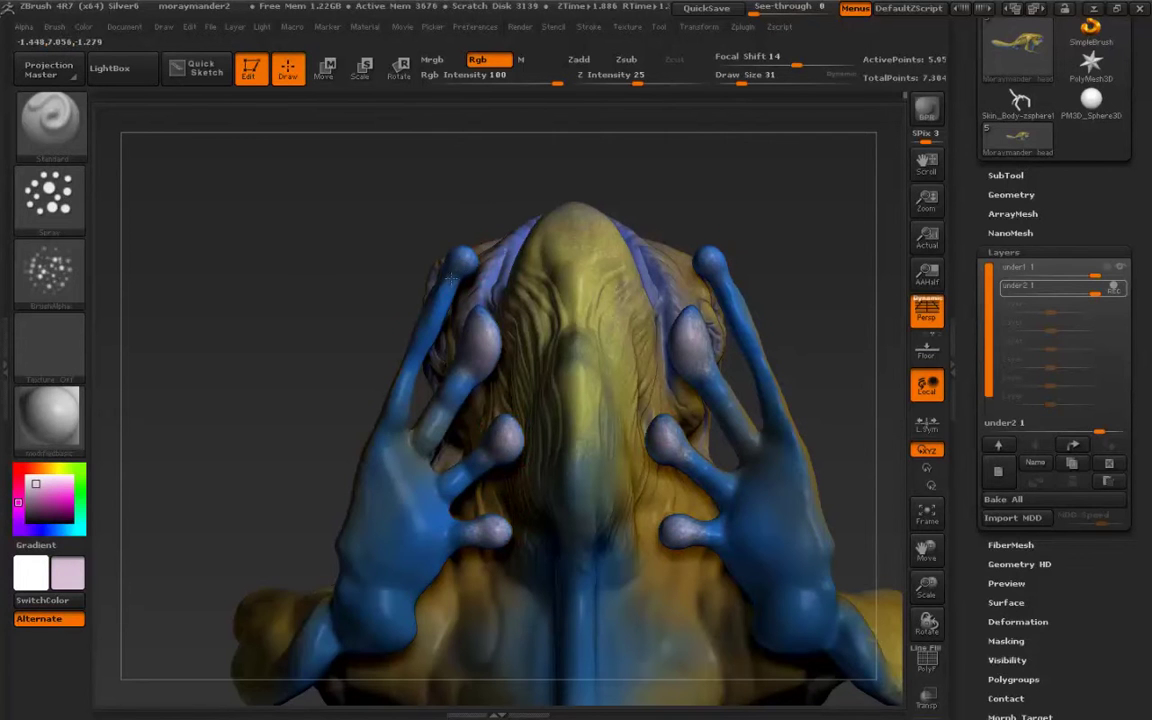
Spray pale pink over the palms, long outer fingers and wrists of both front hands.
mouse_move(393, 505)
mouse_down()
mouse_move(372, 470)
mouse_move(372, 495)
mouse_move(358, 480)
mouse_move(395, 500)
mouse_move(417, 486)
mouse_move(418, 440)
mouse_up()
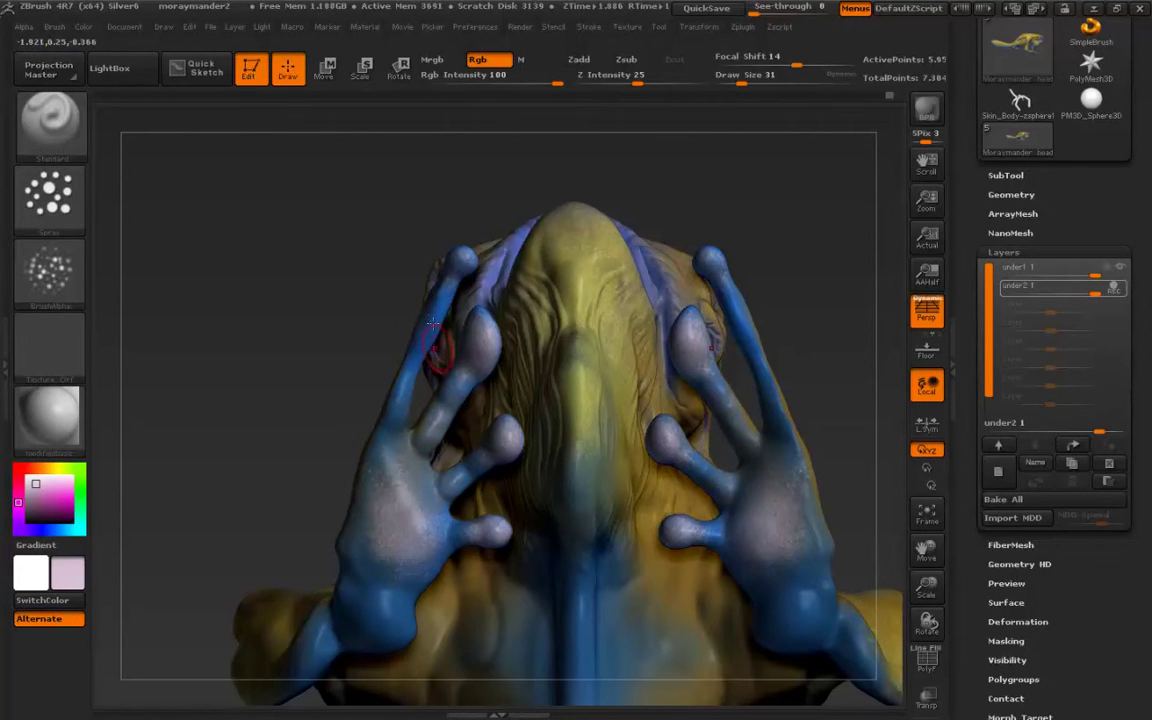
mouse_move(436, 309)
mouse_down()
mouse_move(402, 374)
mouse_move(406, 423)
mouse_up()
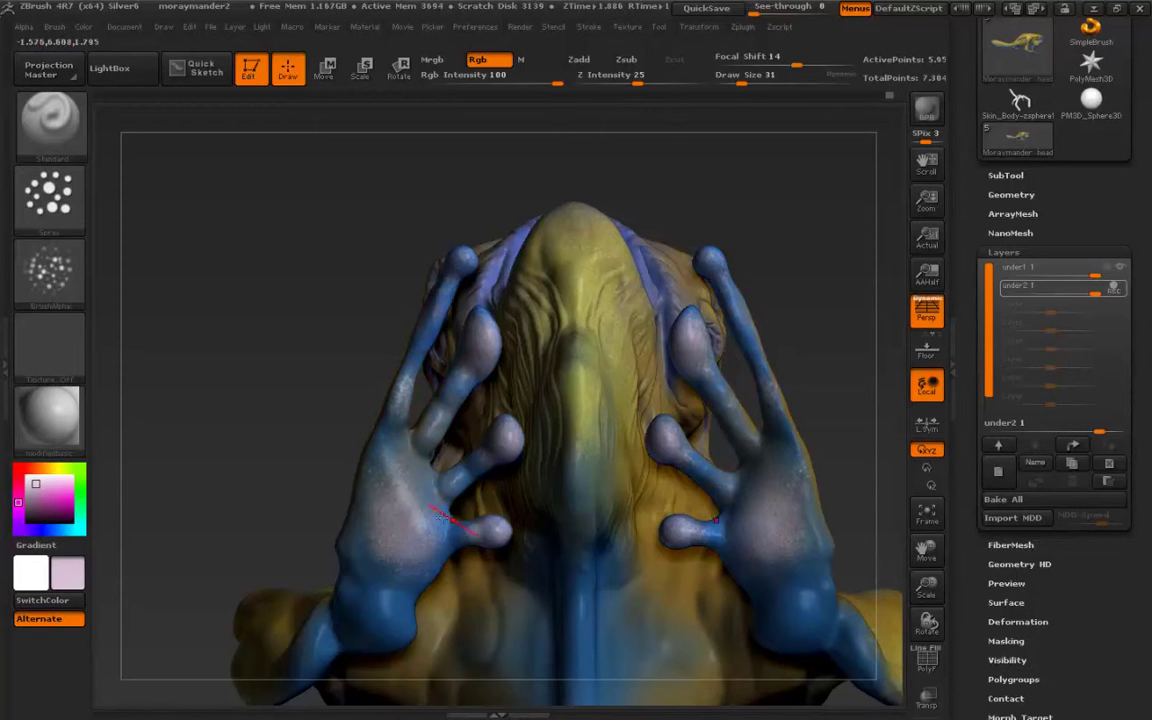
mouse_move(320, 525)
alt+mouse_down()
mouse_move(376, 474)
mouse_move(368, 310)
mouse_move(336, 432)
alt+mouse_up()
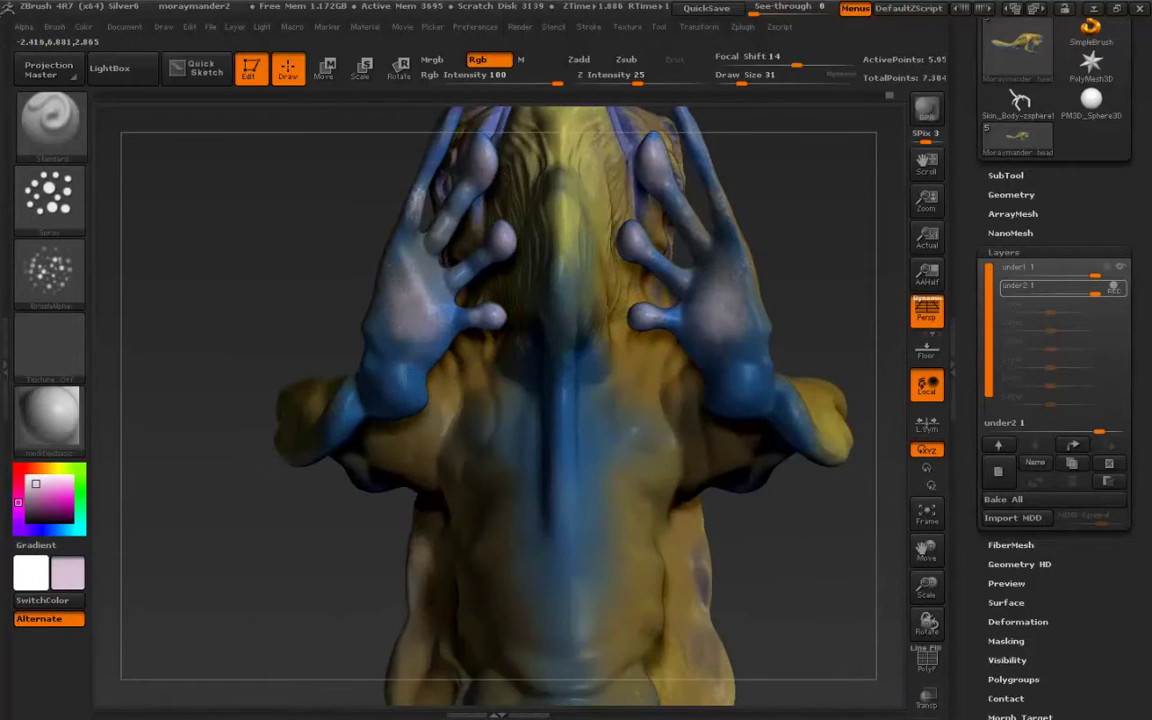
drag(401, 382, 392, 384)
Spray pale pink on the soles of the hind feet, reducing the draw size to 11 for the toes.
alt+drag(330, 545, 323, 160)
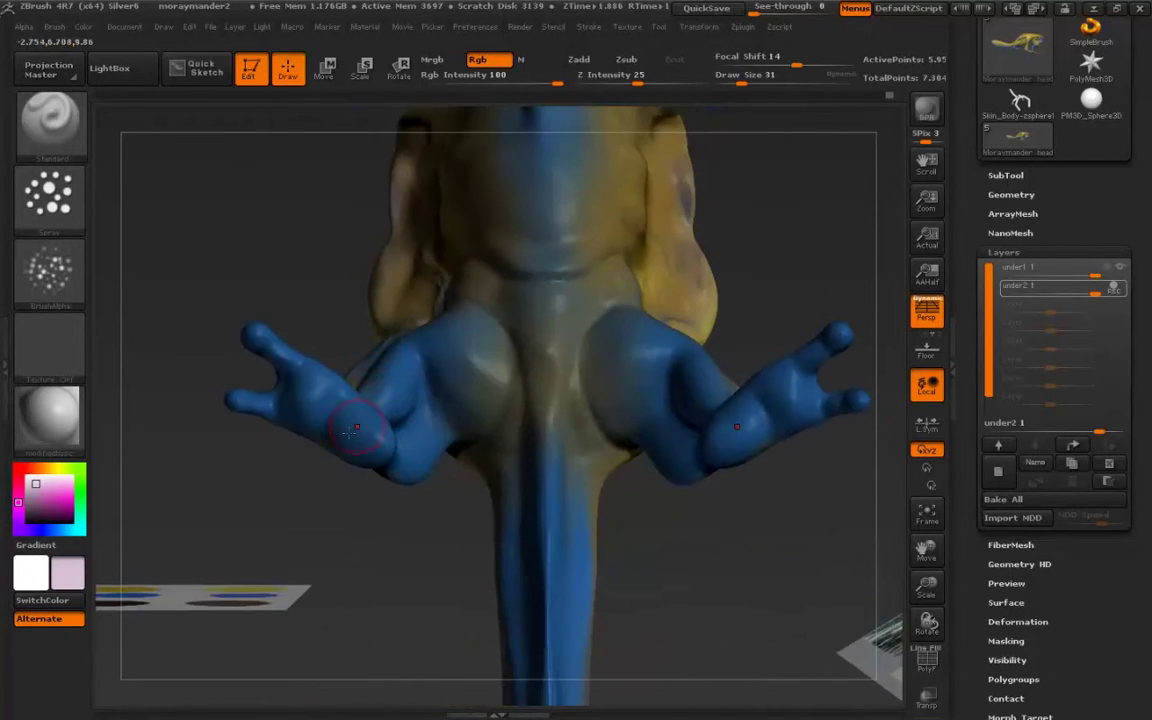
mouse_move(360, 430)
mouse_down()
mouse_move(304, 398)
mouse_move(267, 356)
mouse_up()
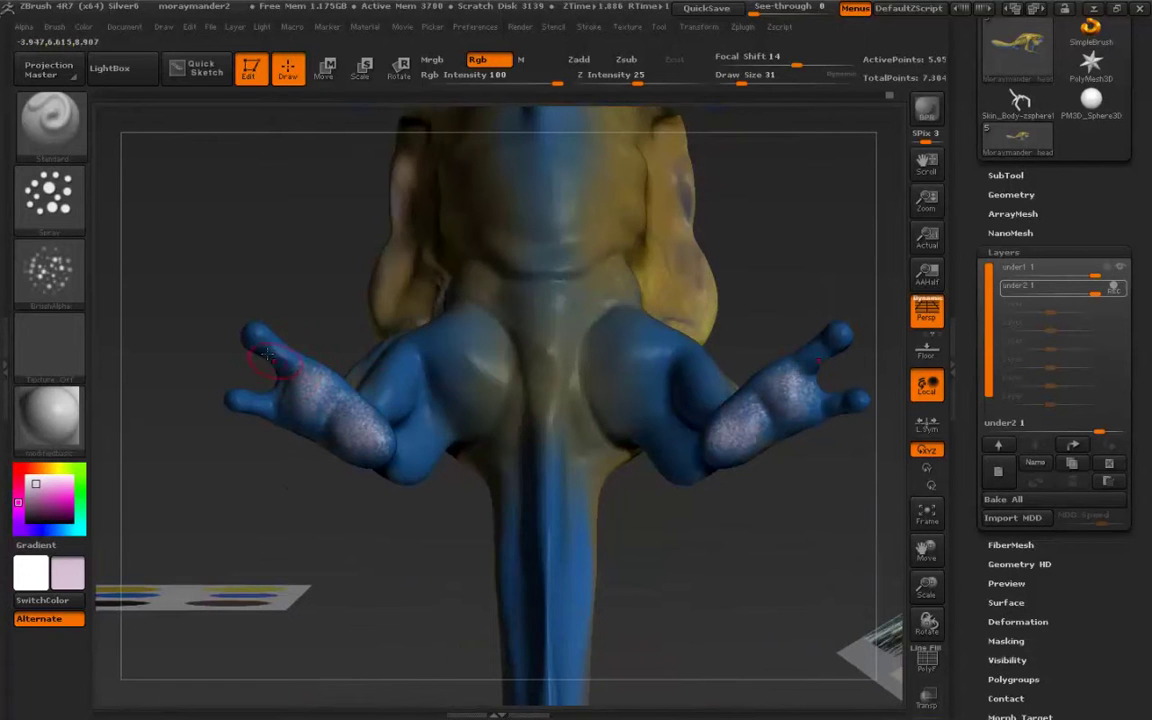
key(s)
mouse_move(334, 380)
mouse_down()
mouse_move(314, 379)
mouse_move(232, 301)
mouse_move(212, 364)
mouse_move(257, 403)
mouse_up()
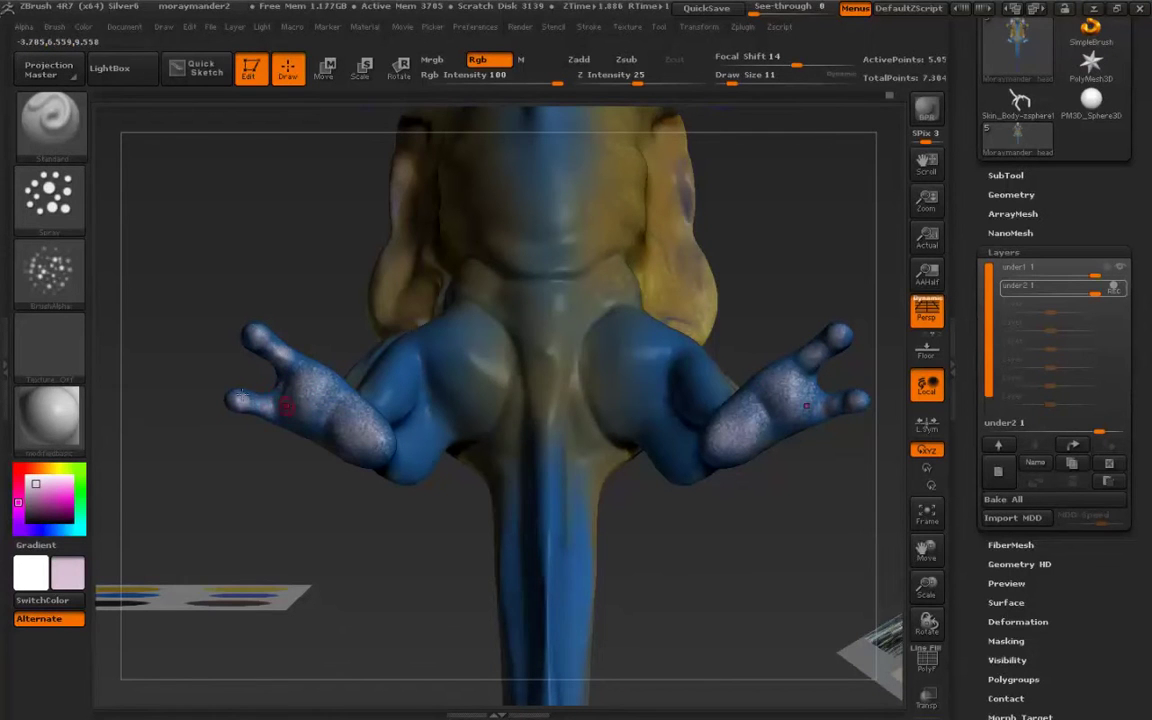
Enlarge the draw size to 38 and build up pale pink on the hind soles and inner thighs.
key(s)
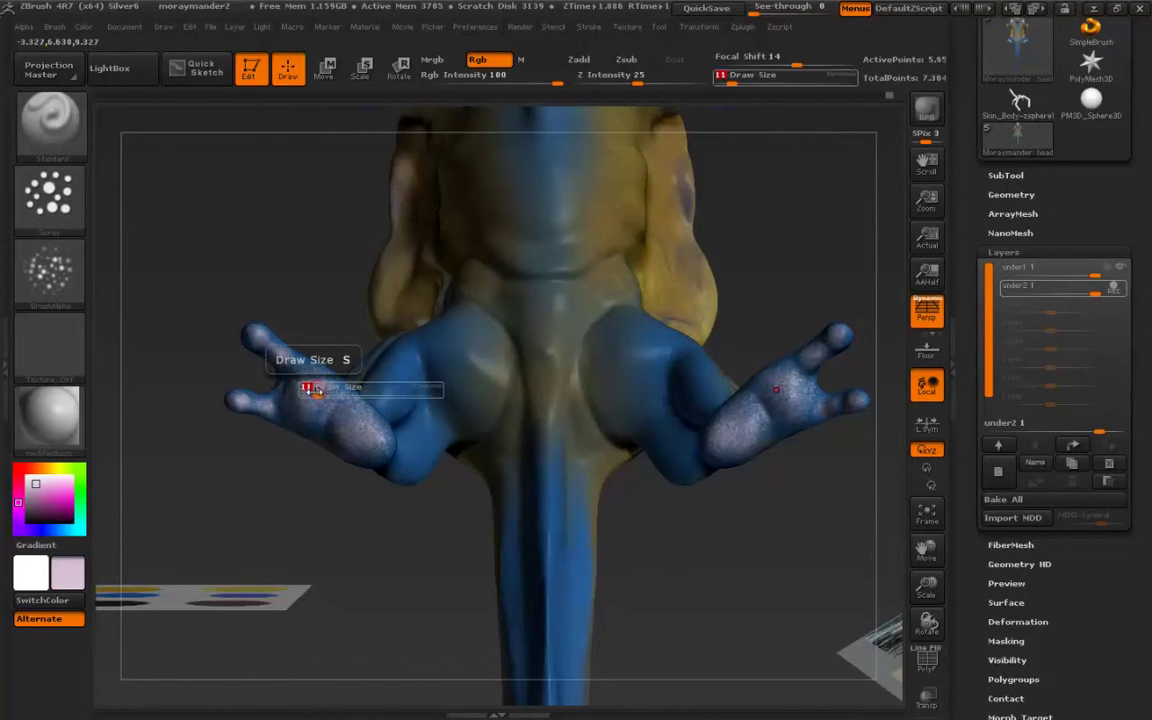
drag(308, 391, 324, 395)
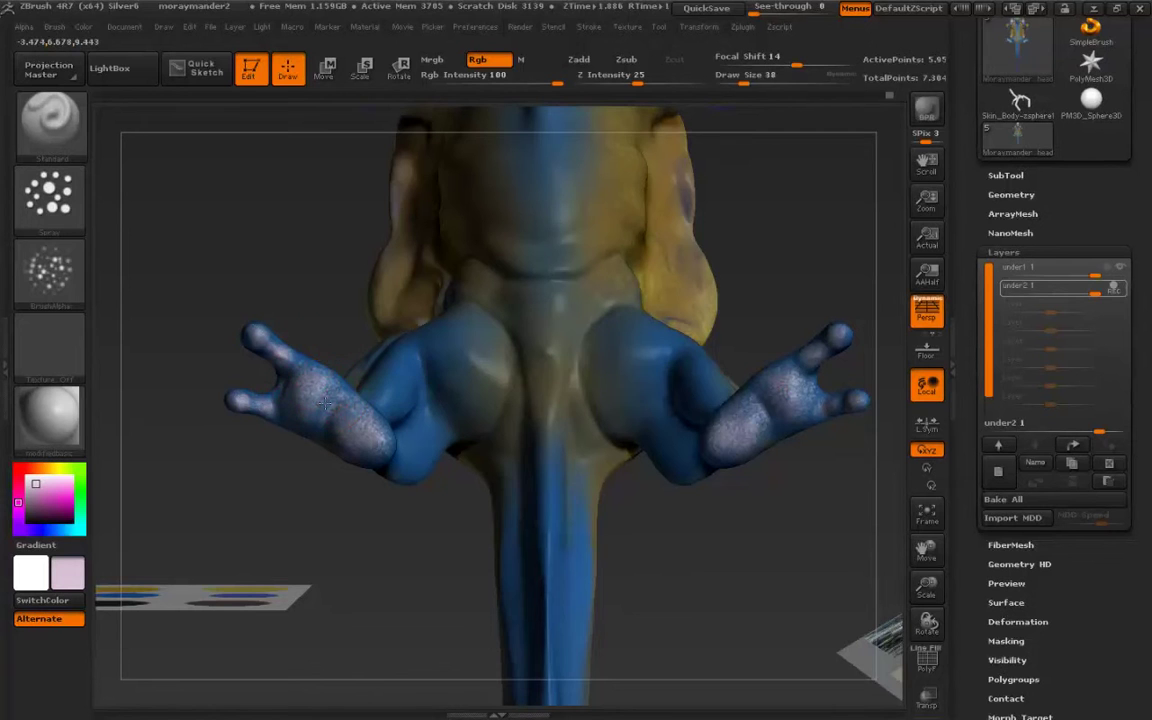
right_drag(298, 418, 308, 405)
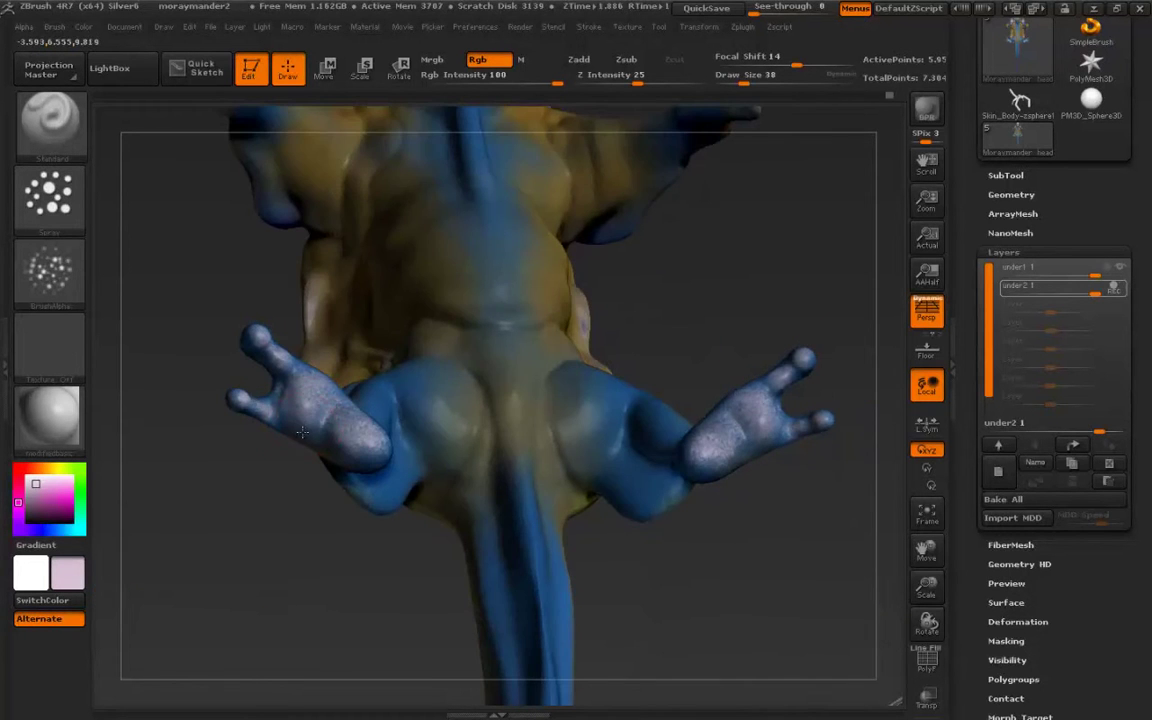
drag(334, 417, 385, 397)
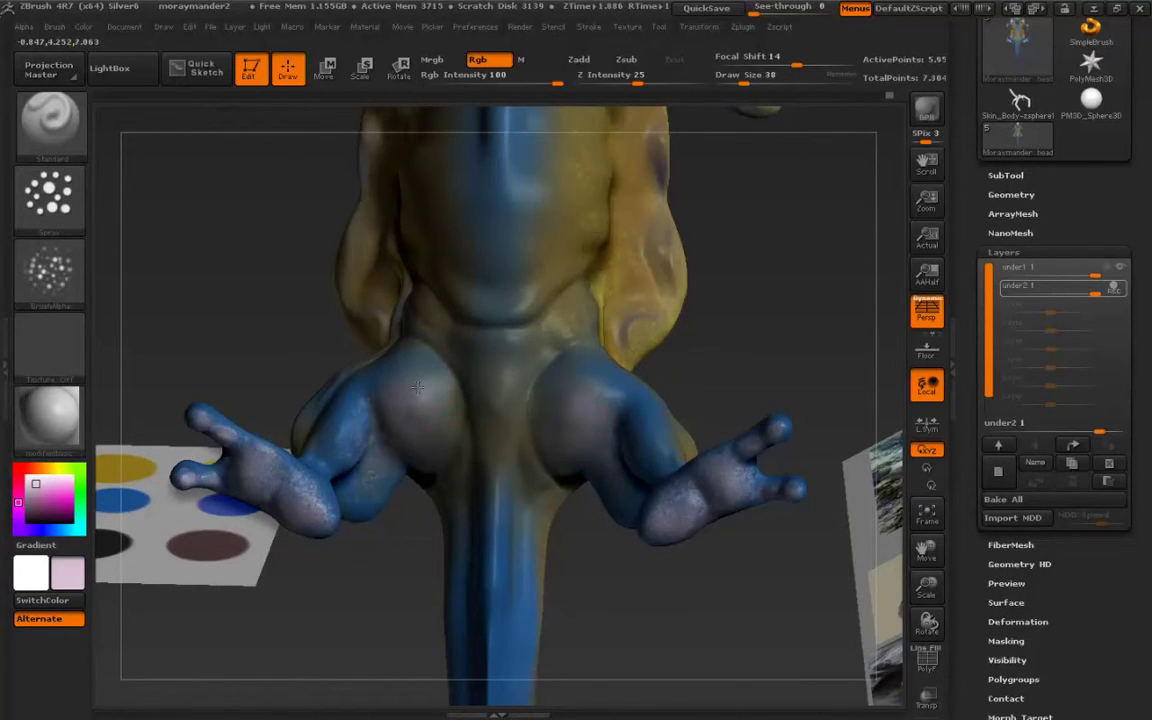
drag(417, 387, 451, 335)
Enlarge the draw size to 81 and spray pale pink over the blue centre of the belly.
right_drag(448, 401, 408, 412)
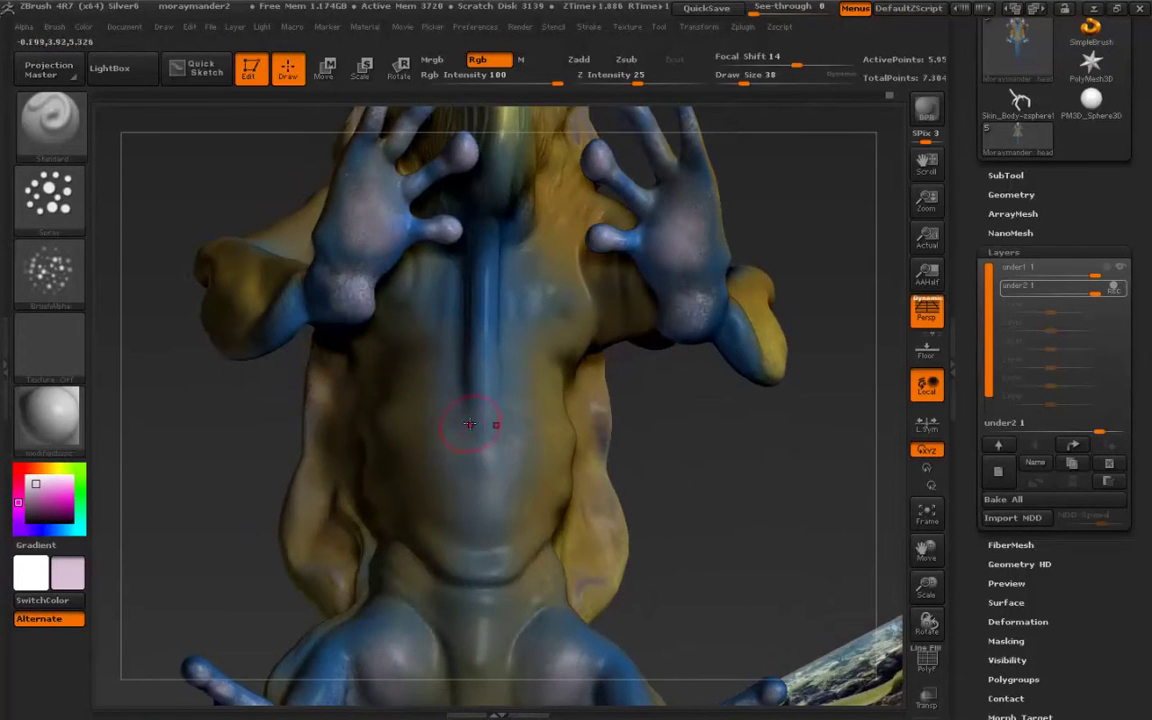
key(s)
drag(470, 424, 474, 421)
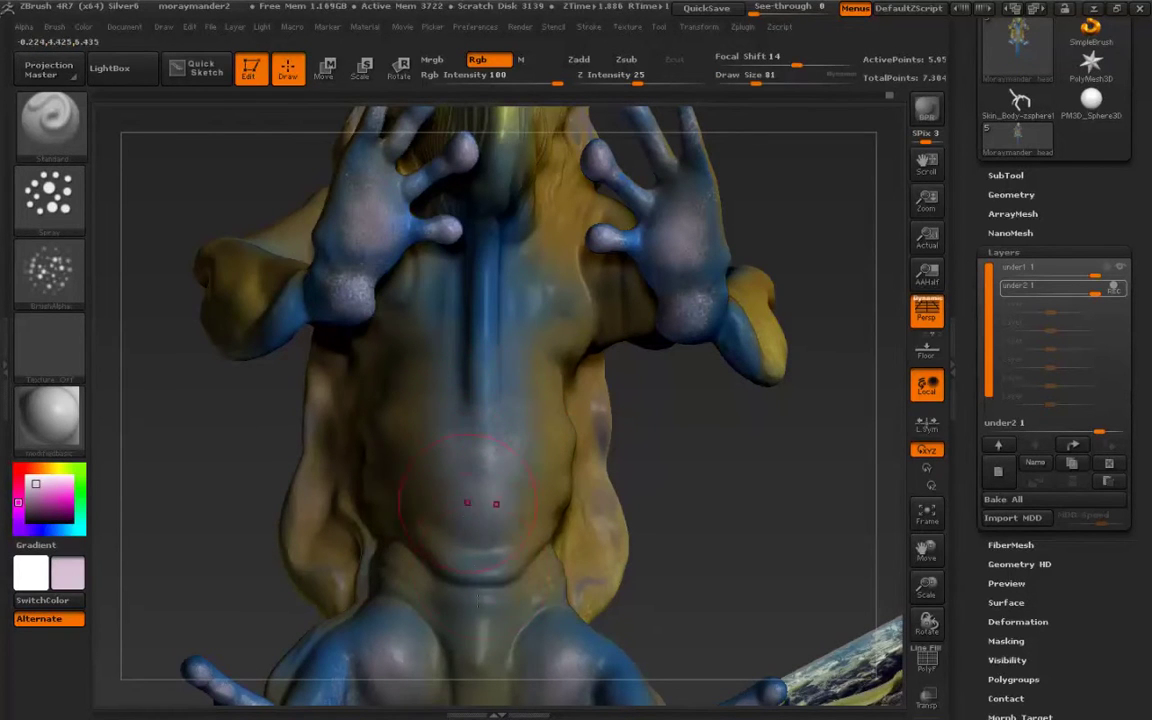
alt+right_drag(456, 426, 439, 483)
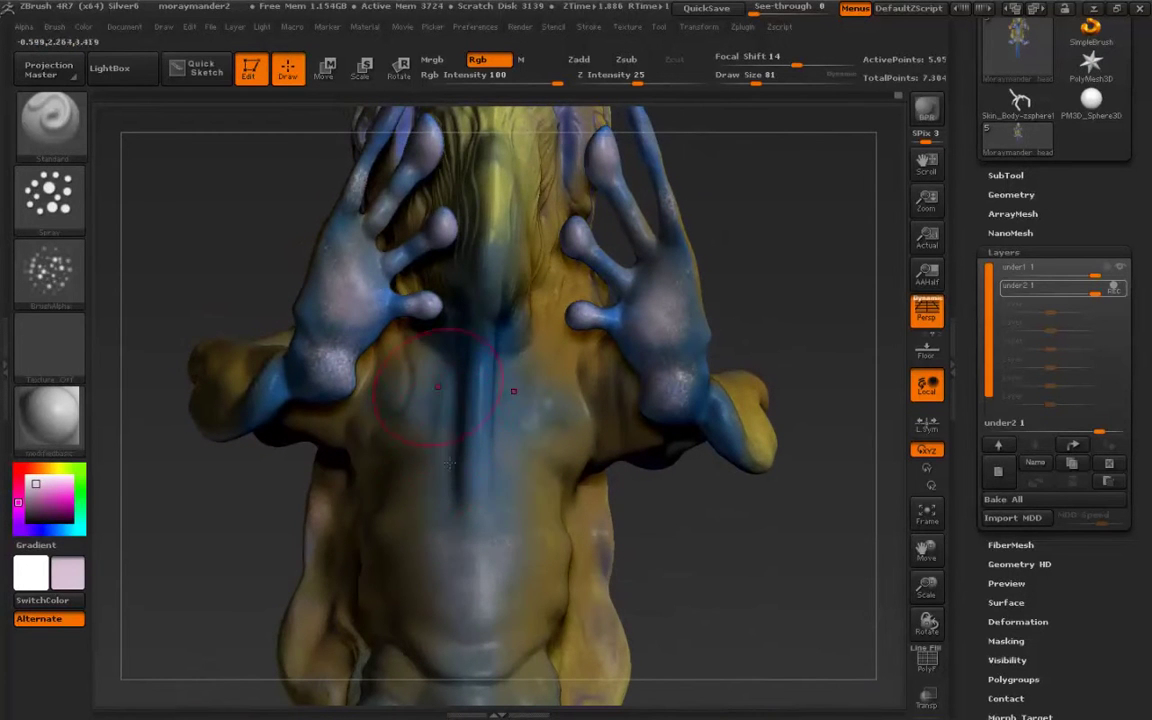
Spray pale pink over the blue interior of the open mouth, covering its floor, sides and throat.
key(f)
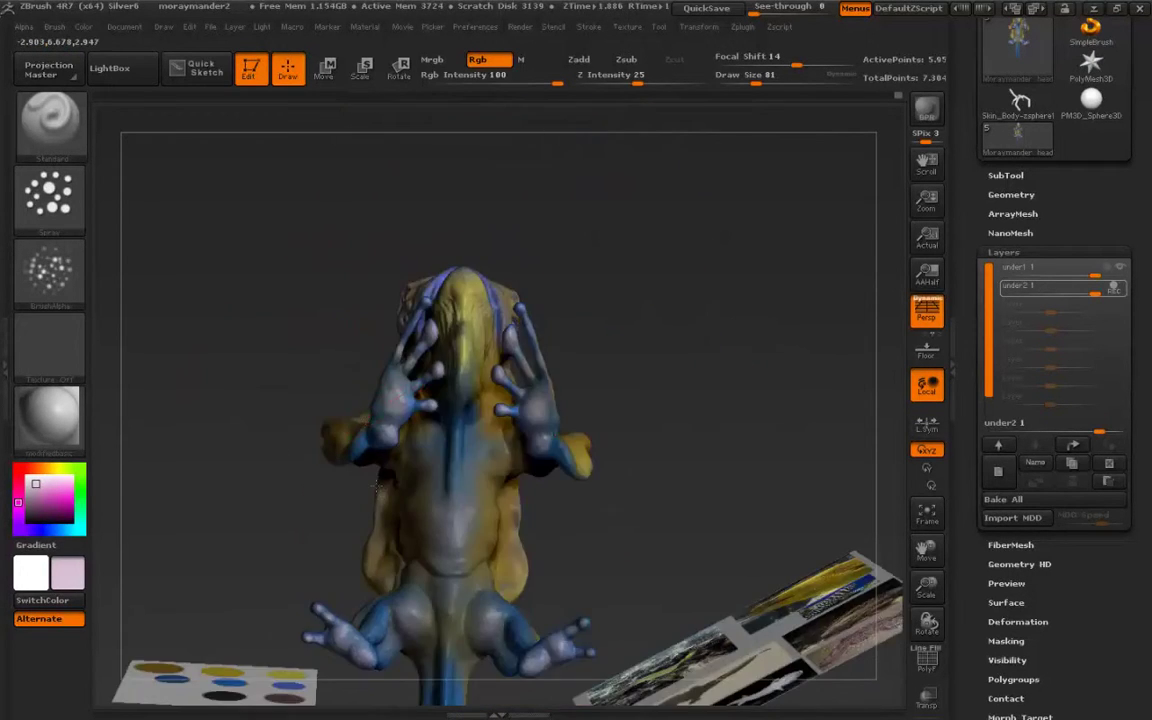
right_drag(412, 468, 390, 590)
alt+right_drag(366, 315, 364, 480)
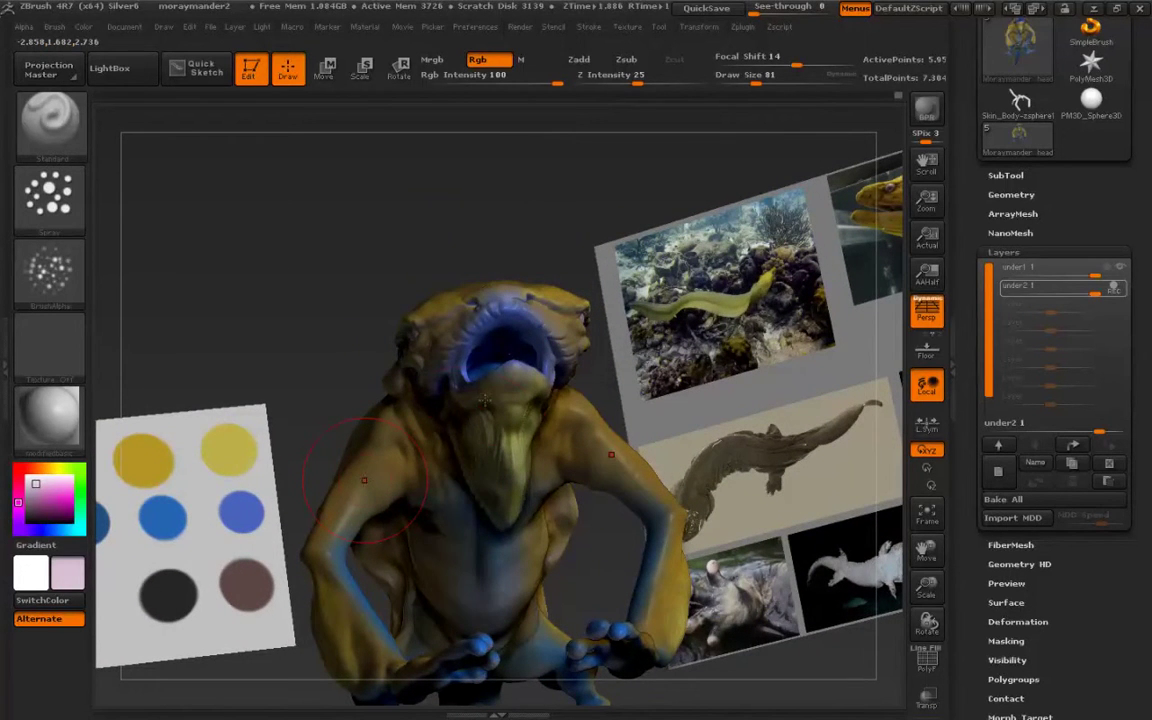
ctrl+right_drag(516, 345, 498, 396)
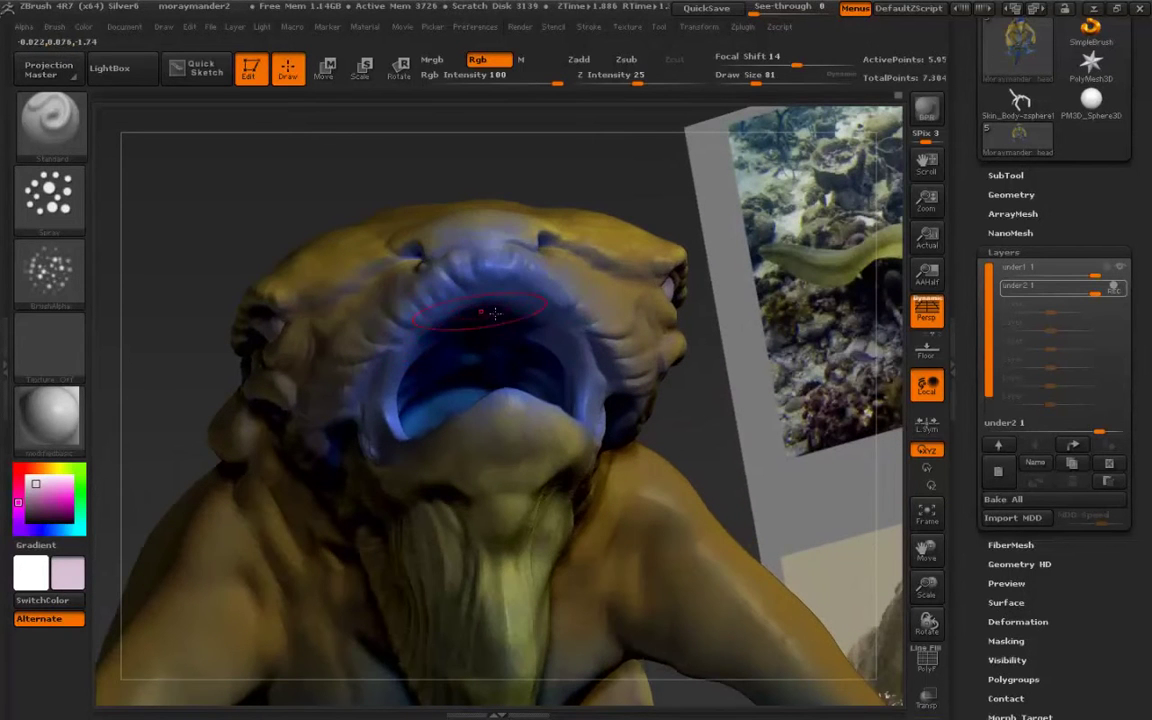
drag(406, 305, 538, 343)
right_drag(501, 357, 474, 405)
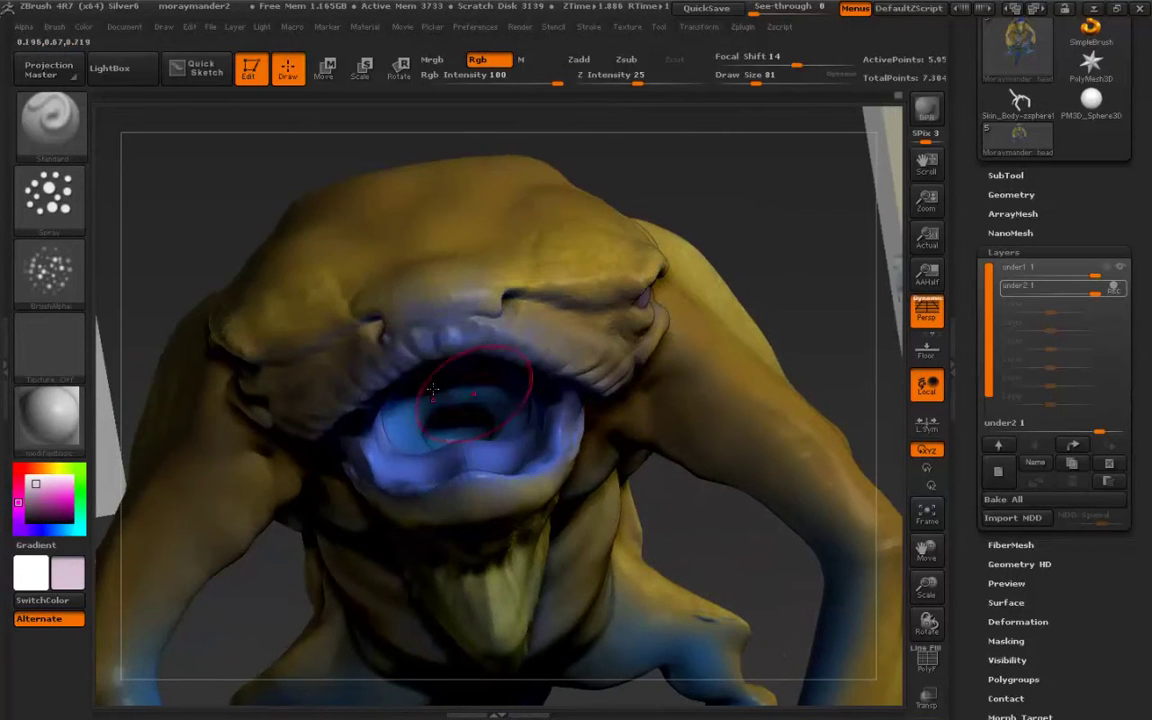
mouse_move(470, 392)
mouse_down()
mouse_move(436, 408)
mouse_move(418, 437)
mouse_move(440, 405)
mouse_move(475, 412)
mouse_move(356, 389)
mouse_up()
mouse_move(439, 455)
mouse_down()
mouse_move(420, 415)
mouse_move(402, 446)
mouse_up()
right_drag(436, 390, 575, 405)
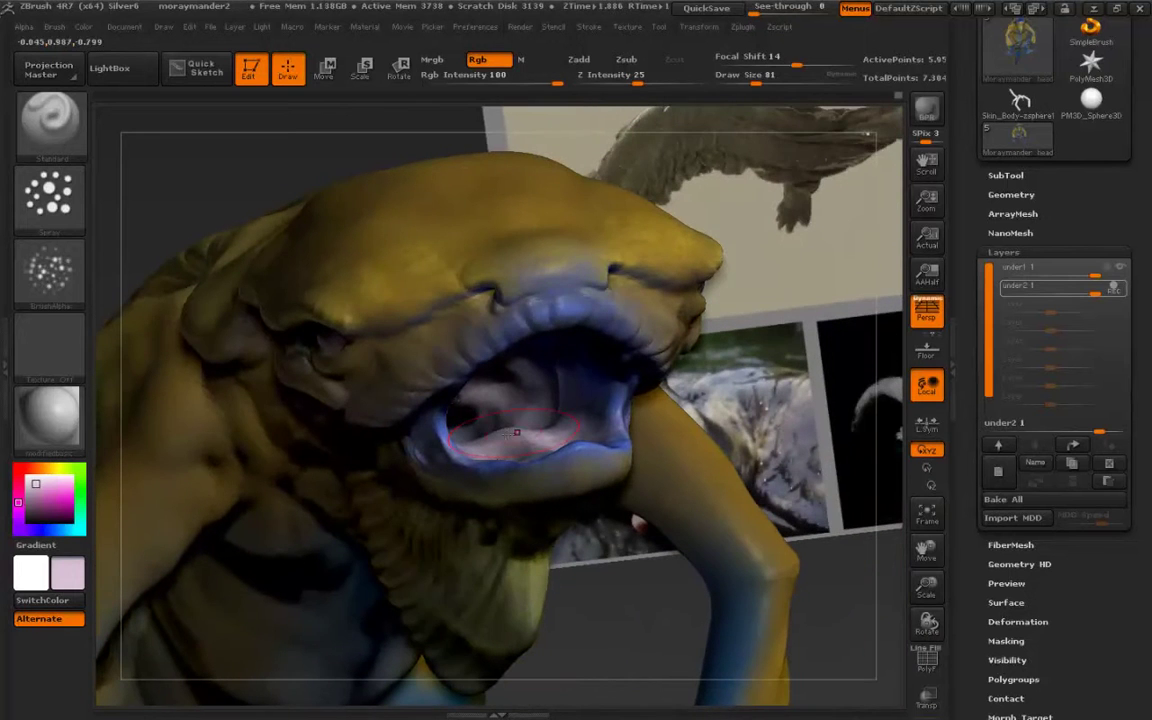
Reduce the draw size to 45 and spray pale pink into the remaining blue areas on the mouth's roof and inner corners.
key(s)
drag(561, 401, 551, 401)
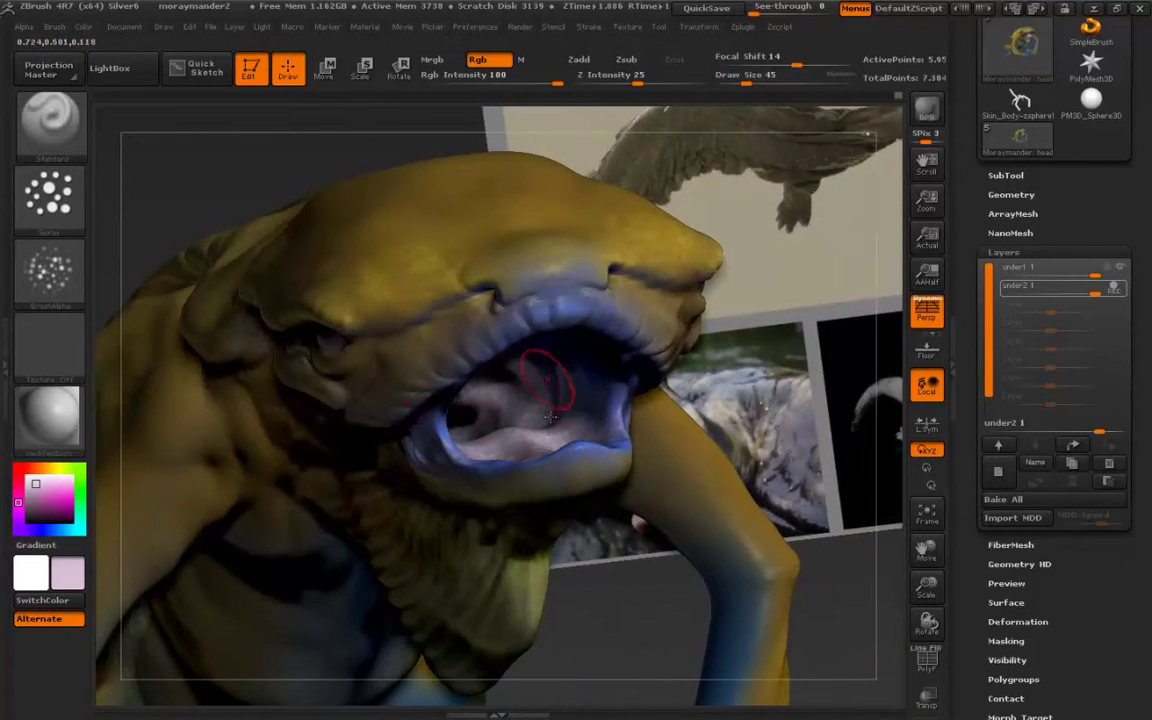
right_drag(541, 436, 571, 358)
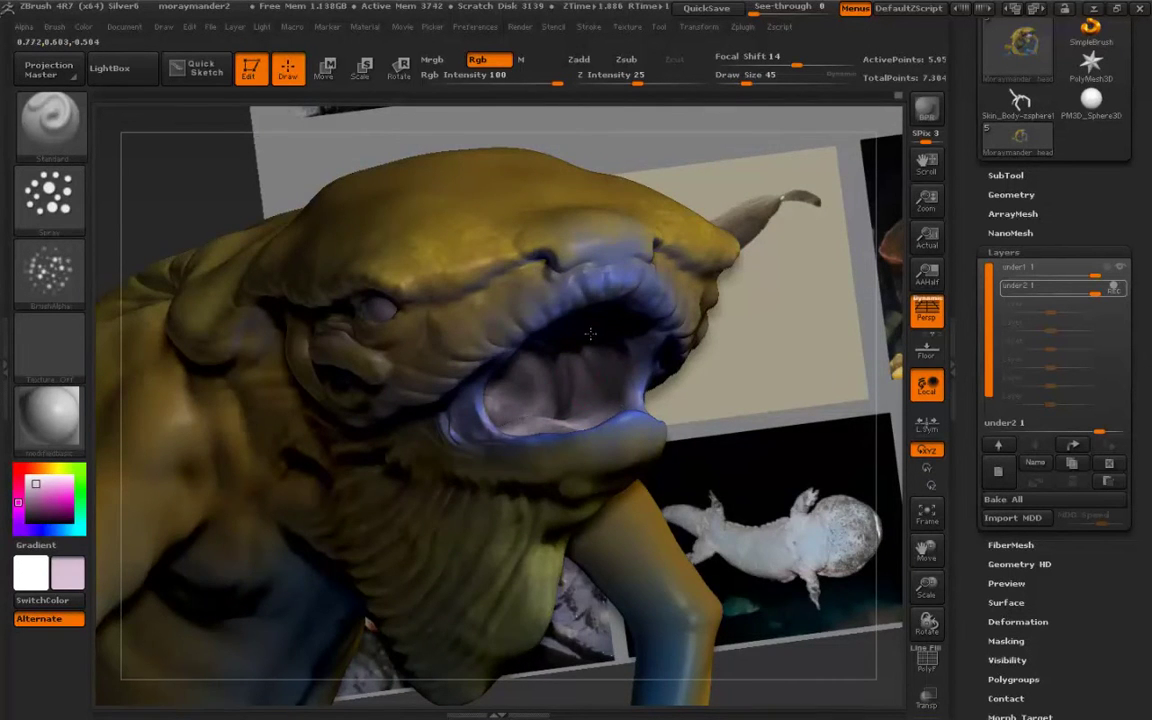
mouse_move(590, 333)
mouse_down()
mouse_move(560, 300)
mouse_move(628, 312)
mouse_up()
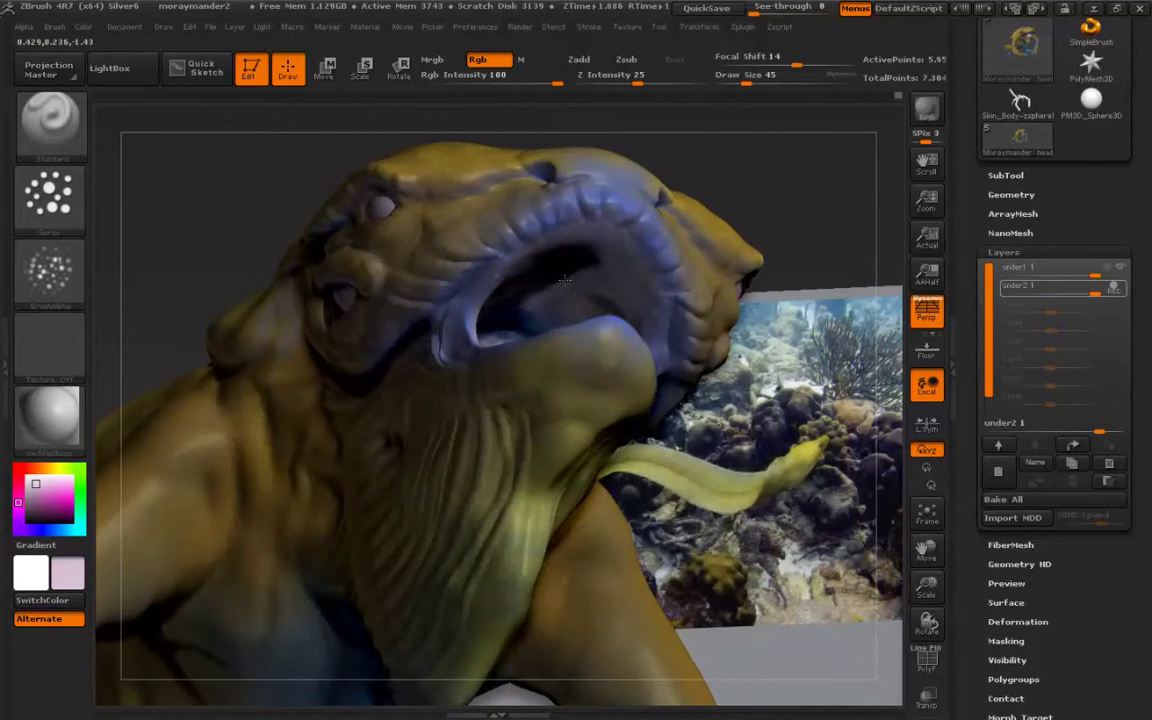
drag(565, 280, 473, 288)
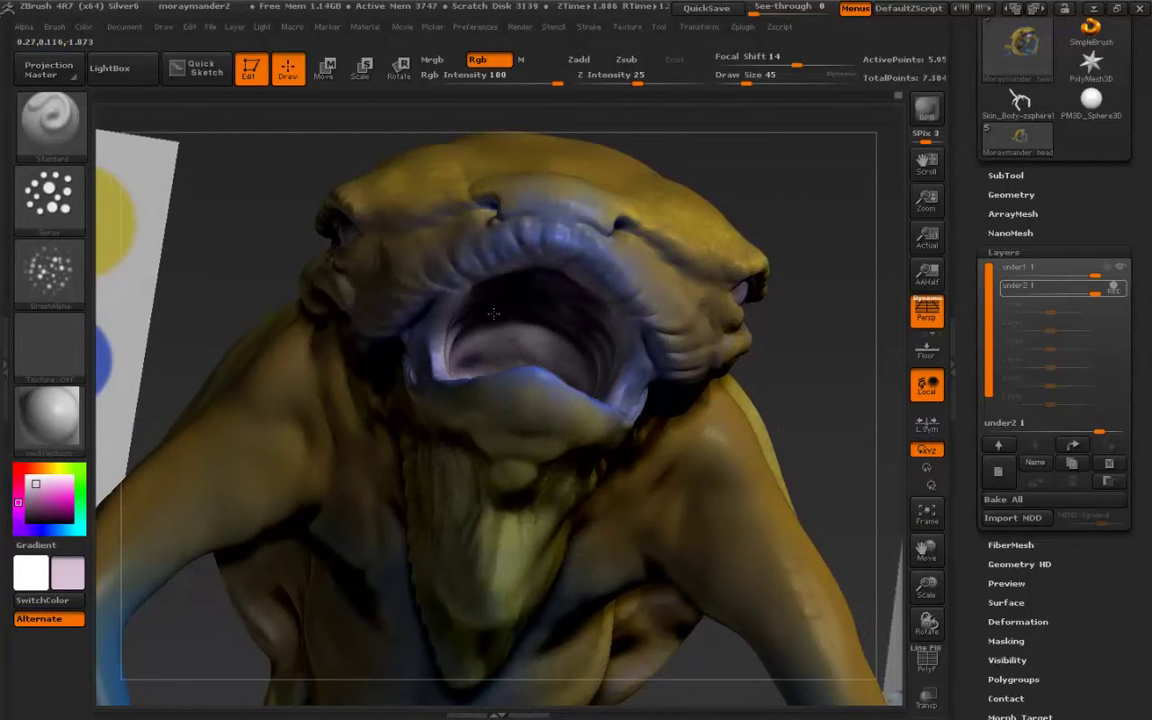
drag(493, 314, 513, 390)
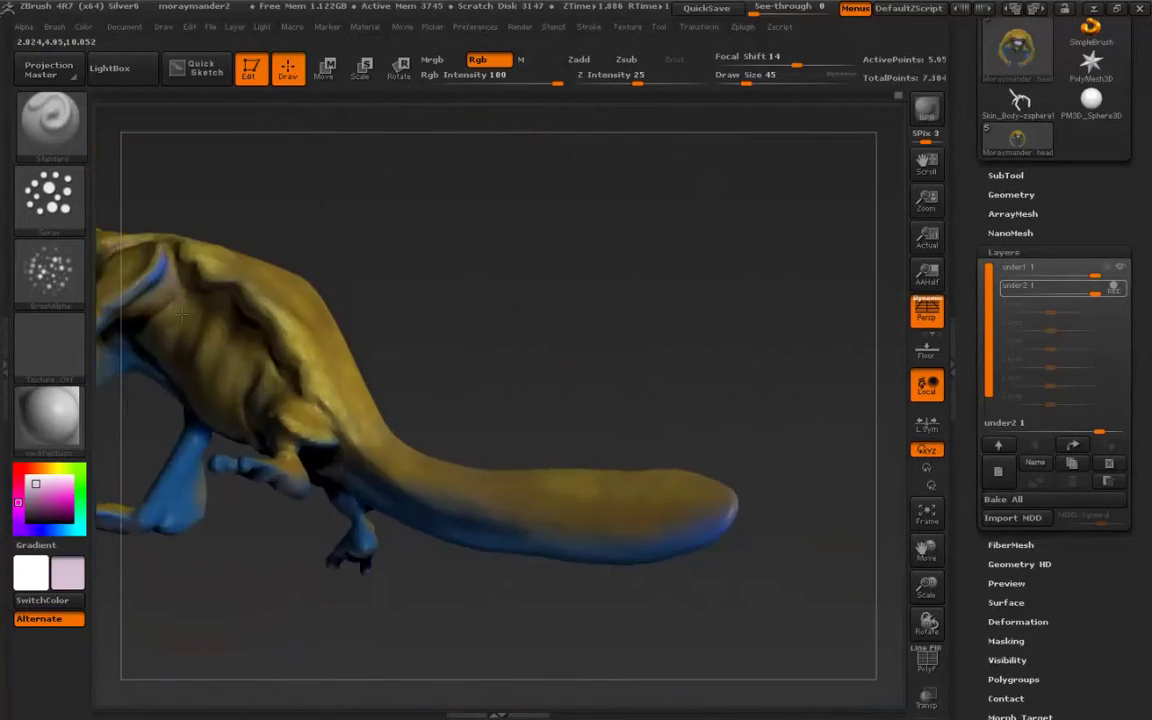
Change the paint colour to a muted dark red and colour the eyes with it.
alt+drag(182, 314, 214, 297)
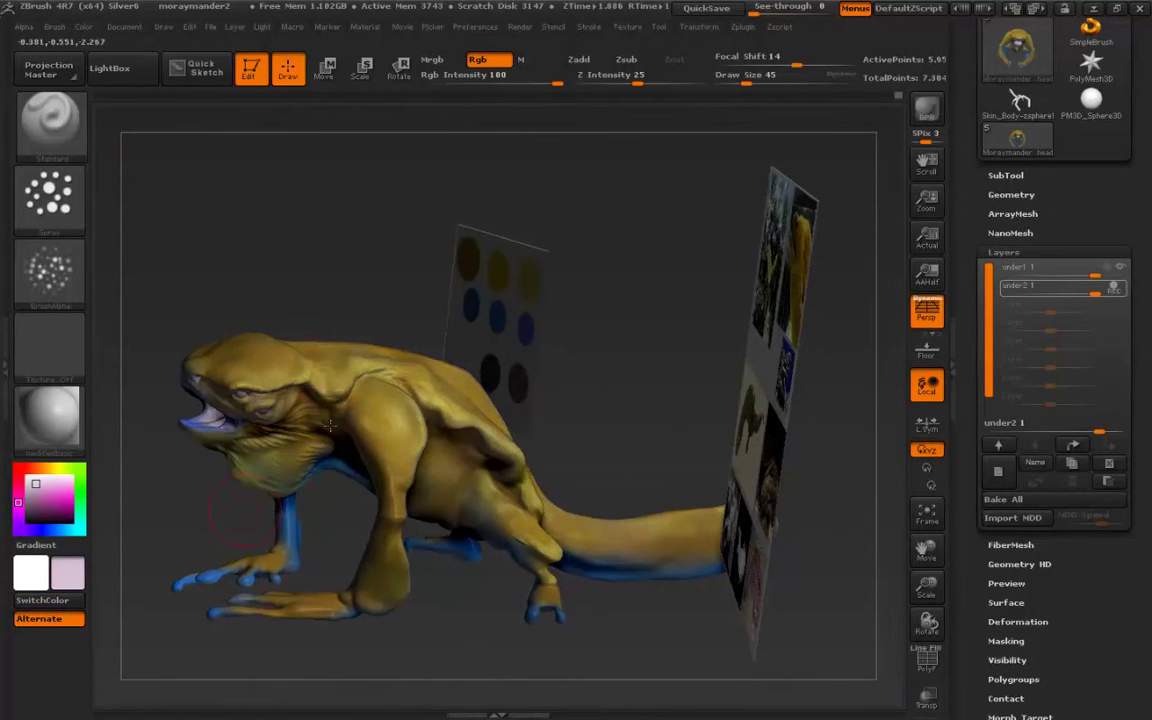
drag(172, 438, 362, 428)
alt+drag(215, 345, 268, 436)
drag(190, 430, 350, 565)
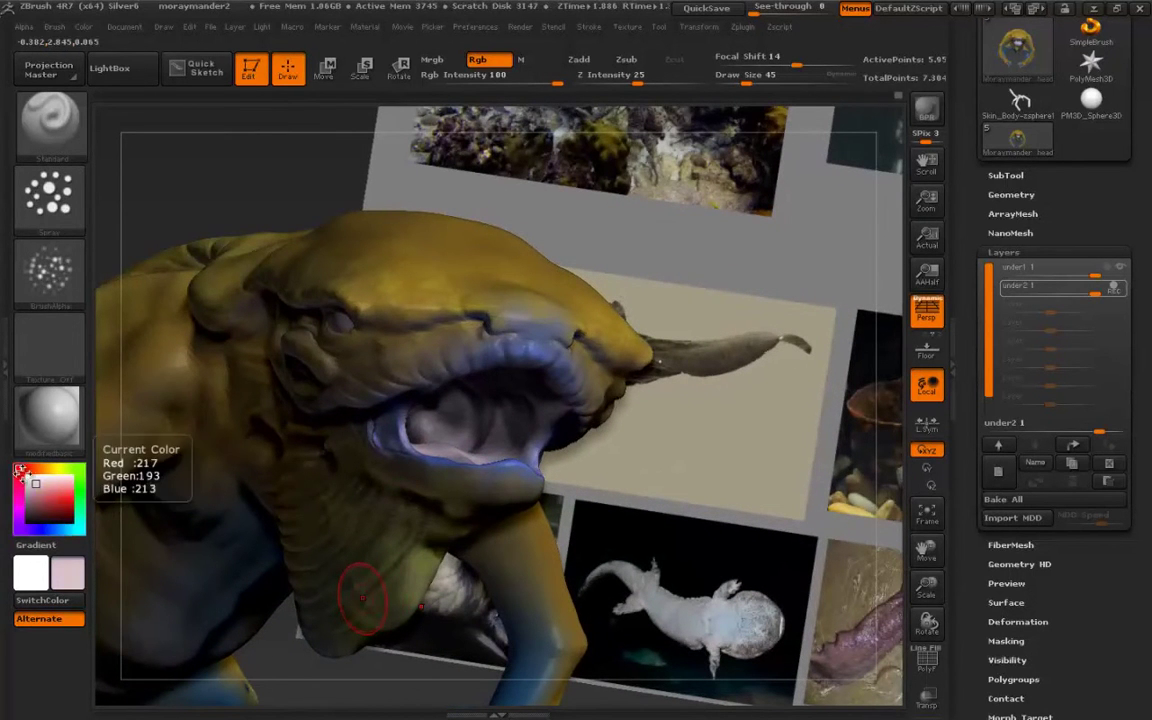
mouse_move(34, 484)
mouse_down()
mouse_move(43, 500)
mouse_move(32, 502)
mouse_move(43, 496)
mouse_up()
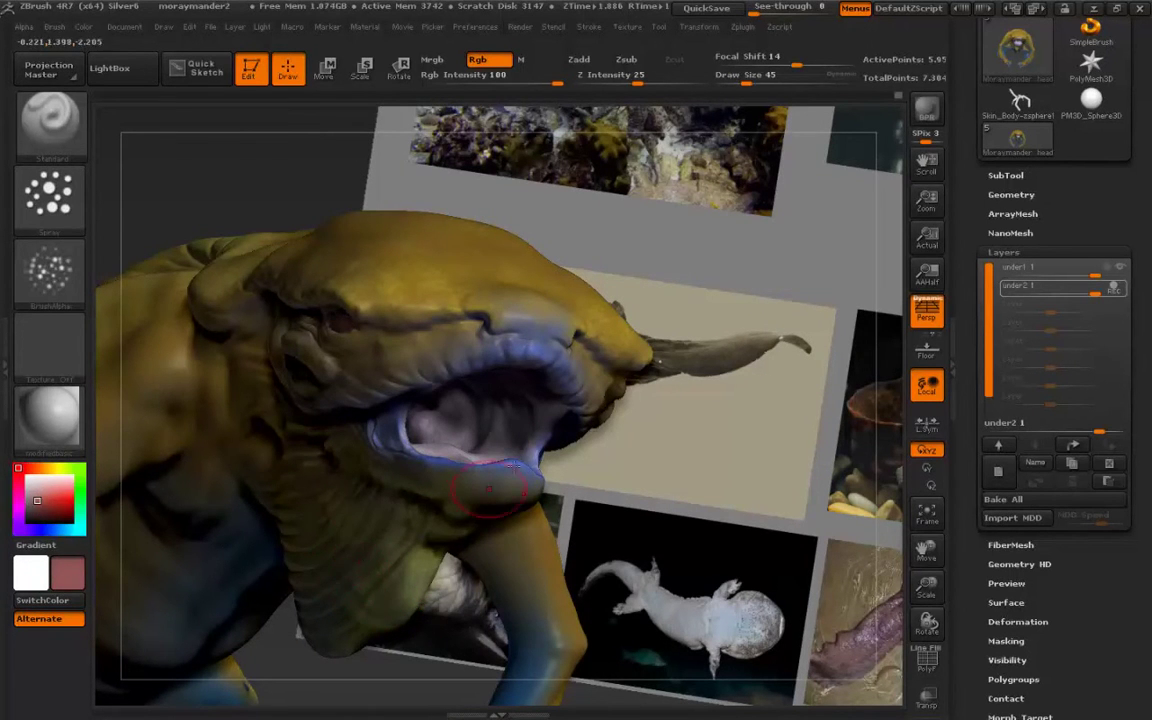
Spray muted dark red over the throat folds and floor deep inside the mouth, keeping the rim pale.
alt+right_drag(522, 437, 467, 411)
drag(467, 411, 454, 396)
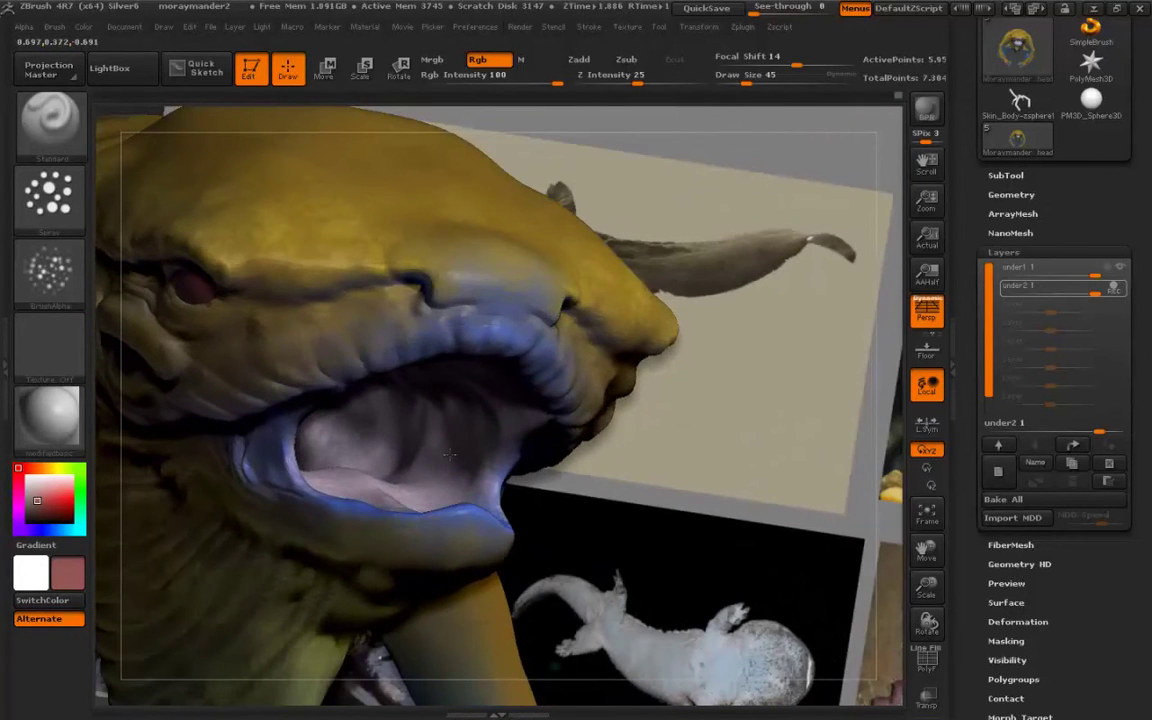
drag(354, 418, 322, 404)
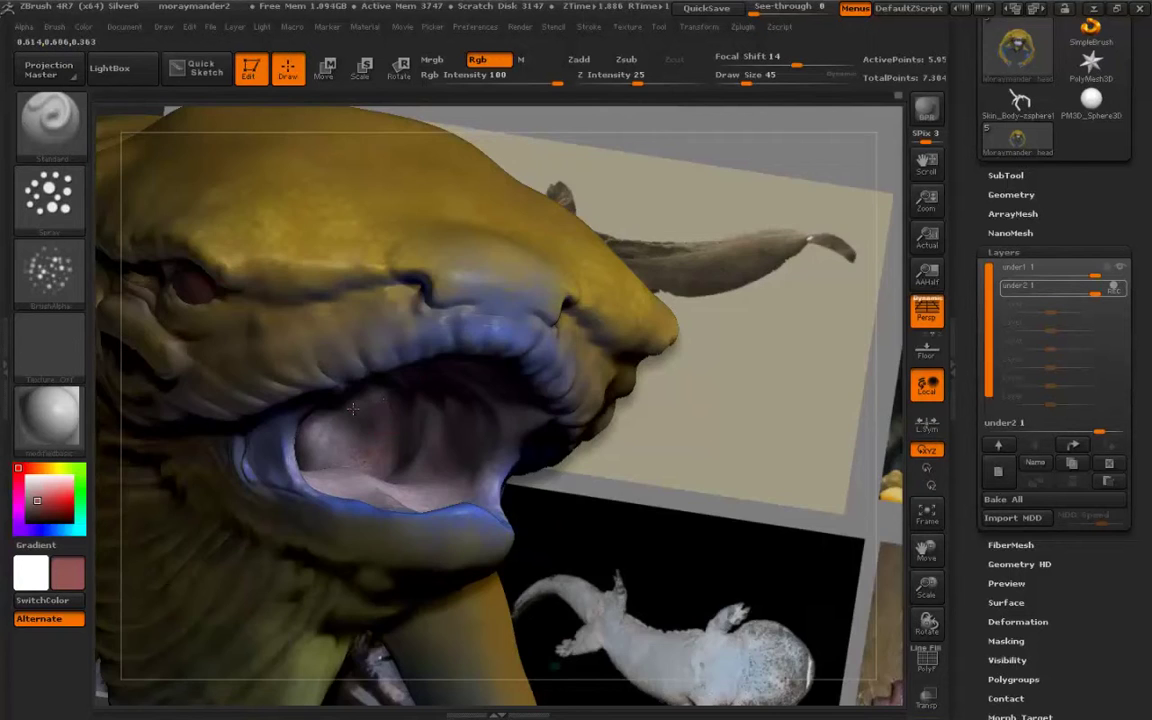
right_drag(350, 420, 304, 396)
mouse_move(302, 390)
mouse_down()
mouse_move(323, 426)
mouse_move(253, 470)
mouse_move(338, 490)
mouse_up()
right_drag(250, 436, 190, 438)
drag(290, 422, 240, 398)
mouse_move(219, 458)
mouse_down()
mouse_move(180, 402)
mouse_move(252, 376)
mouse_move(196, 362)
mouse_move(204, 433)
mouse_move(175, 420)
mouse_move(265, 440)
mouse_up()
mouse_move(262, 437)
ctrl+right_down()
mouse_move(255, 380)
mouse_move(200, 415)
mouse_move(330, 406)
mouse_move(255, 400)
mouse_move(264, 455)
ctrl+right_up()
Smooth the speckled red paint inside the mouth so it blends into the pale pink.
mouse_move(342, 399)
shift+mouse_down()
mouse_move(312, 368)
mouse_move(412, 442)
shift+mouse_up()
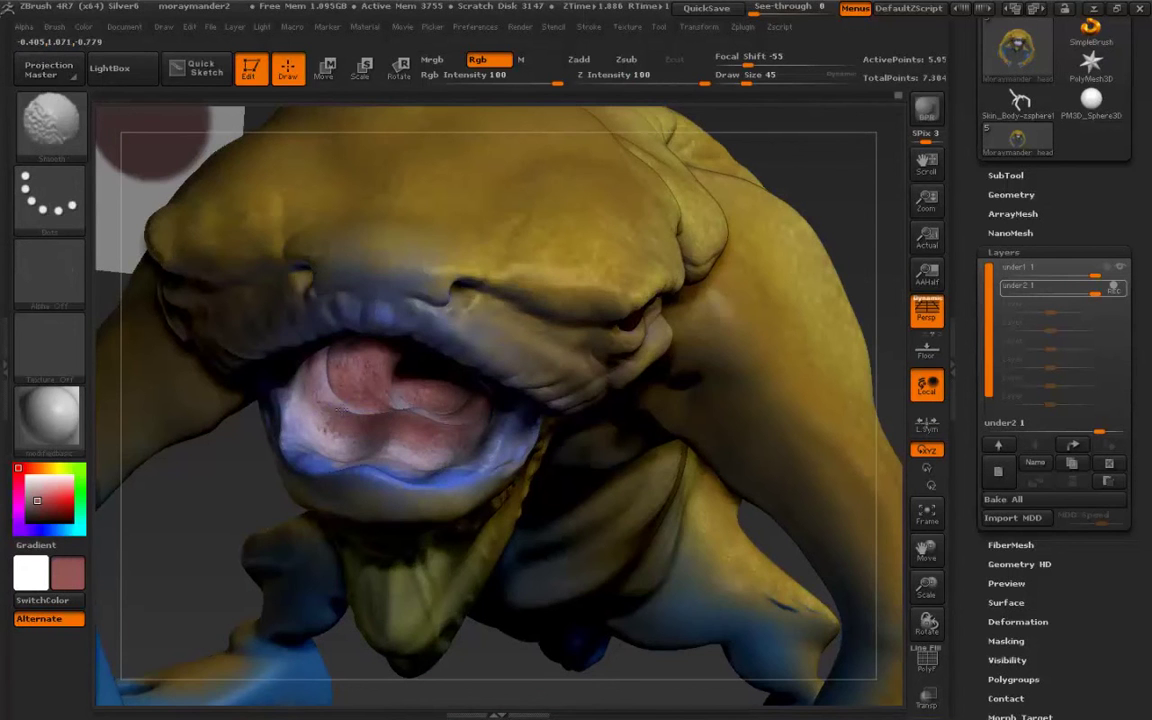
shift+drag(398, 389, 365, 401)
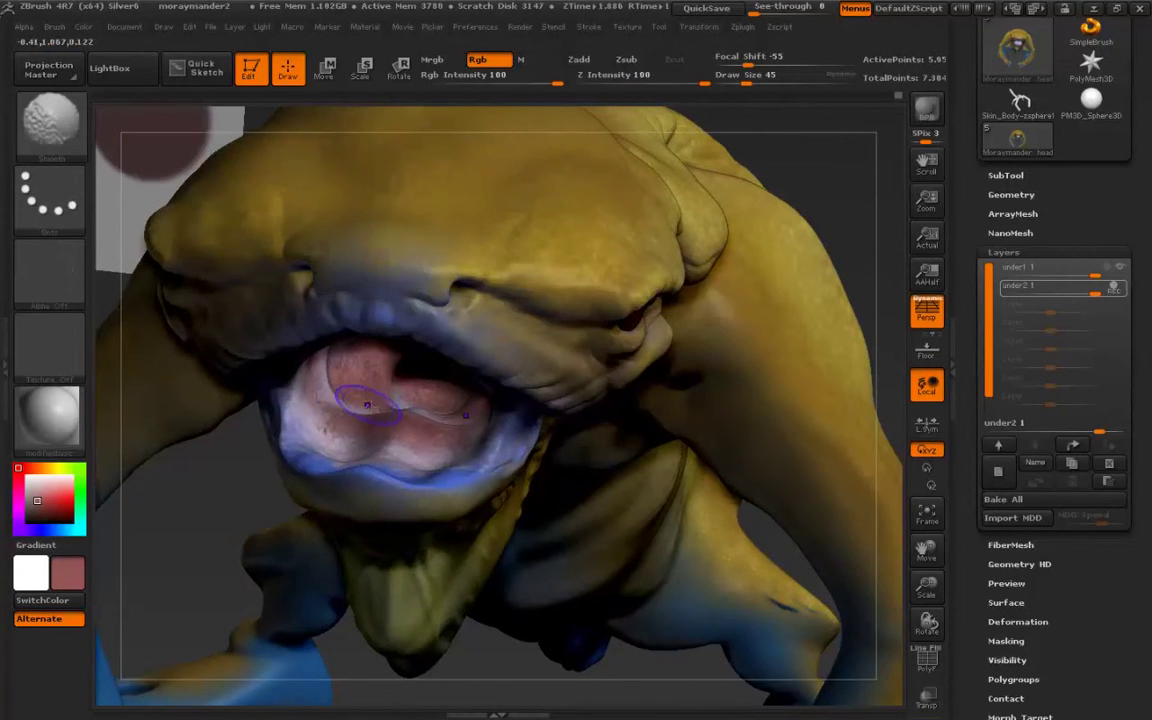
right_drag(365, 401, 450, 385)
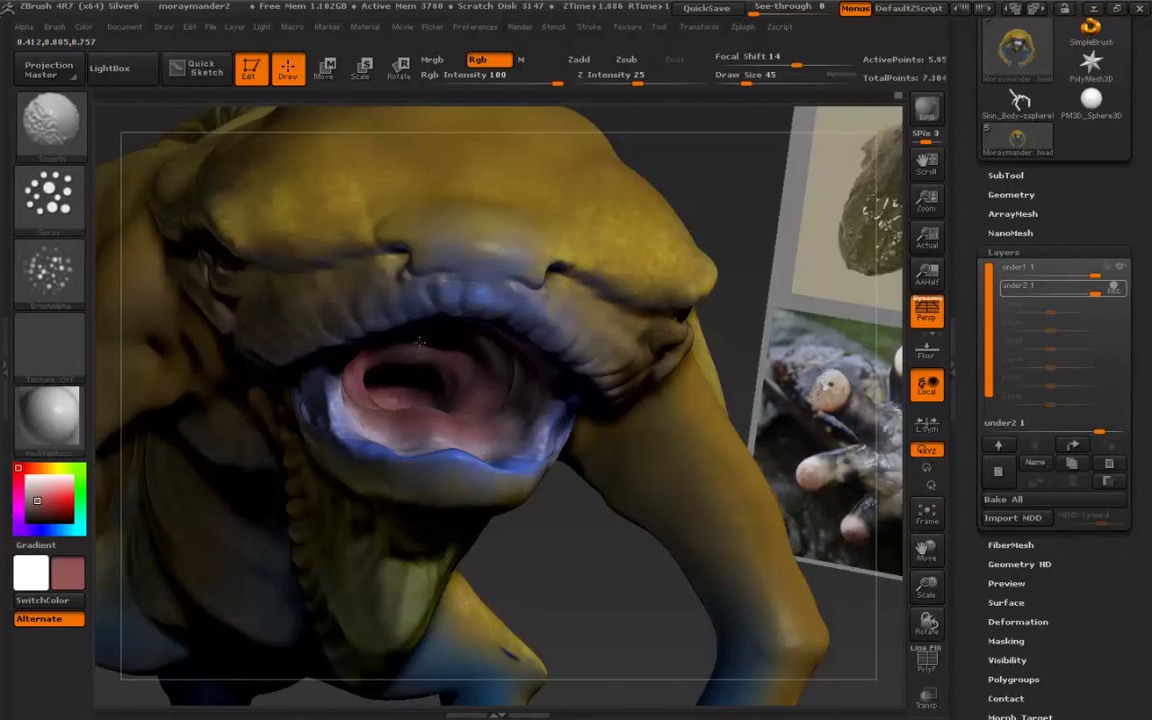
right_drag(432, 347, 484, 322)
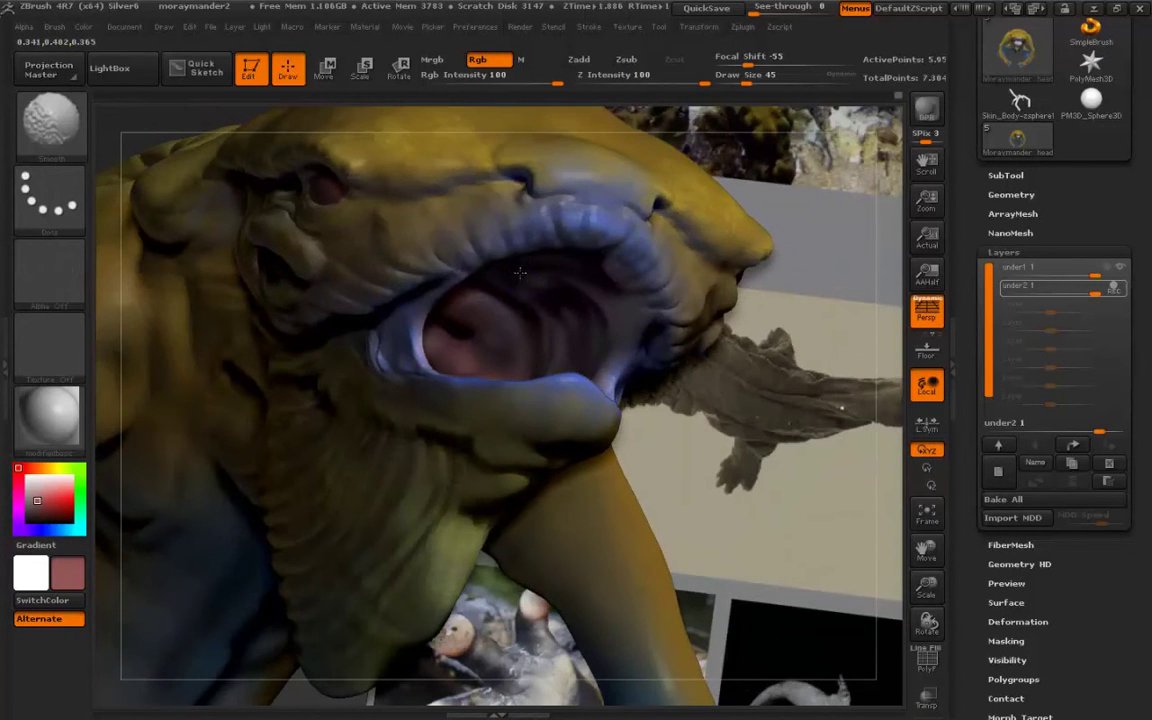